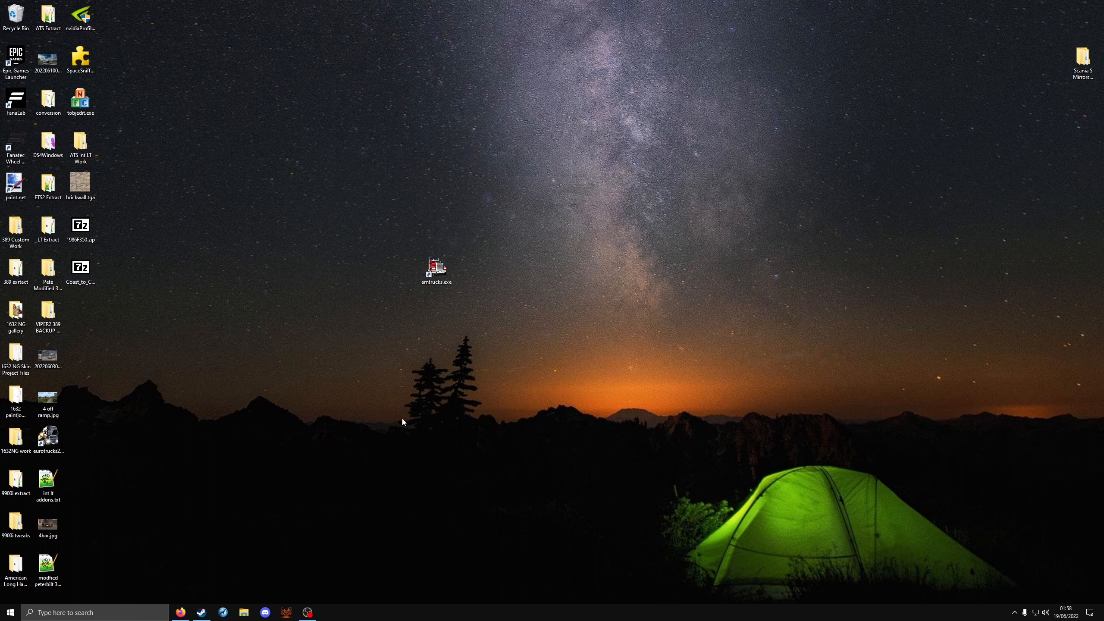
Create a new folder named "ats wall" on the desktop.
right_click(536, 338)
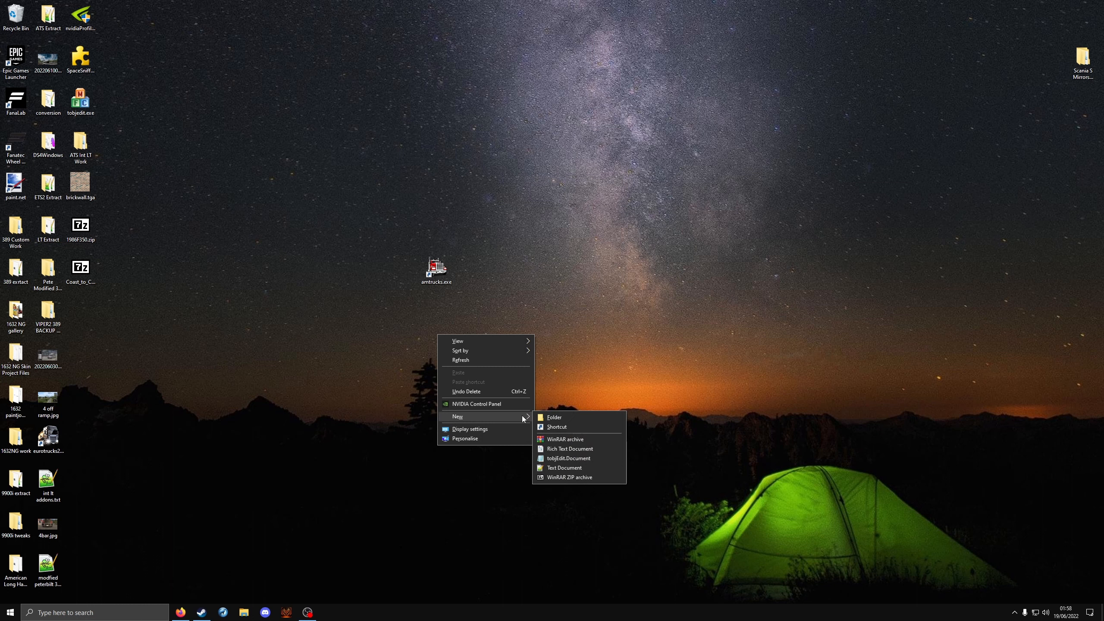
left_click(549, 420)
type("ats wall")
key("Return")
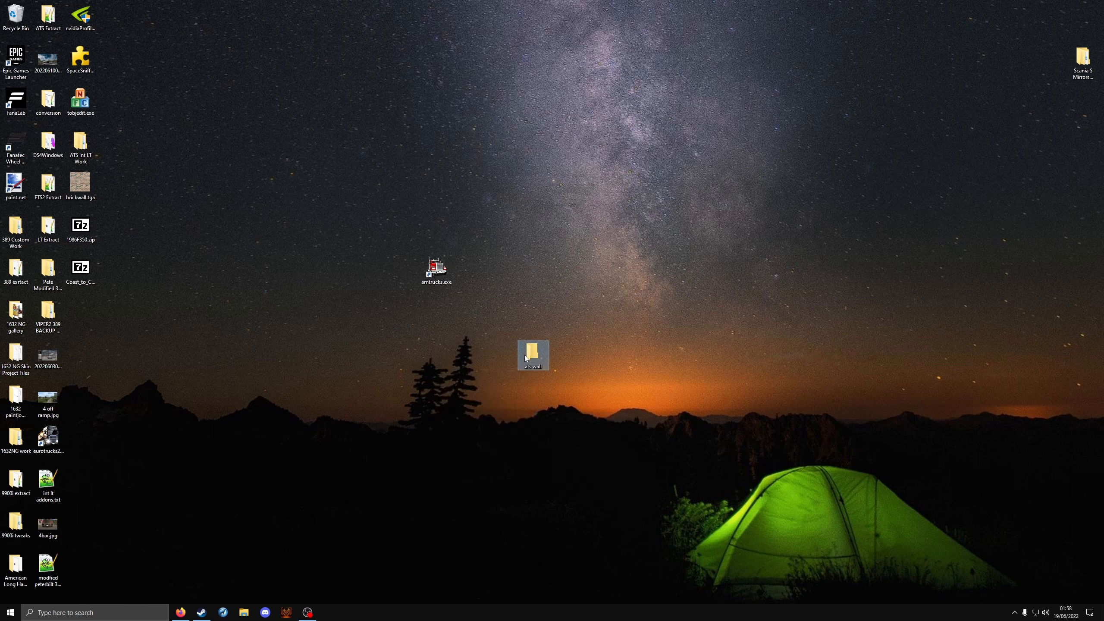
Create a folder named "def" inside the "ats wall" folder and open it.
double_click(526, 357)
right_click(746, 263)
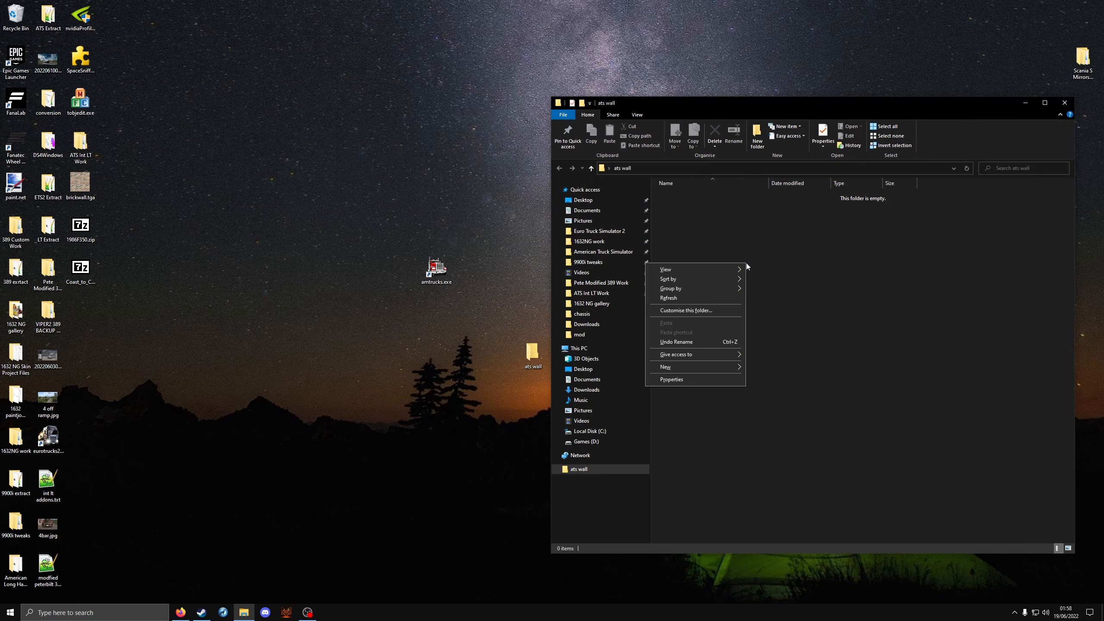
mouse_move(721, 368)
left_click(773, 367)
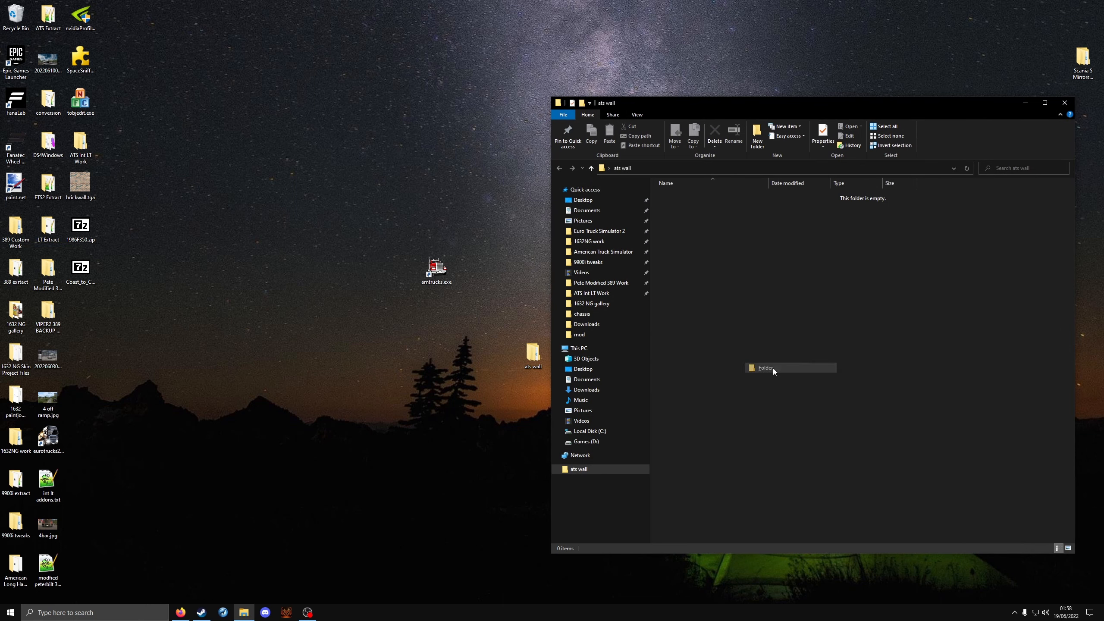
type("def")
key("Return")
key("Return")
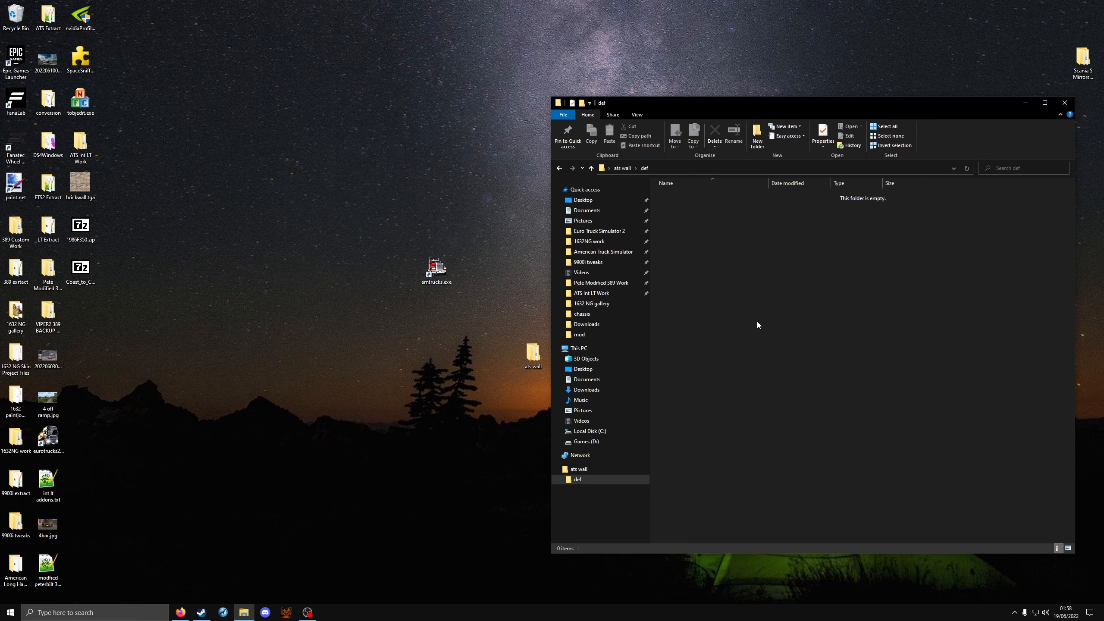
Create a folder named "world" inside the "def" folder and open it.
right_click(757, 322)
left_click(760, 427)
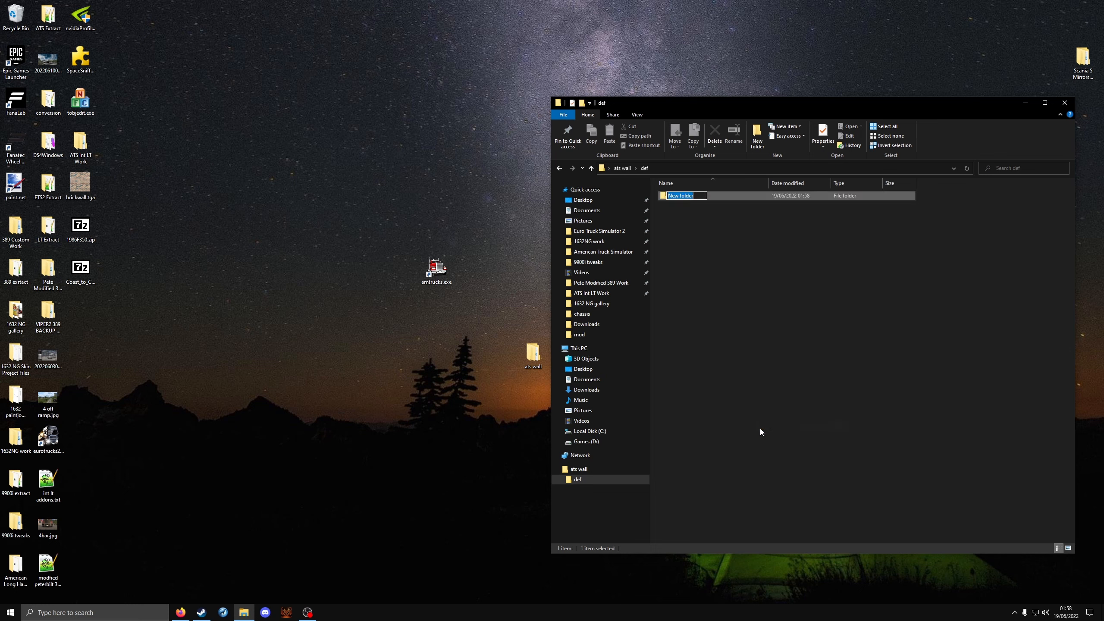
type("world")
key("Return")
key("Return")
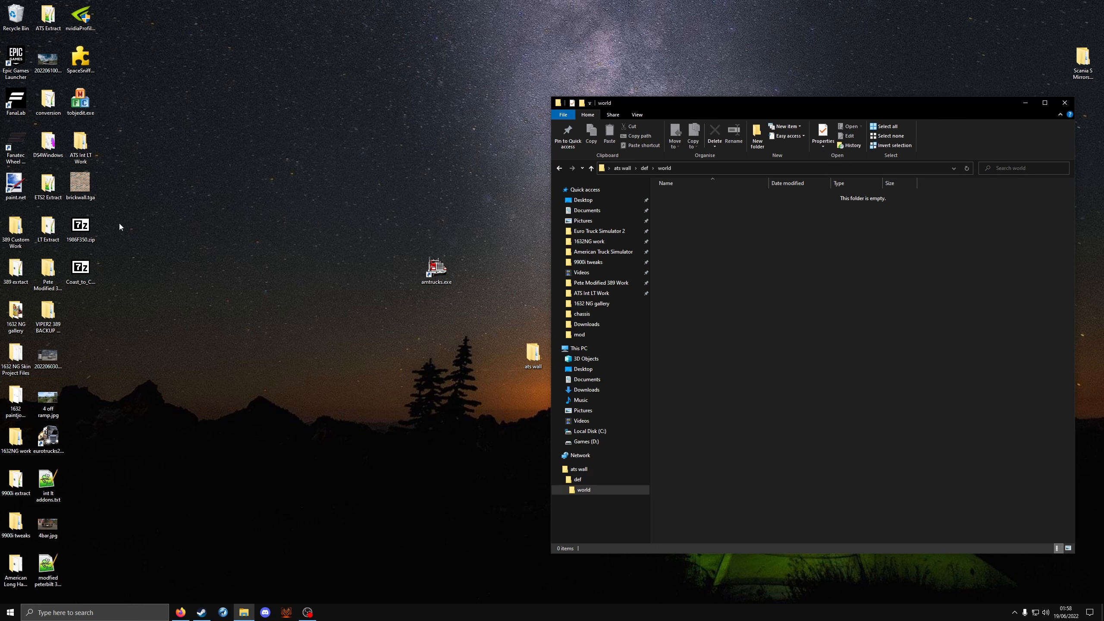
Copy building_model.mantrid.sii and building_scheme.mantrid.sii from def\world in the Coast_to_Coast_v2.12.44.1.scs archive into the new world folder.
double_click(80, 267)
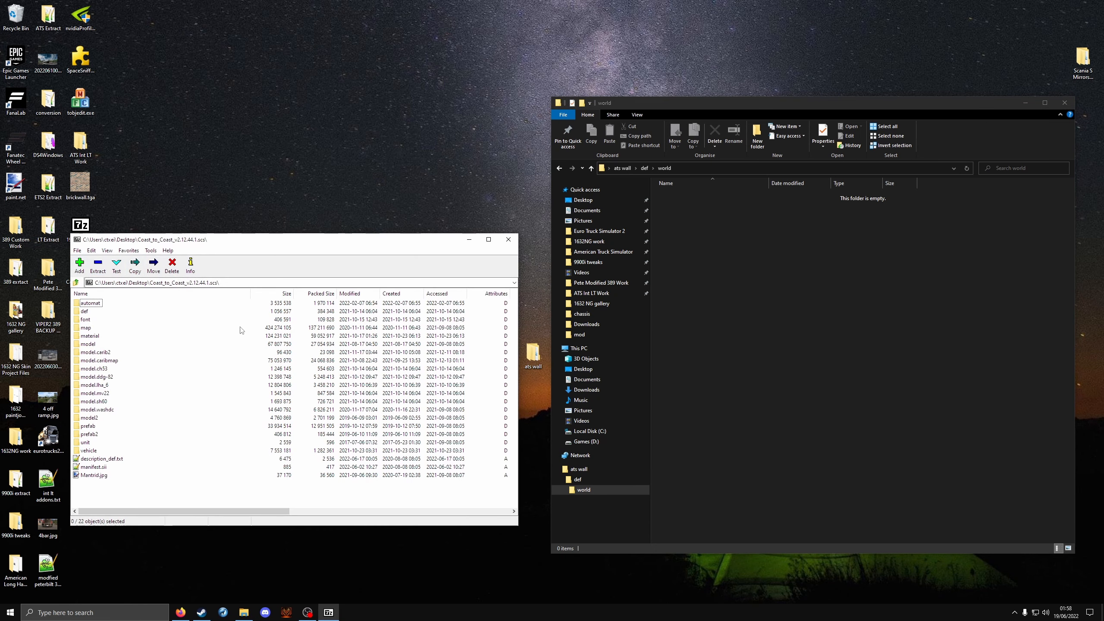
double_click(85, 311)
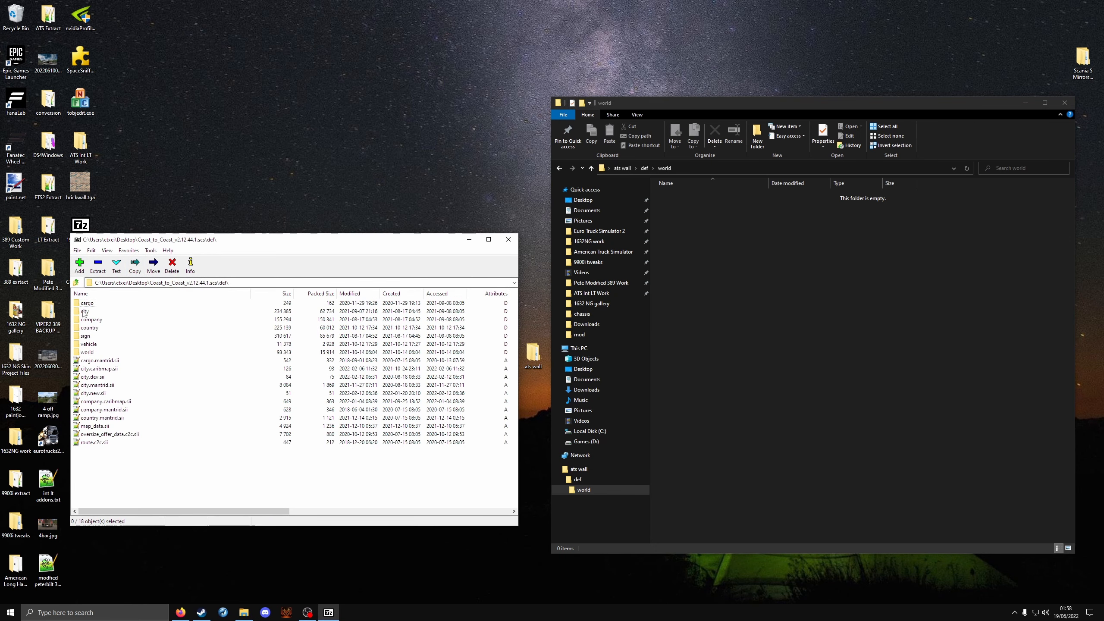
double_click(89, 353)
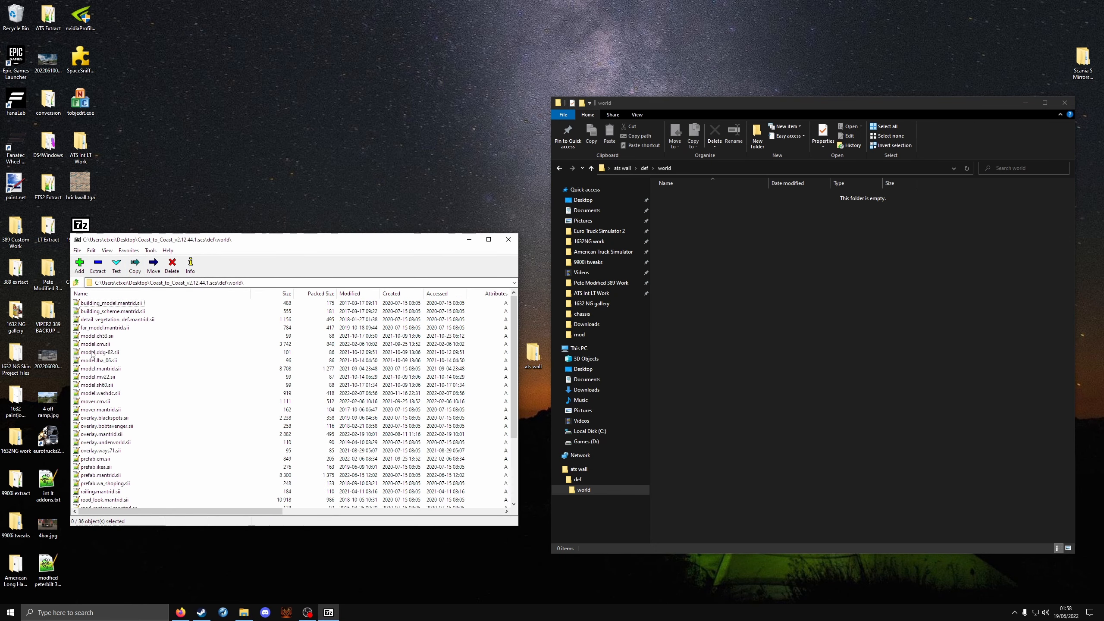
left_click(113, 306)
left_click(109, 315)
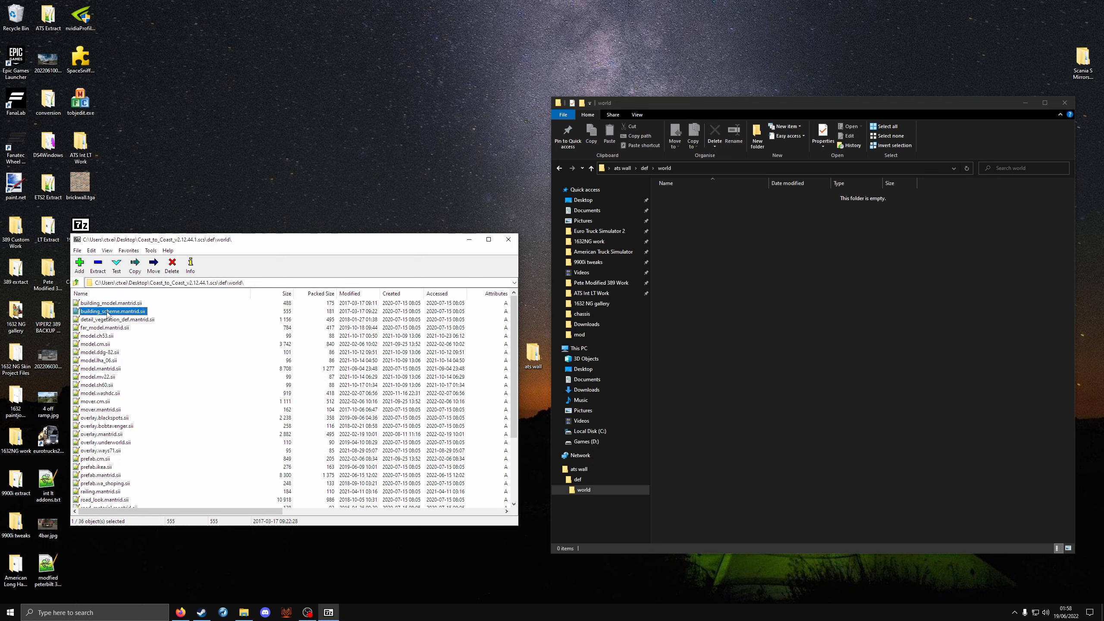
left_click(113, 304, "ctrl")
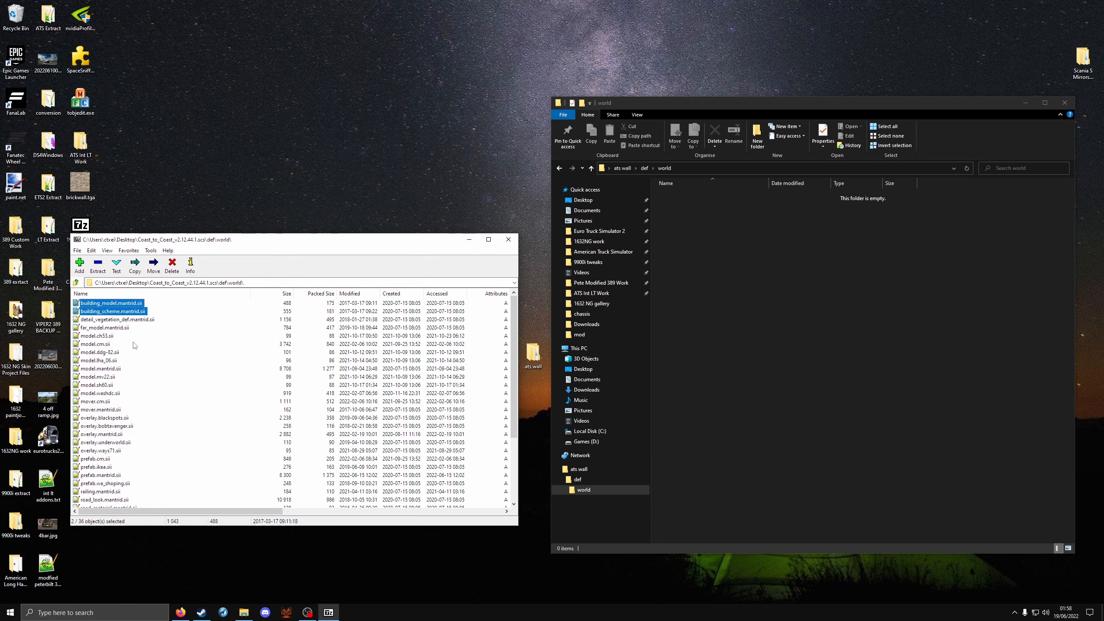
left_click_drag(100, 309, 750, 300)
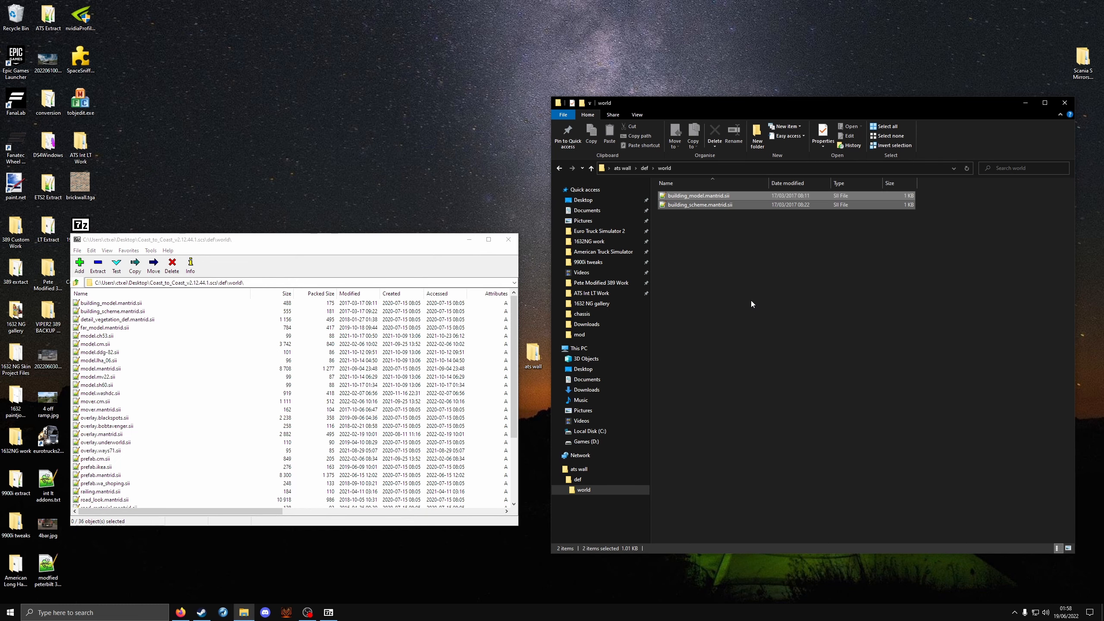
Rename the extracted building_model.mantrid.sii file to building_model.dgx.sii.
left_click(708, 234)
left_click(720, 196)
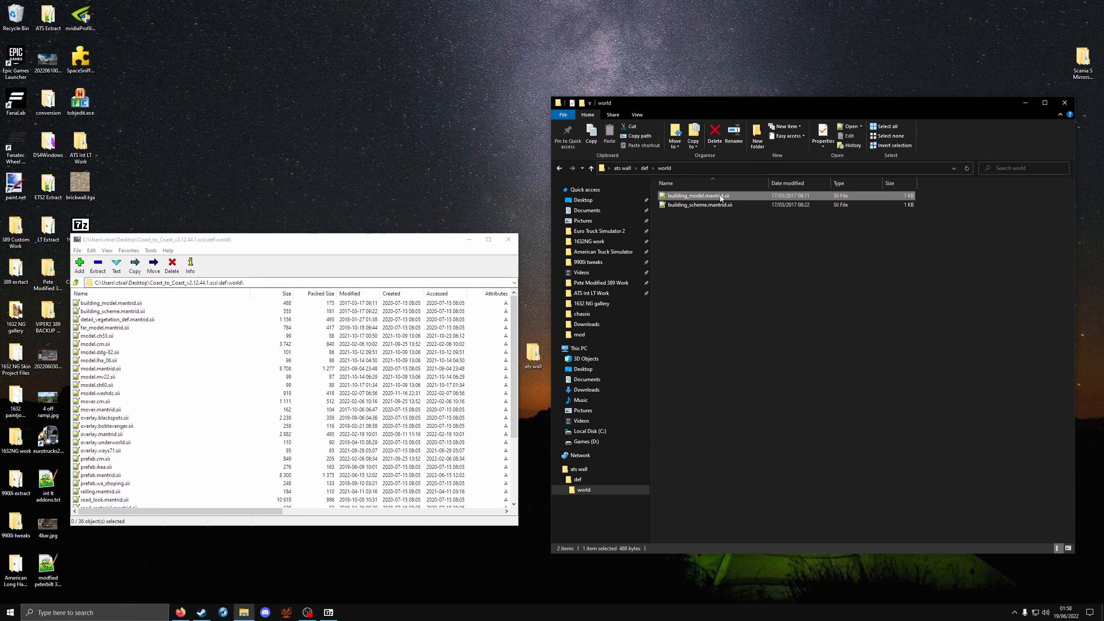
left_click(721, 197)
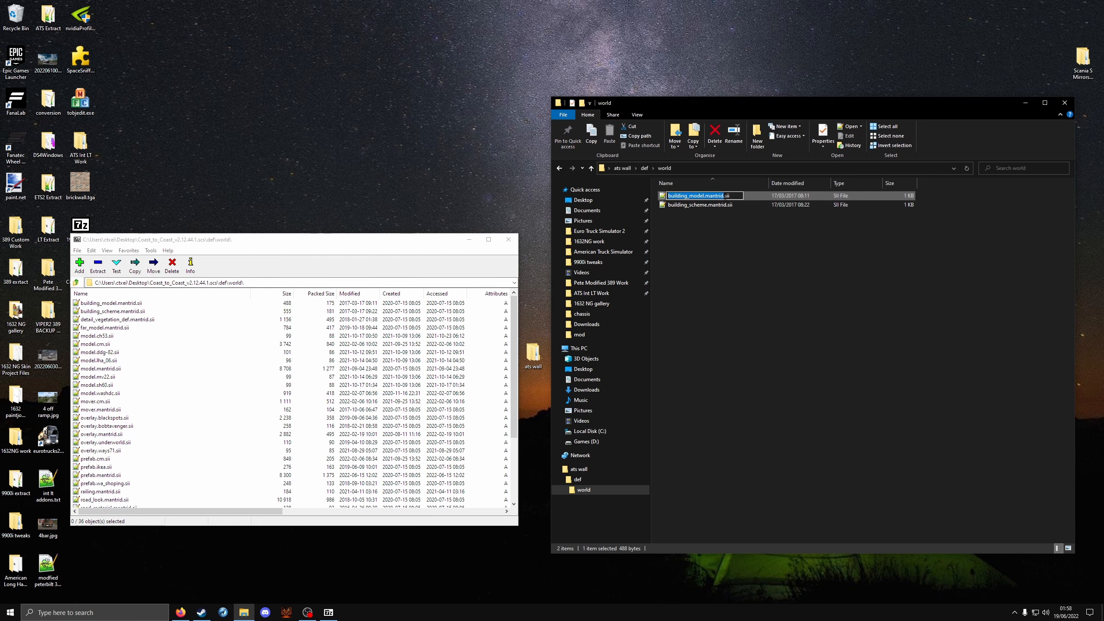
left_click(723, 195)
key("BackSpace")
key("BackSpace")
key("BackSpace")
key("BackSpace")
key("BackSpace")
key("BackSpace")
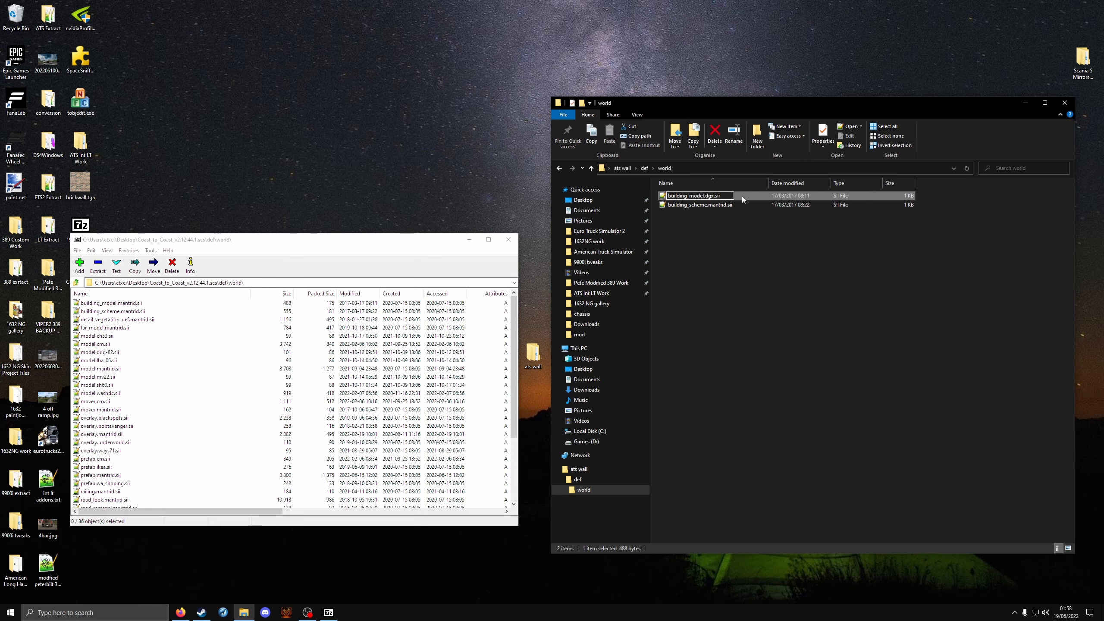
type("dgx.")
Rename the extracted building_scheme.mantrid.sii file to building_scheme.dgx.sii.
left_click(729, 204)
left_click(729, 205)
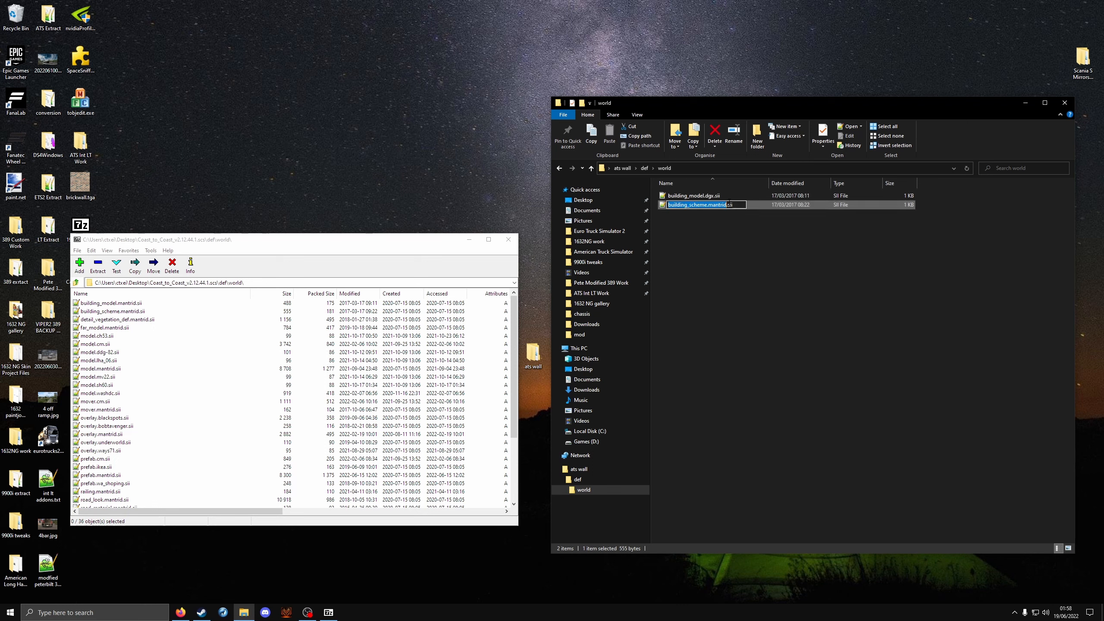
left_click(727, 204)
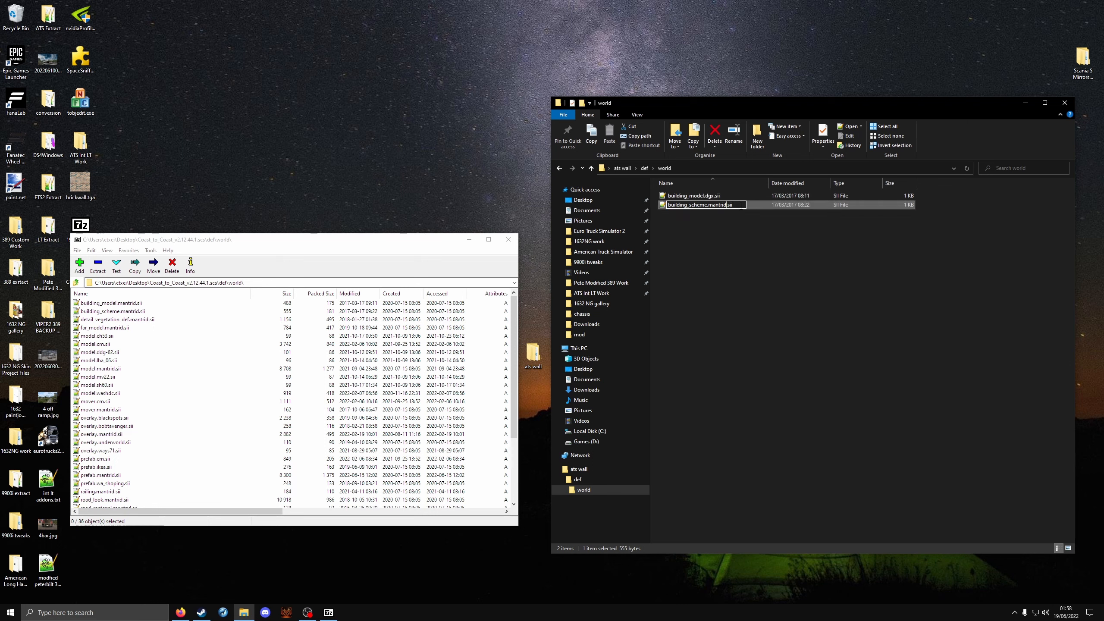
key("BackSpace")
key("BackSpace")
key("BackSpace")
key("BackSpace")
key("BackSpace")
key("BackSpace")
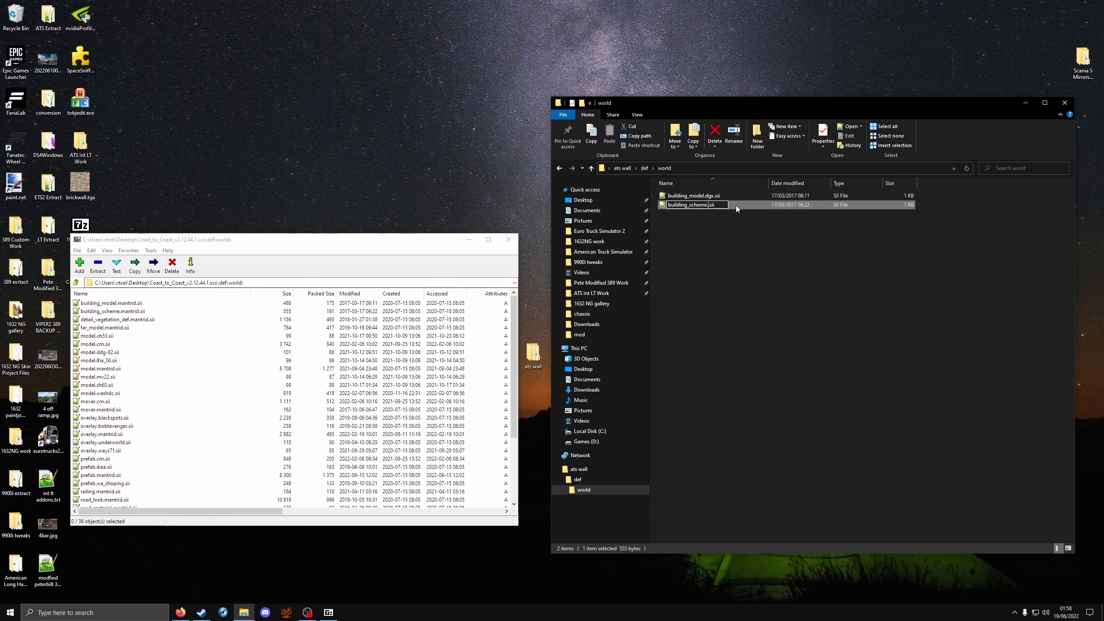
type("dgx.")
key("Return")
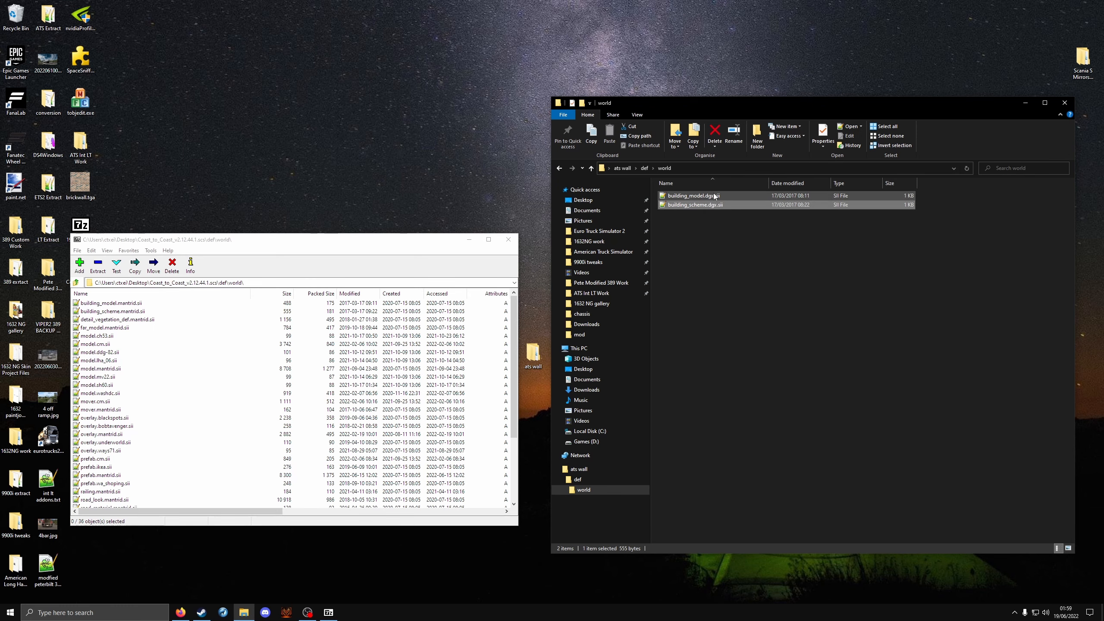
Open building_model.dgx.sii in Notepad++ and delete the dlc_no_66z and dlc_no_107z building models, keeping only the first definition.
double_click(714, 196)
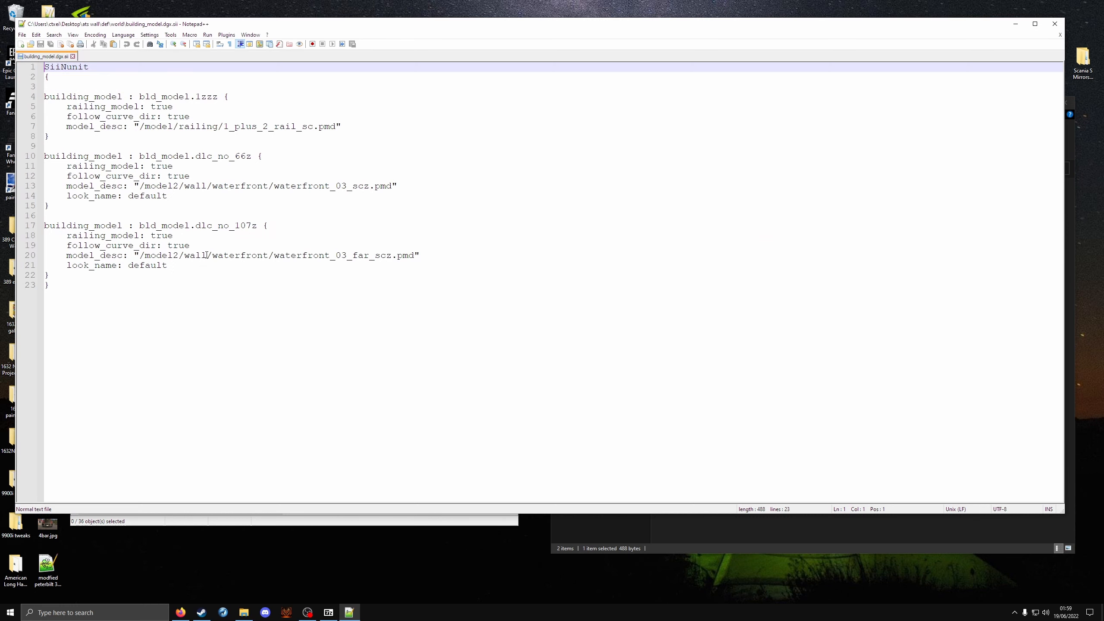
left_click_drag(179, 265, 43, 136)
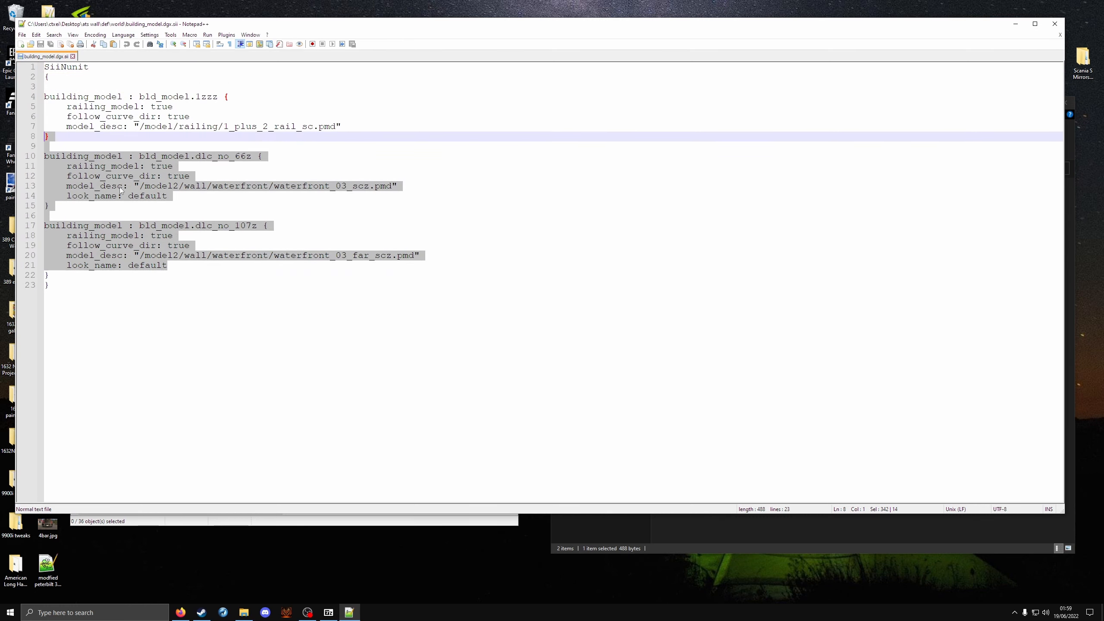
key("Delete")
left_click(64, 154)
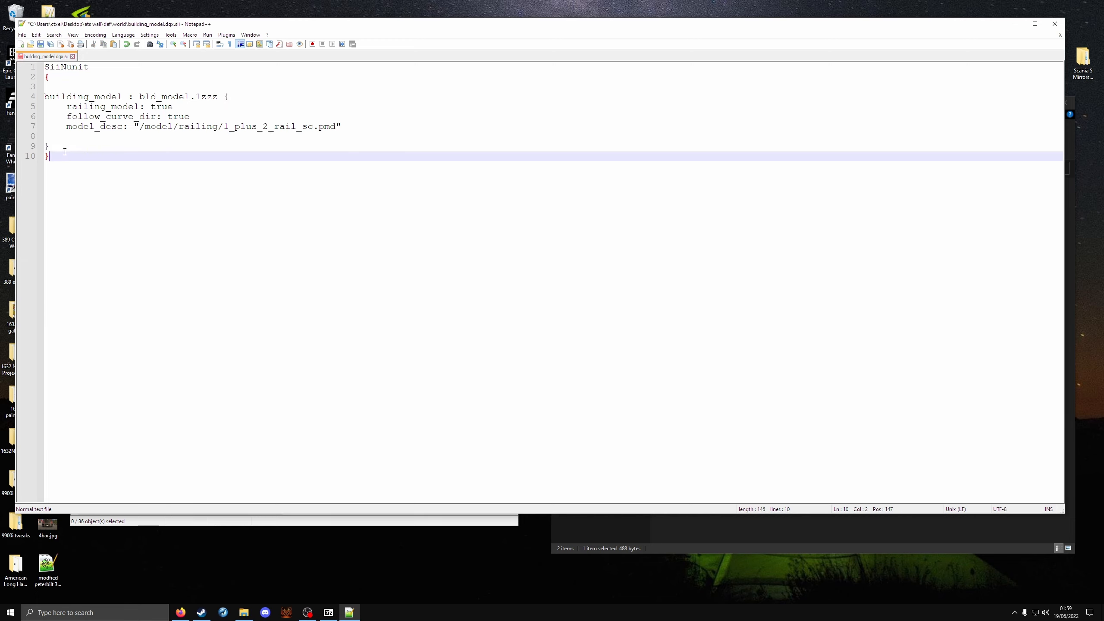
left_click(65, 147)
left_click(73, 141)
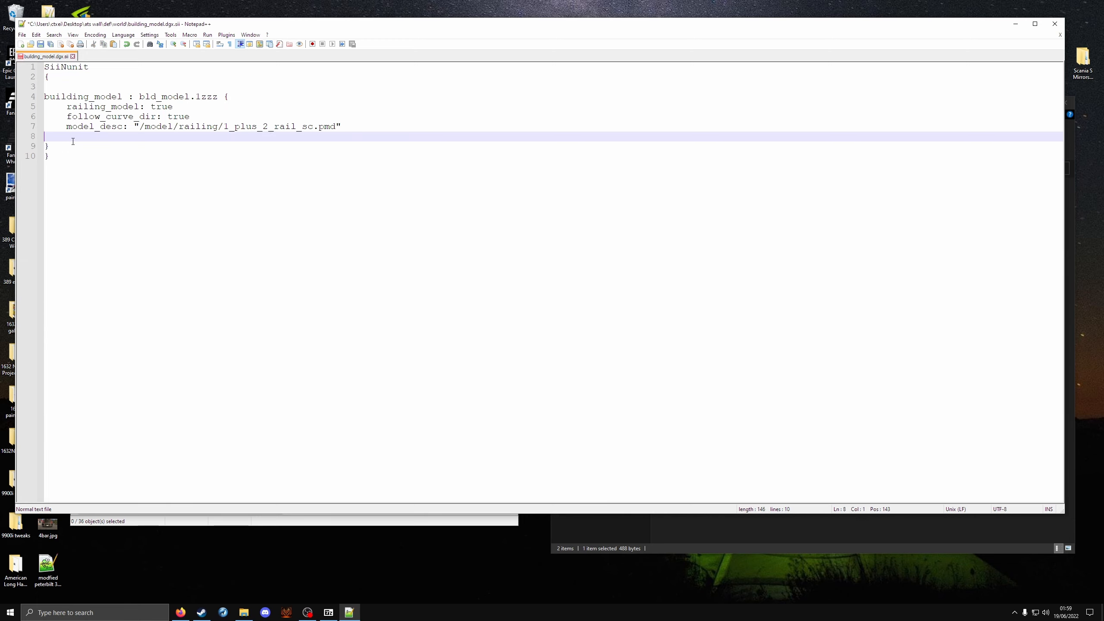
left_click(177, 219)
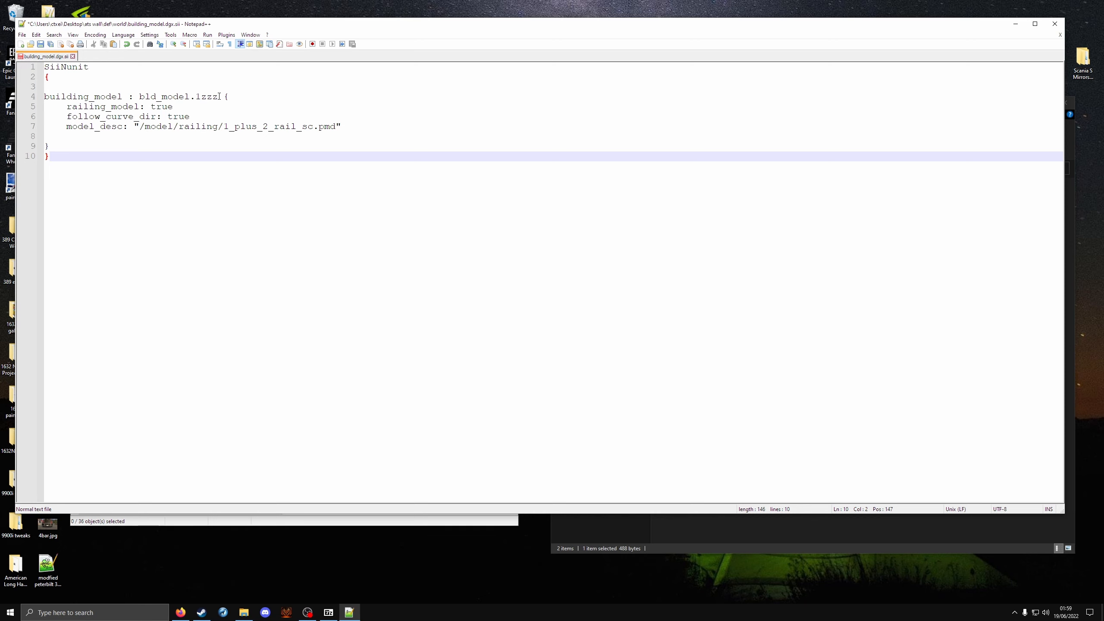
Change the identifier of the remaining building model to bld_model.dgx1.
left_click(176, 97)
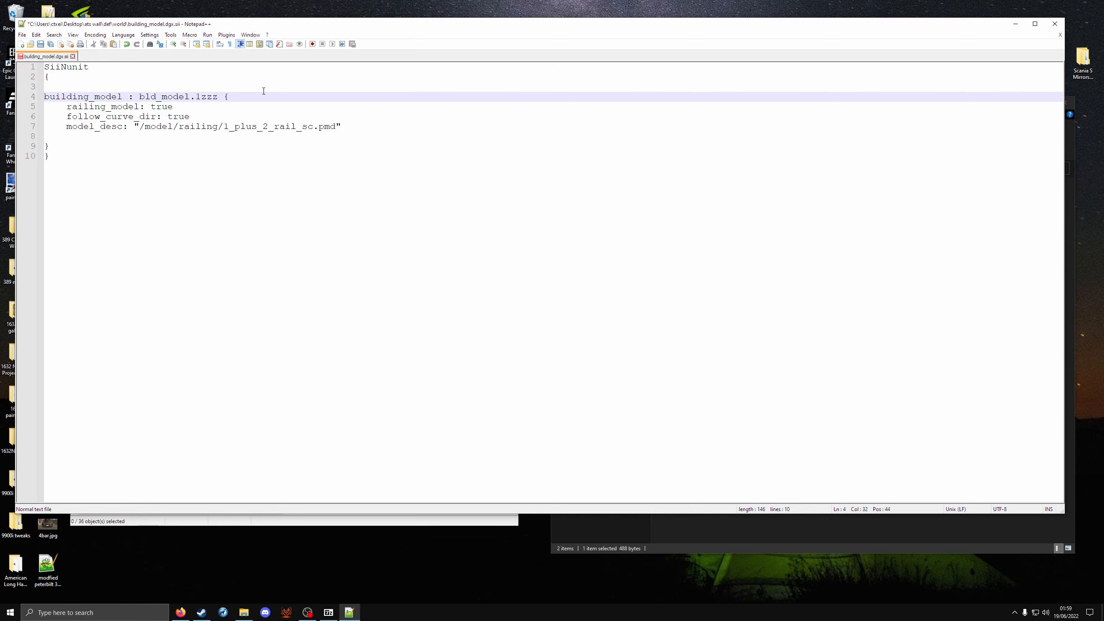
key("BackSpace")
key("BackSpace")
key("BackSpace")
key("BackSpace")
type("dgx1")
left_click(129, 107)
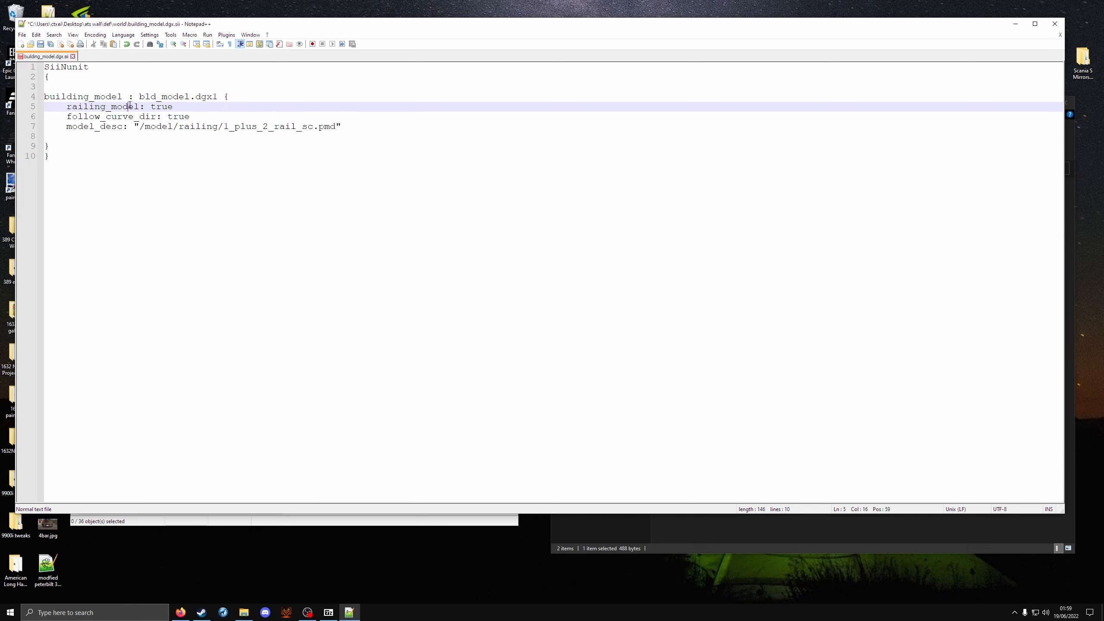
left_click(129, 116)
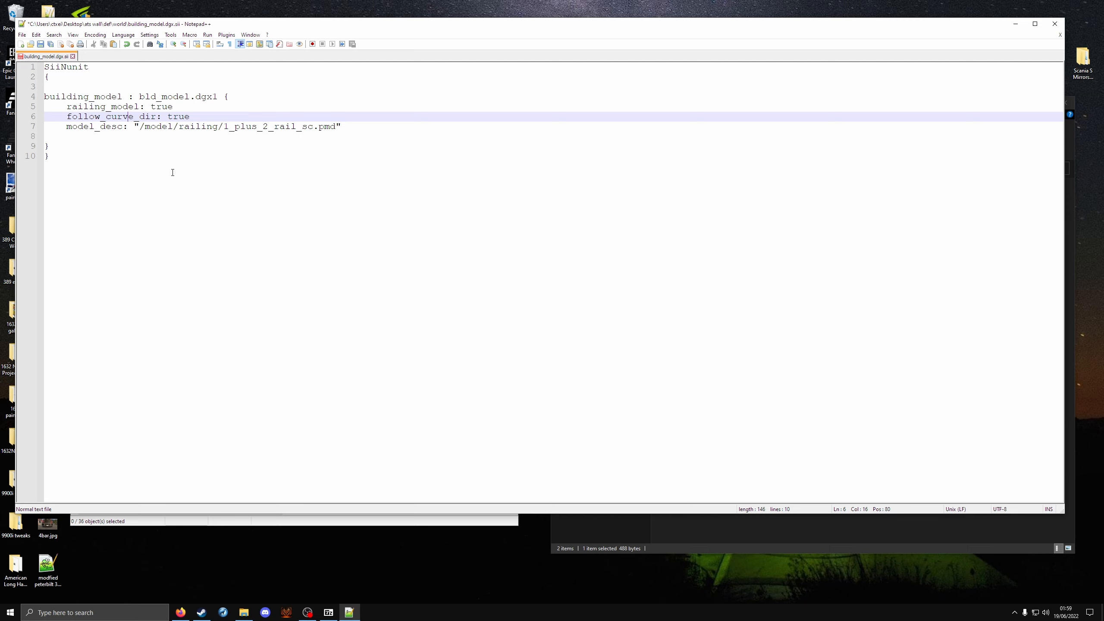
Set the model_desc path to "/model/brickwall/brickwall.pmd".
left_click(95, 126)
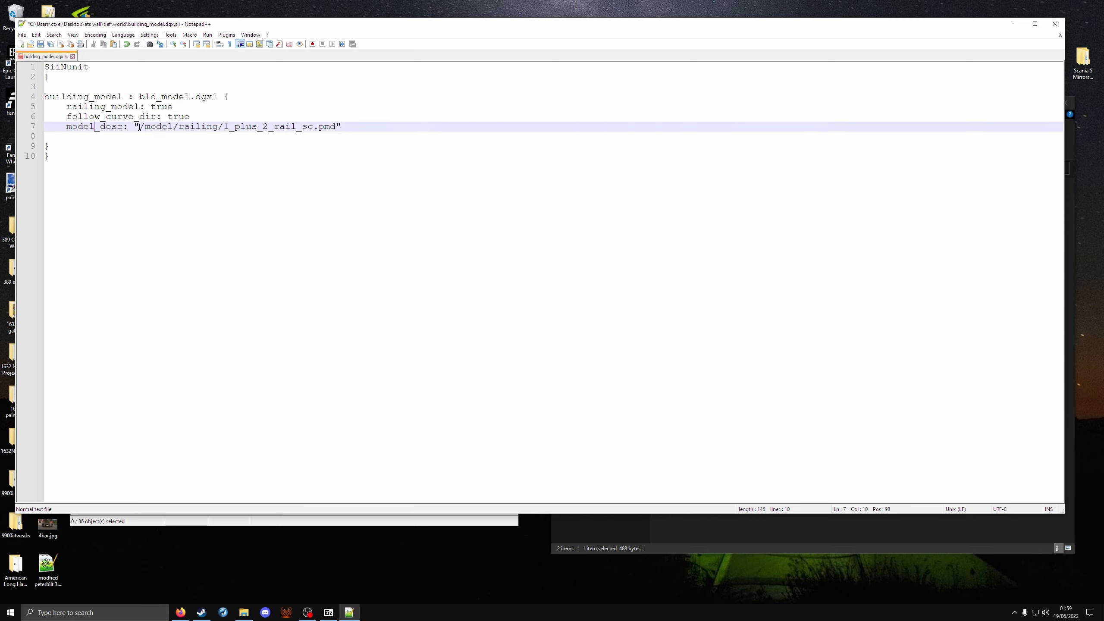
left_click(178, 127)
left_click_drag(178, 126, 220, 125)
type("b")
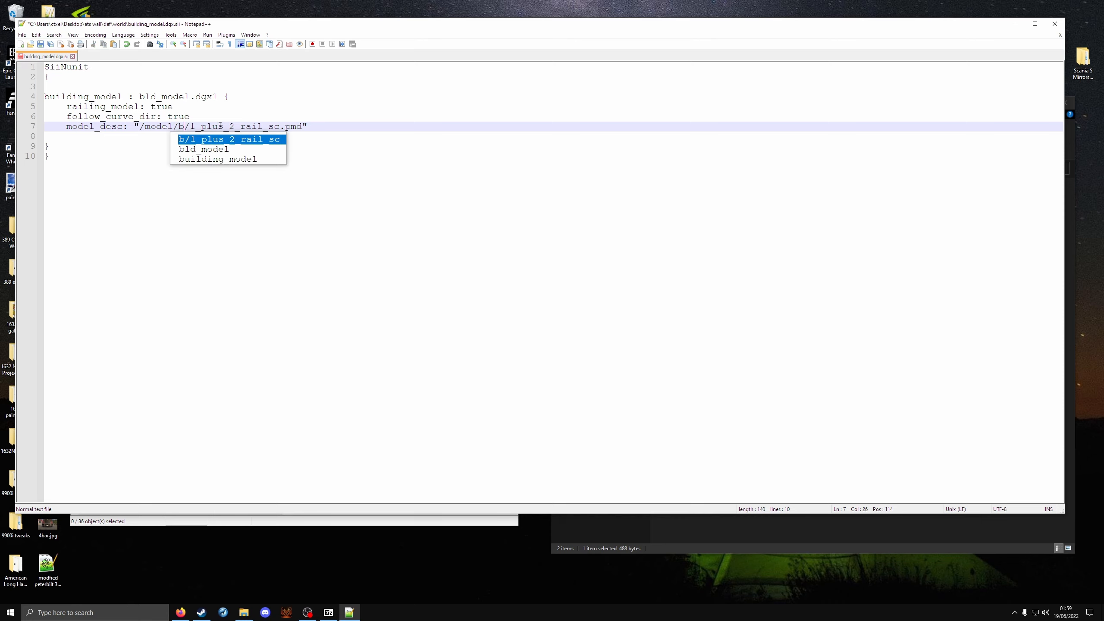
type("rickwall")
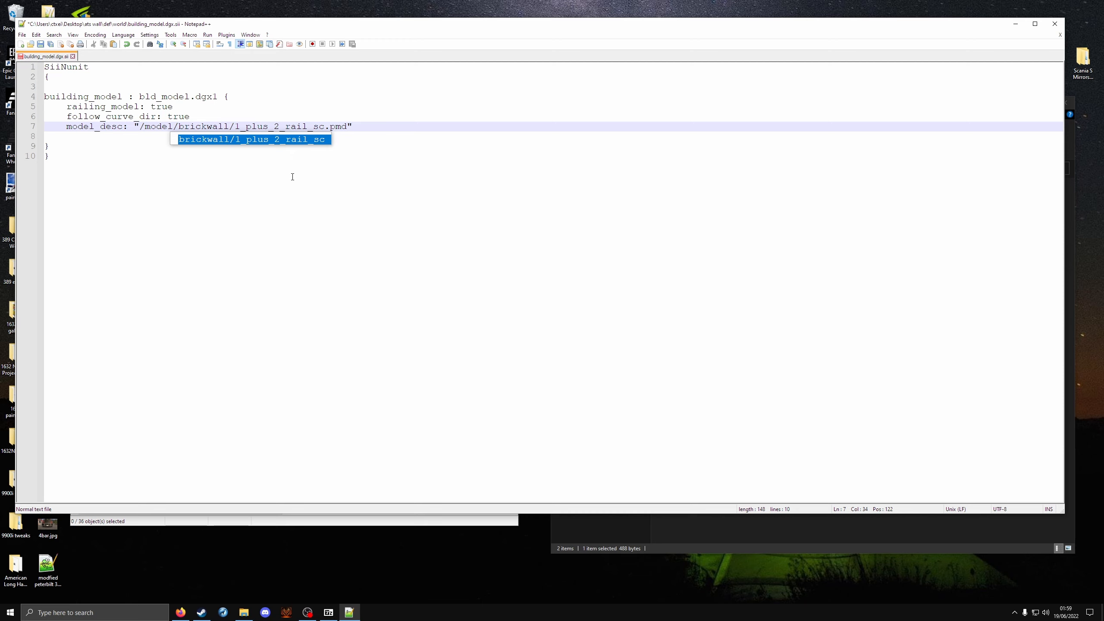
left_click(295, 173)
left_click_drag(234, 127, 325, 126)
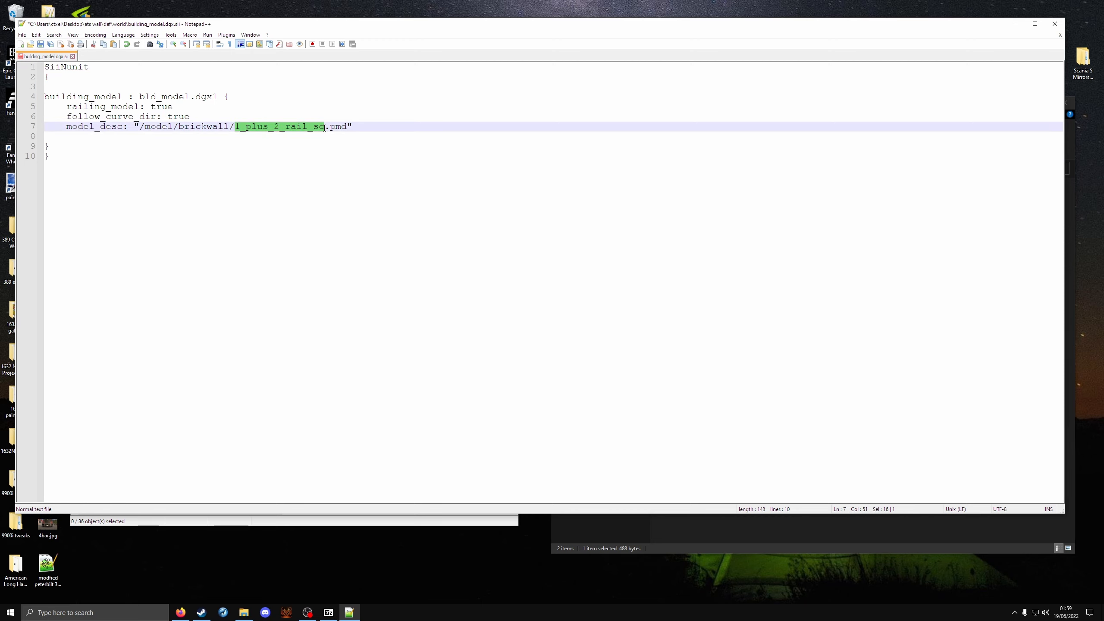
type("brickwall")
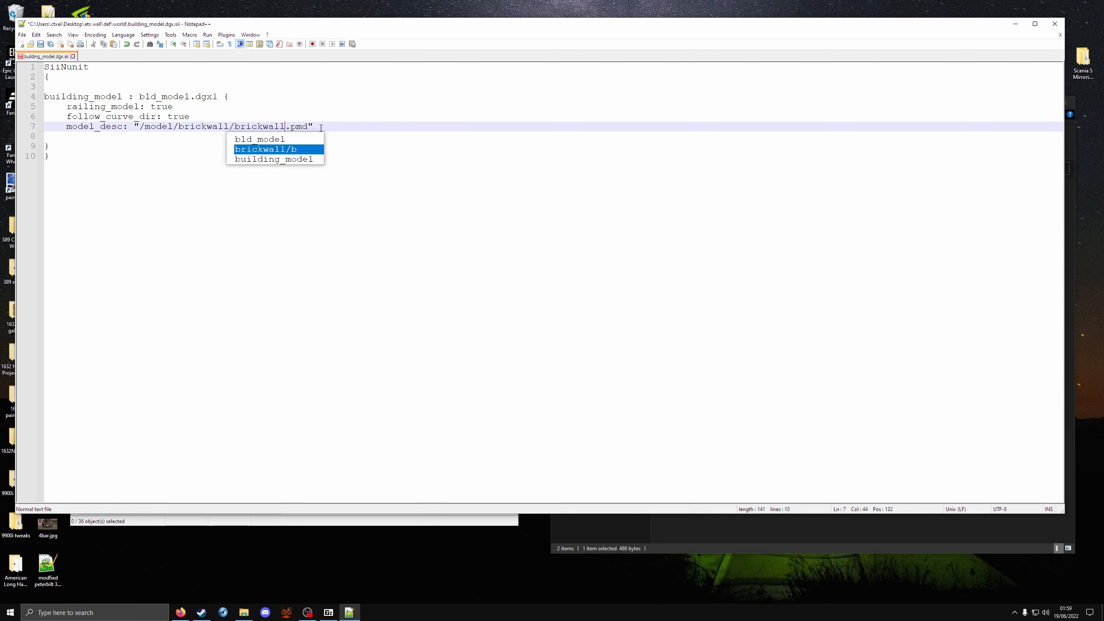
Save and close building_model.dgx.sii, and open building_scheme.dgx.sii from the world folder.
left_click(66, 238)
key("ctrl+s")
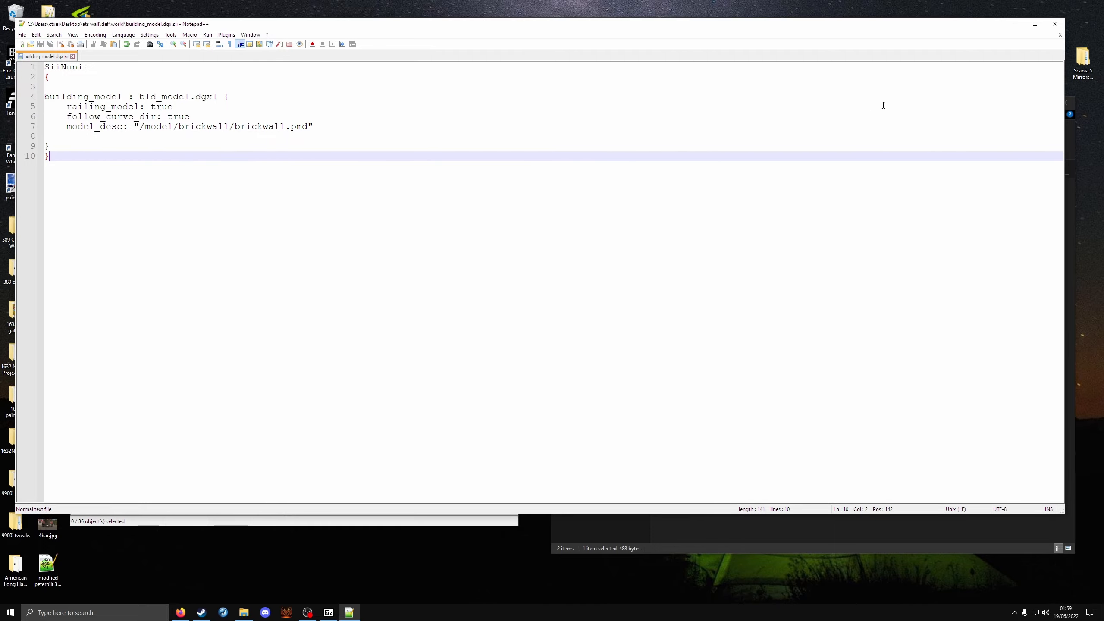
left_click(1054, 23)
double_click(691, 207)
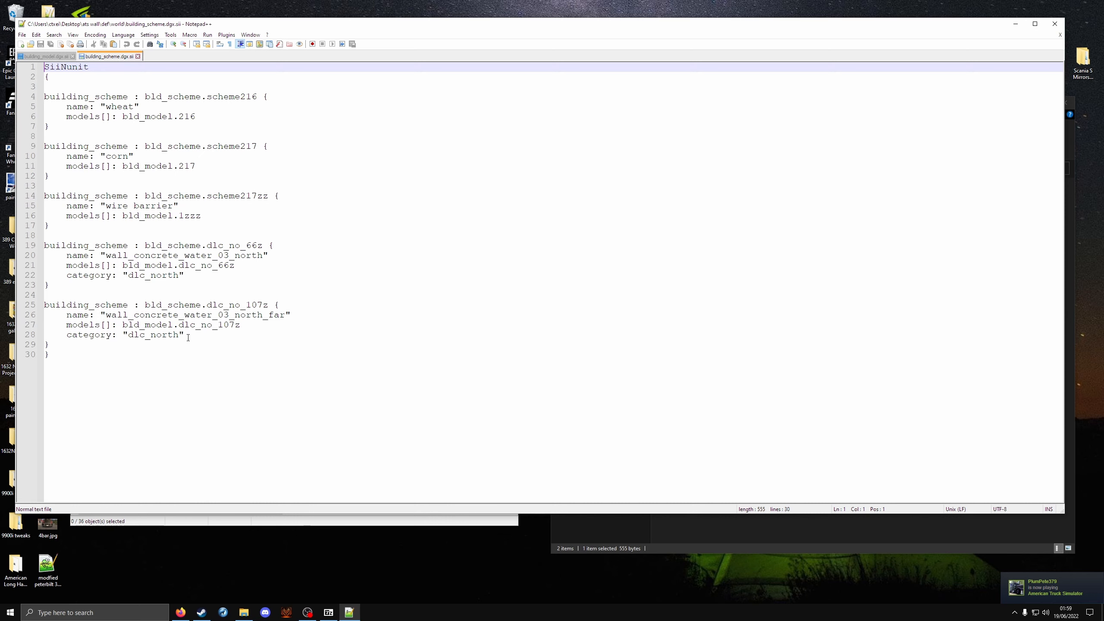
Delete all building schemes after the first one and change the remaining scheme's identifier to bld_scheme.dgx1.
left_click_drag(188, 337, 45, 125)
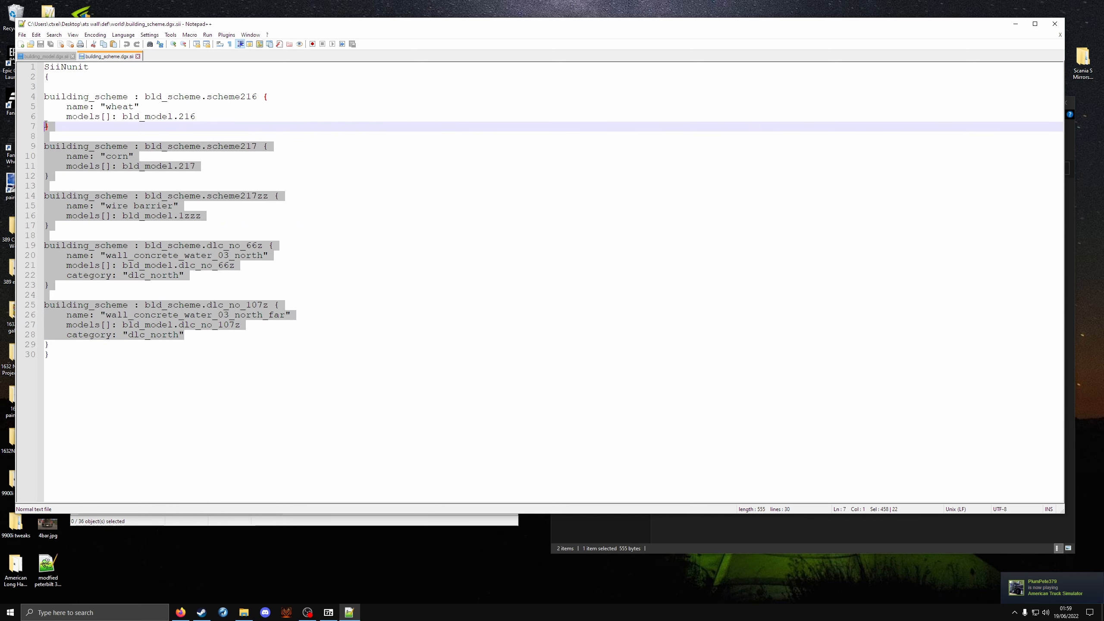
key("Delete")
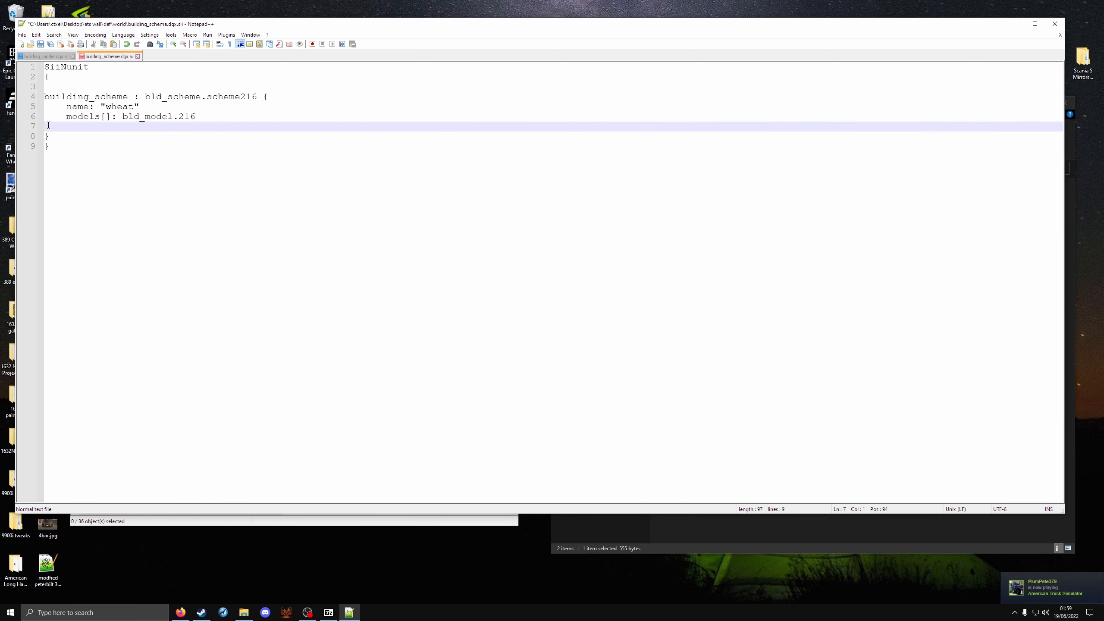
left_click_drag(257, 97, 207, 96)
type("dgx1")
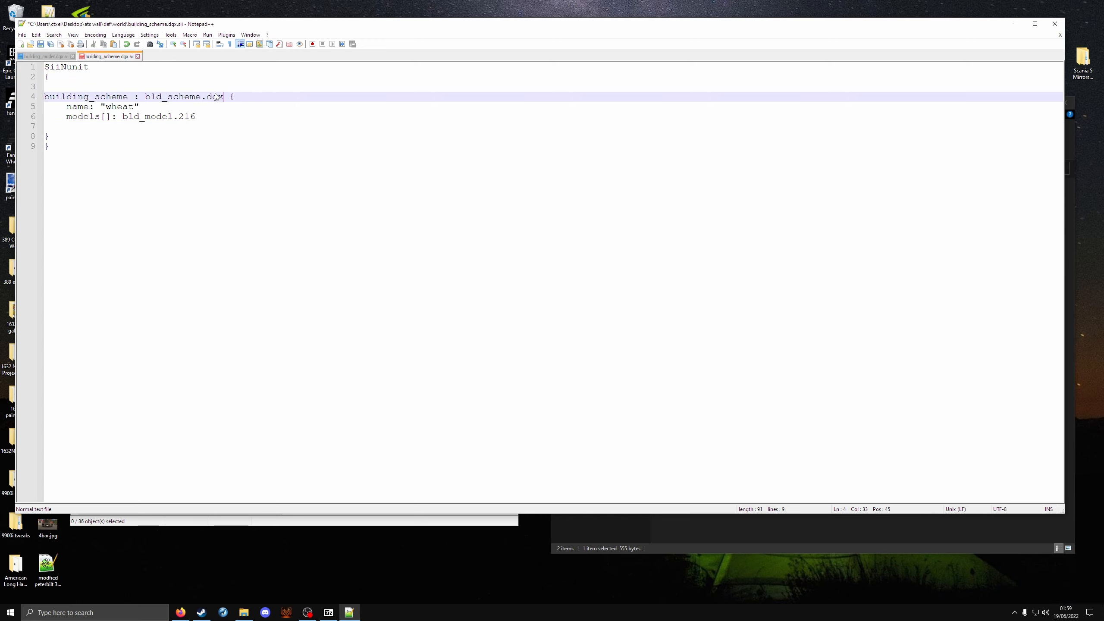
Set the scheme's models[] entry to bld_model.dgx1.
left_click(209, 117)
key("BackSpace")
key("BackSpace")
key("BackSpace")
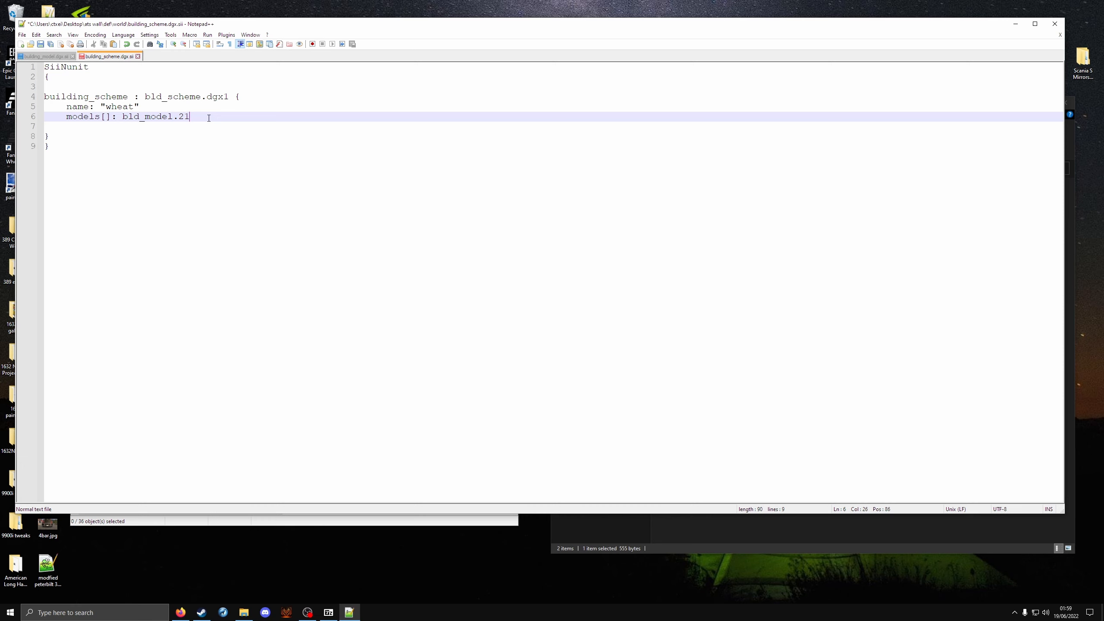
type("dgx1")
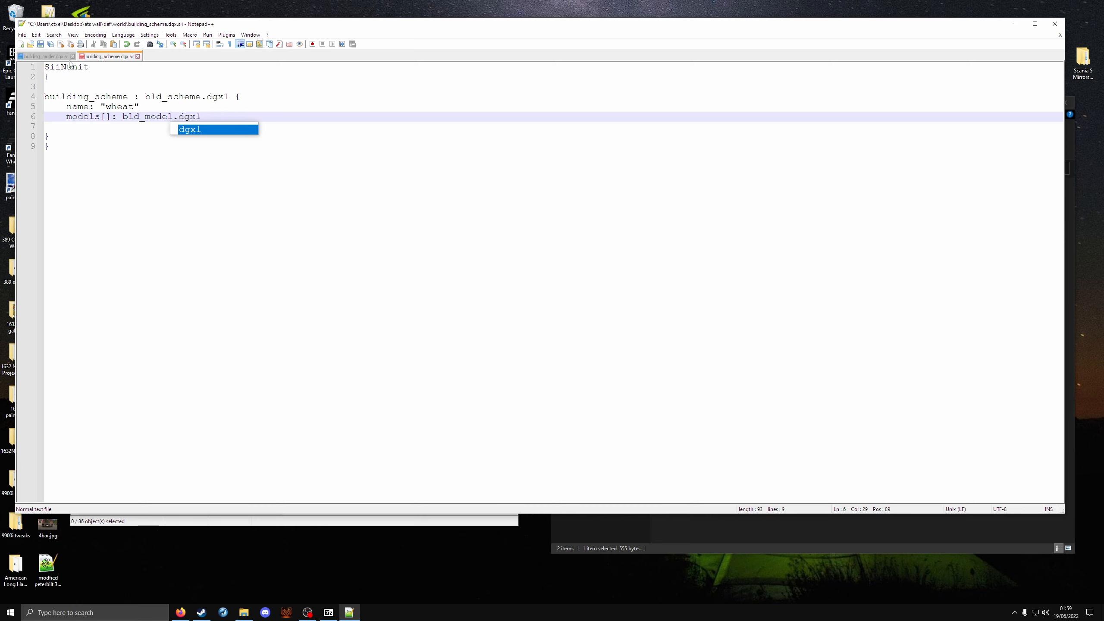
Set the building scheme's name to "brickwall".
left_click(61, 57)
left_click(105, 57)
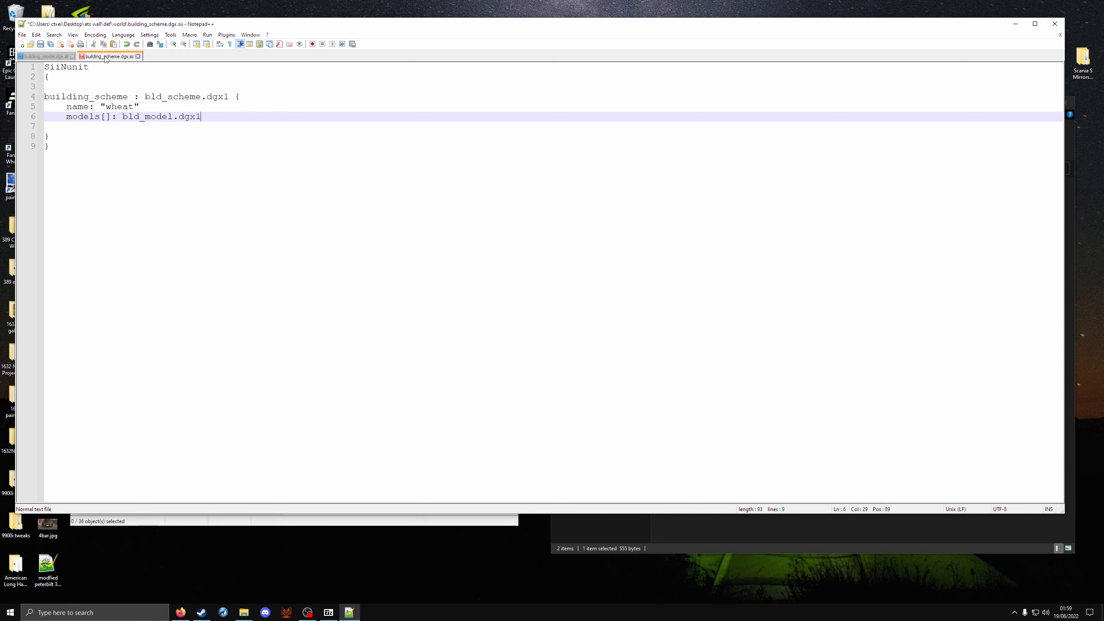
left_click_drag(105, 108, 134, 109)
type("brickwall")
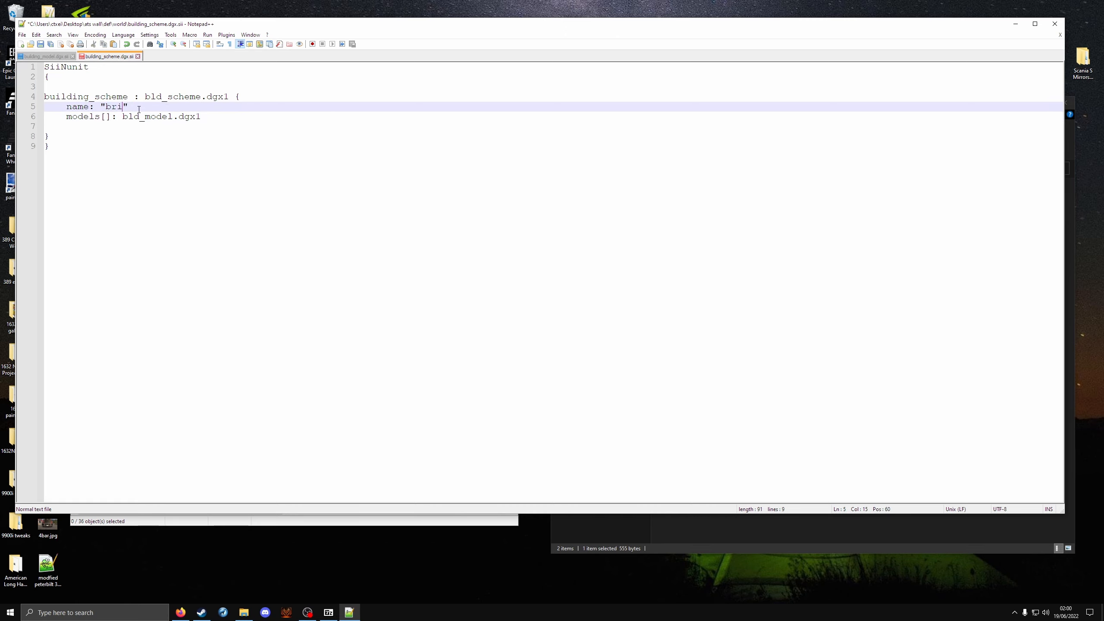
Close building_model.dgx.sii, save building_scheme.dgx.sii and close the text editor.
left_click(43, 56)
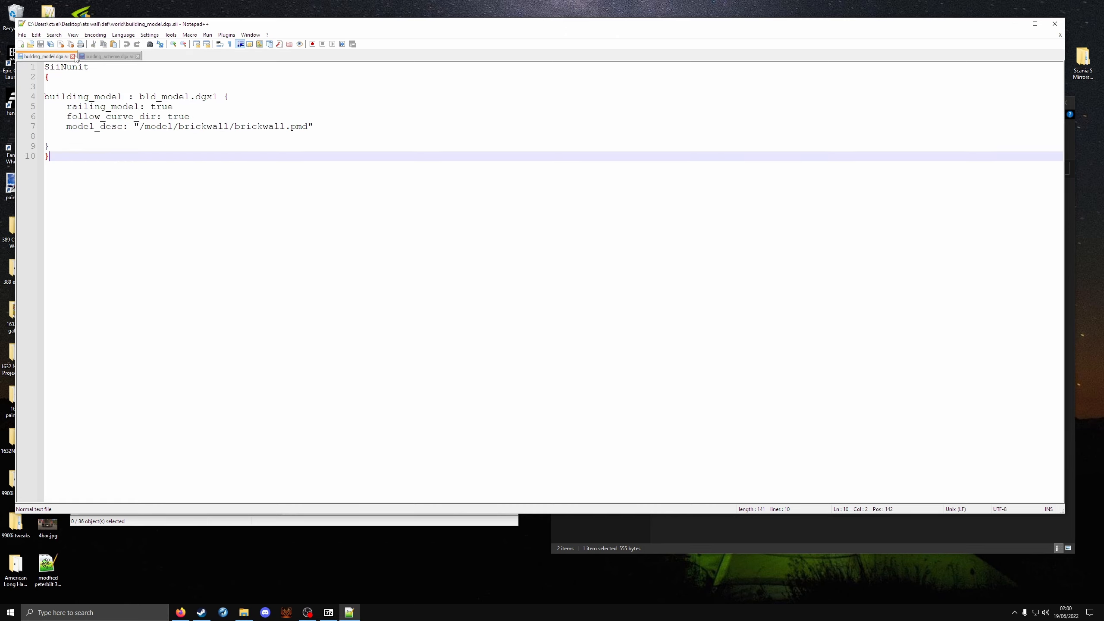
left_click(73, 56)
left_click(41, 44)
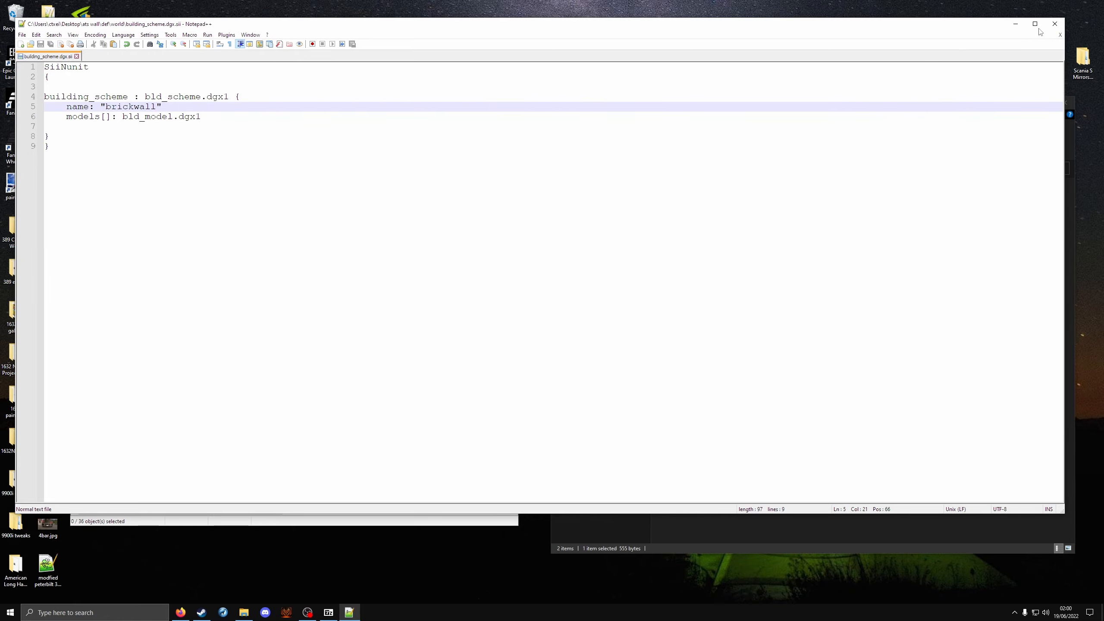
left_click(1054, 23)
Go up to the ats wall folder in File Explorer and create a folder named modell beside def.
key("alt+Up")
key("alt+Up")
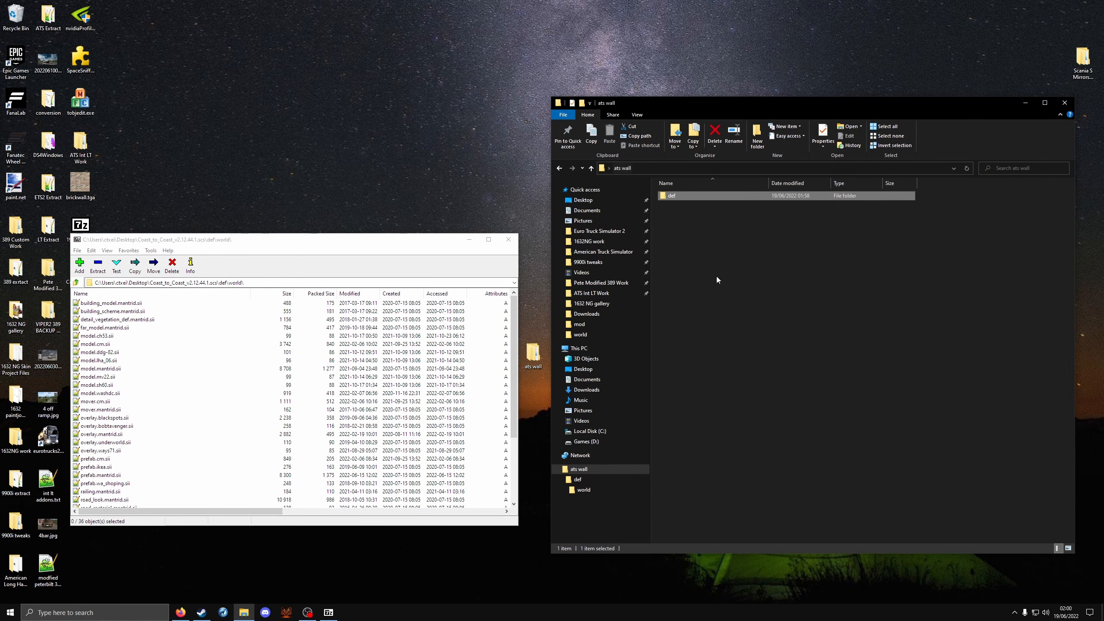
right_click(719, 280)
mouse_move(693, 383)
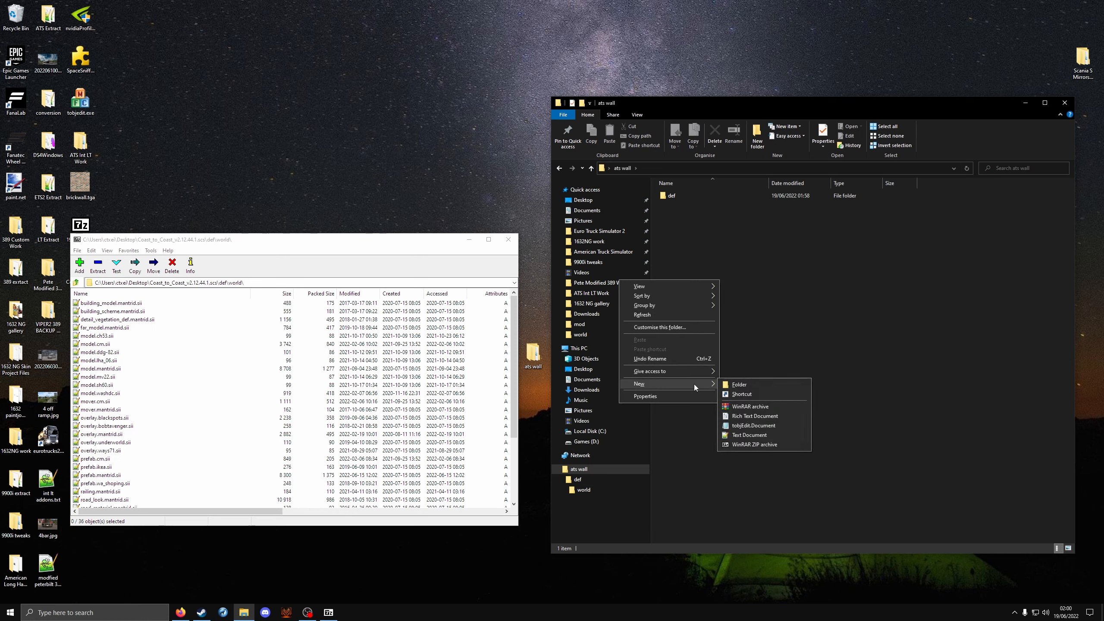
left_click(752, 385)
type("modell")
key("Return")
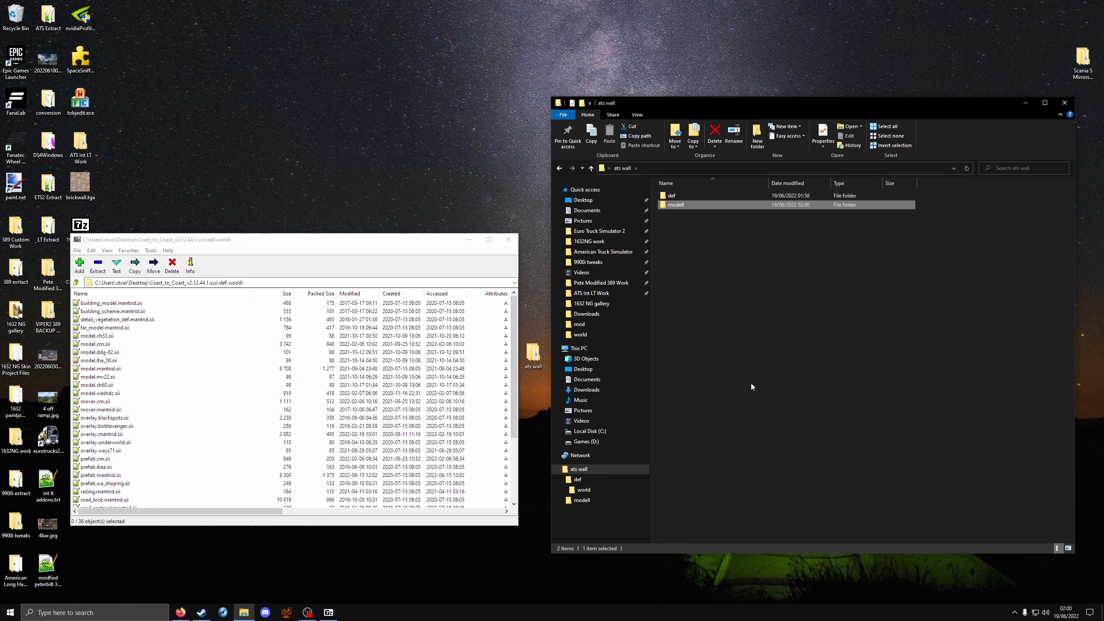
Rename the modell folder as model.
left_click(702, 230)
left_click(689, 200)
left_click(689, 201)
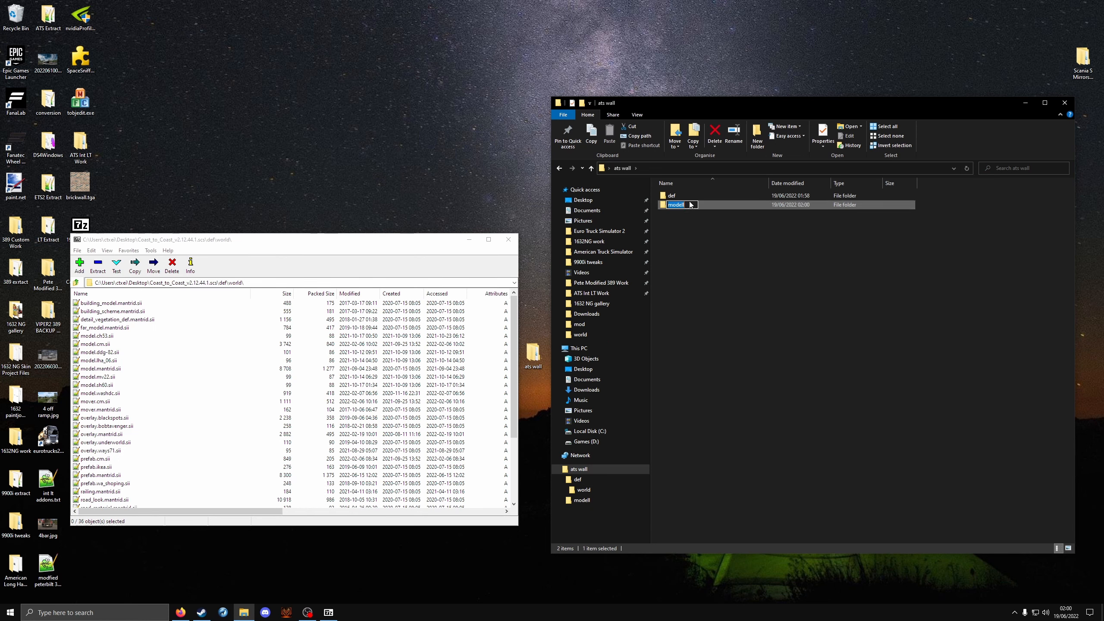
type("modell")
key("BackSpace")
key("Return")
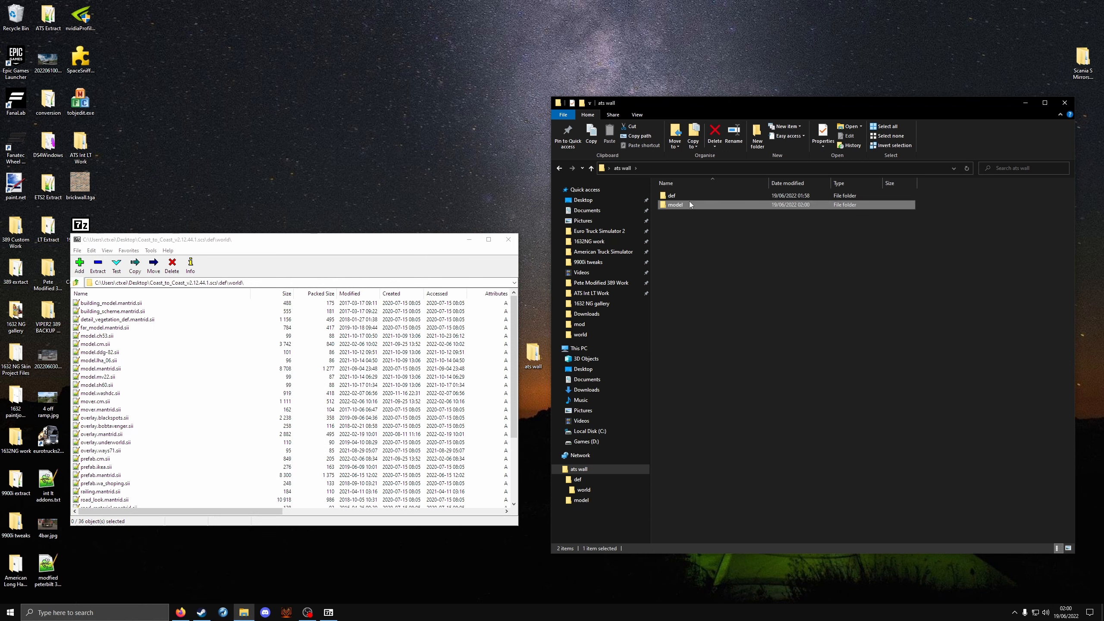
Create a folder named brickwall inside the model folder and open it.
double_click(689, 202)
right_click(693, 312)
mouse_move(665, 417)
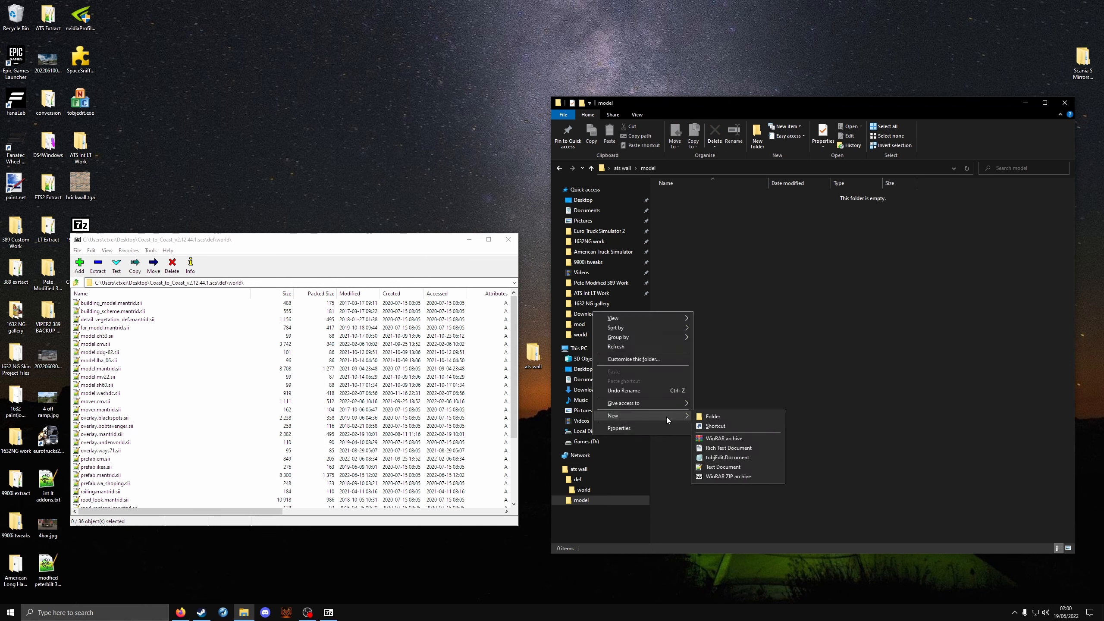
left_click(713, 415)
type("brickwall")
key("Return")
key("Return")
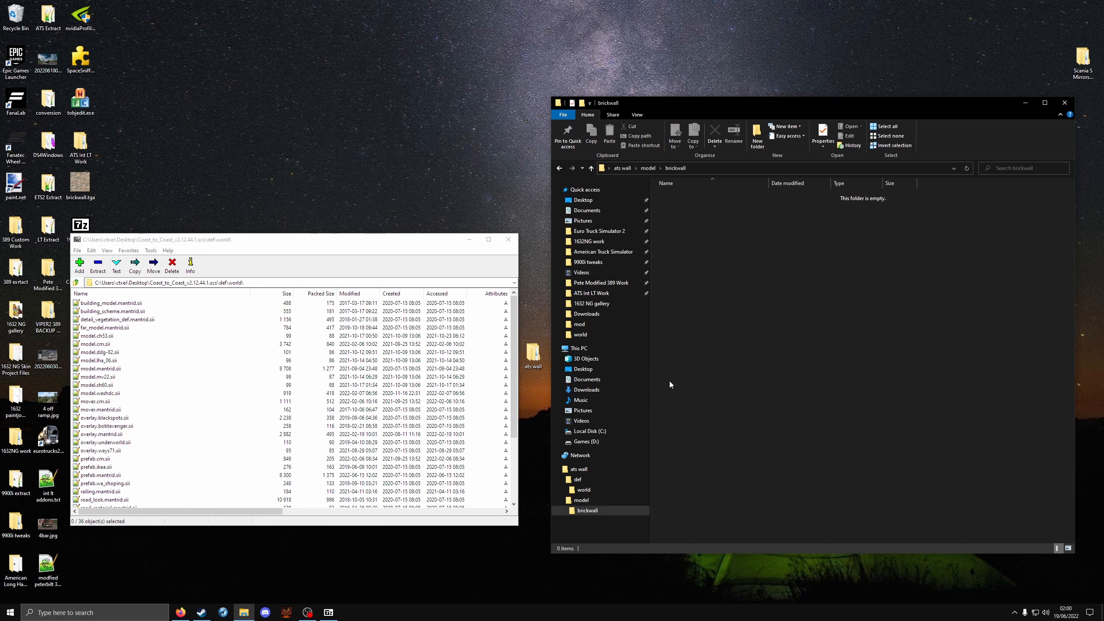
Close the archive window, move brickwall.tga from the desktop into the brickwall folder, and close the folder window.
left_click(508, 240)
left_click_drag(88, 186, 831, 211)
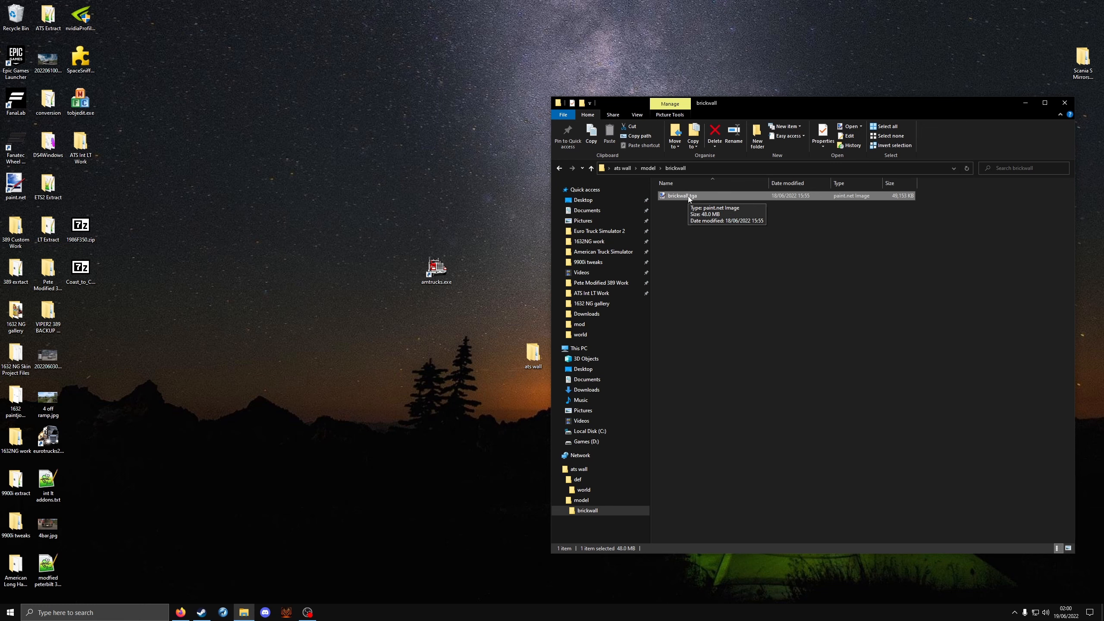
left_click(1064, 102)
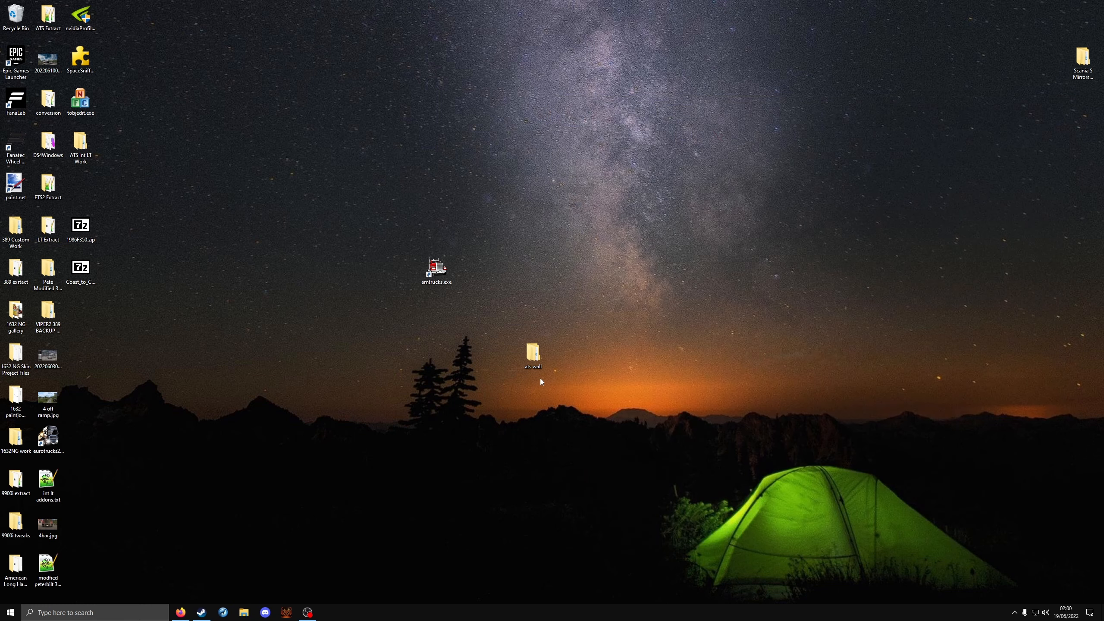
Launch Blender from the Steam library.
left_click(203, 613)
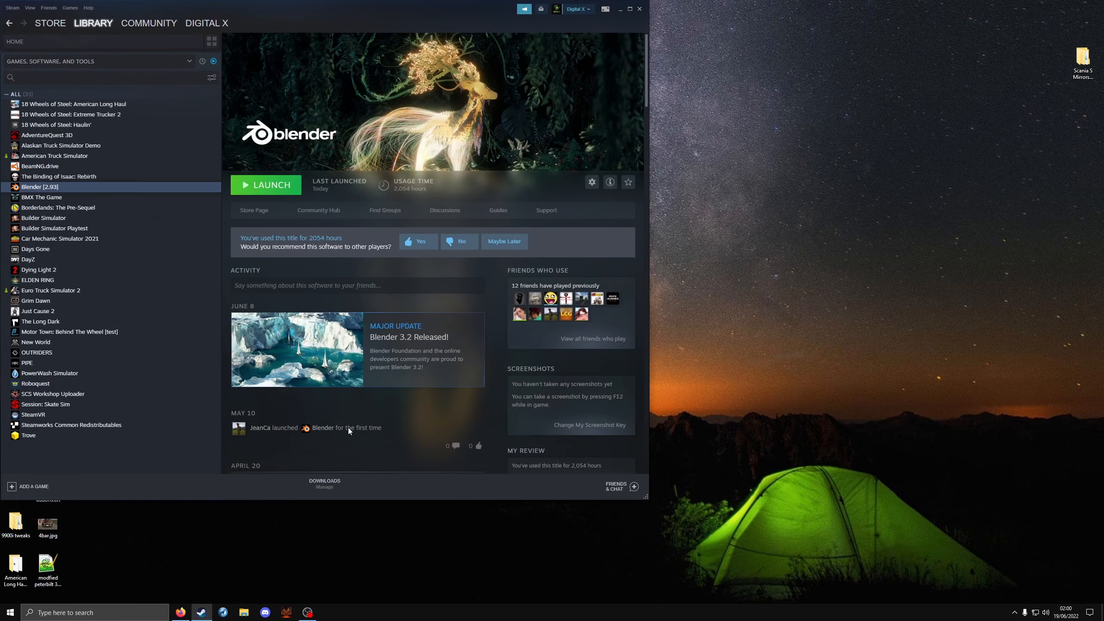
left_click(265, 191)
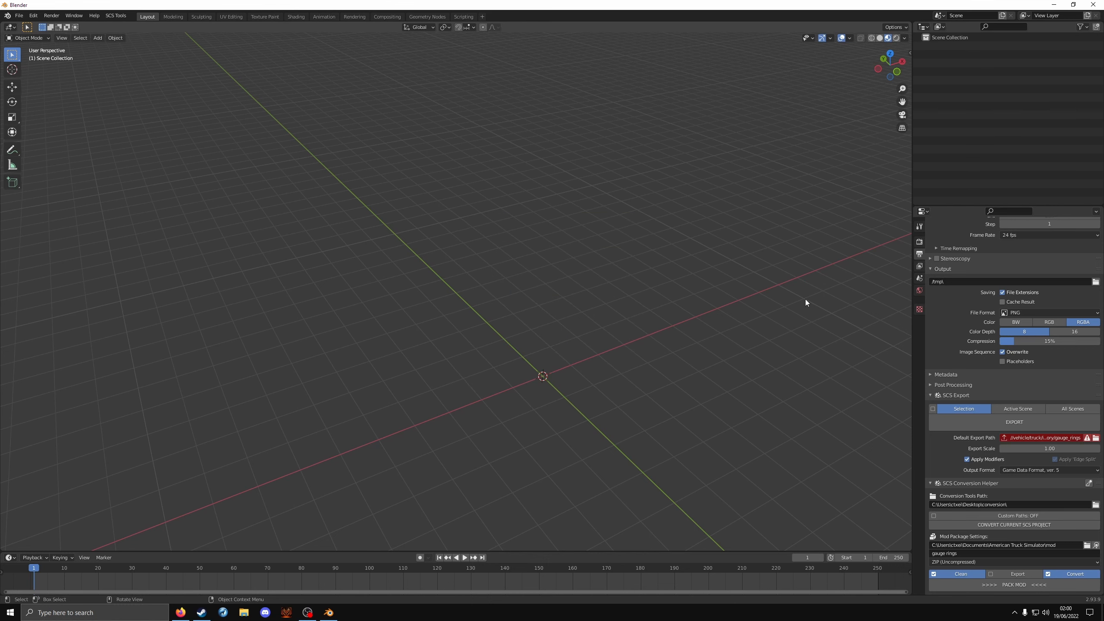
middle_click_drag(597, 383, 511, 321, "shift")
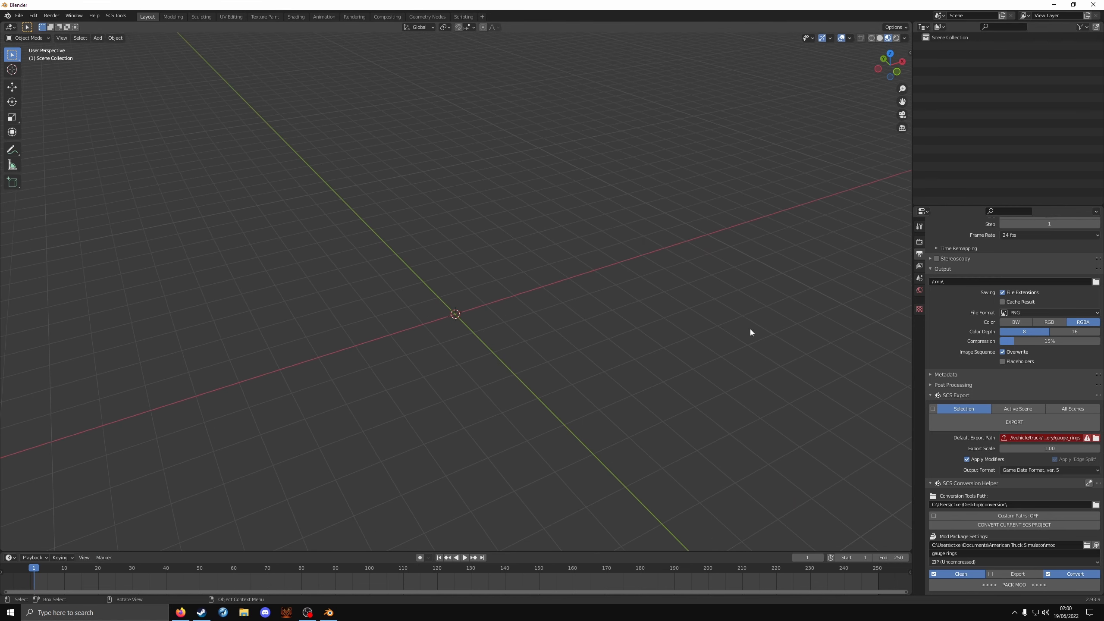
Set the SCS Project Base Path to the ats wall folder on the desktop.
left_click(920, 227)
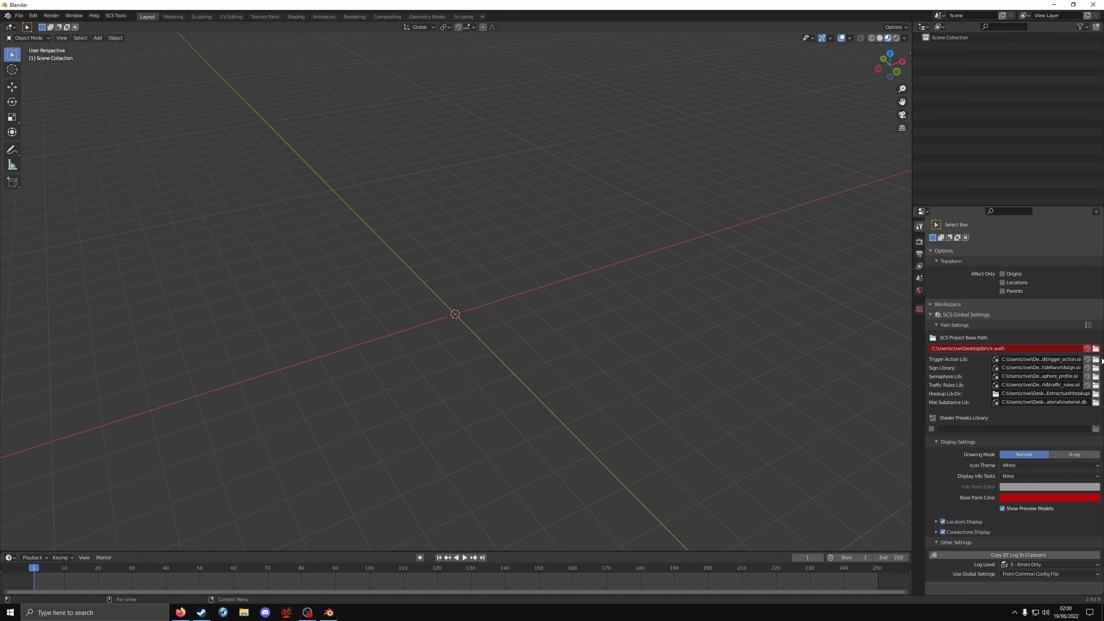
left_click(1096, 348)
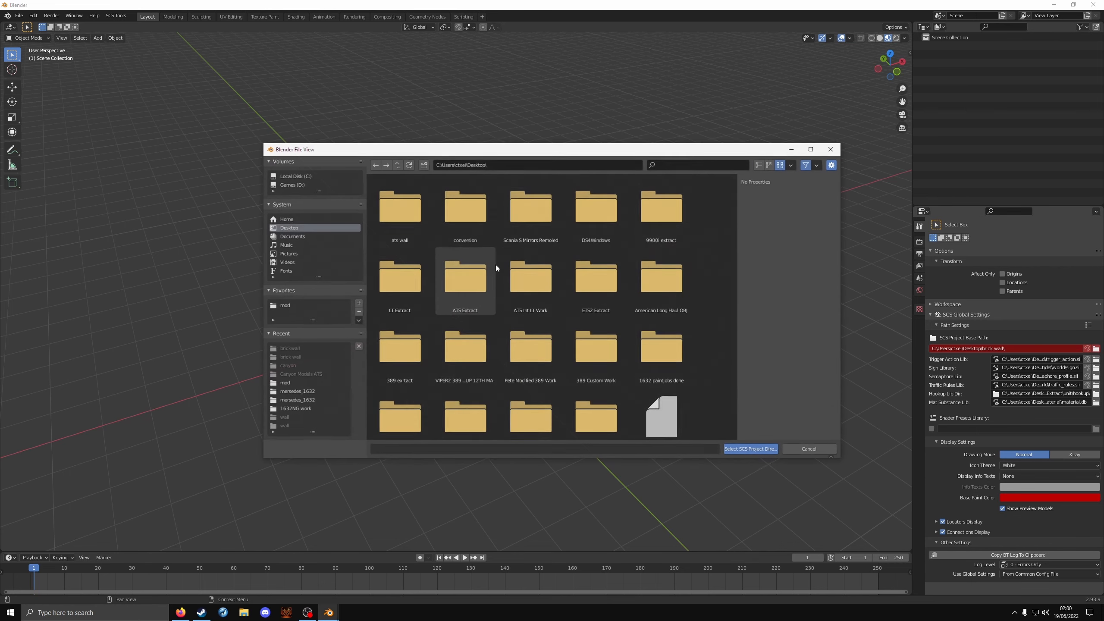
double_click(419, 216)
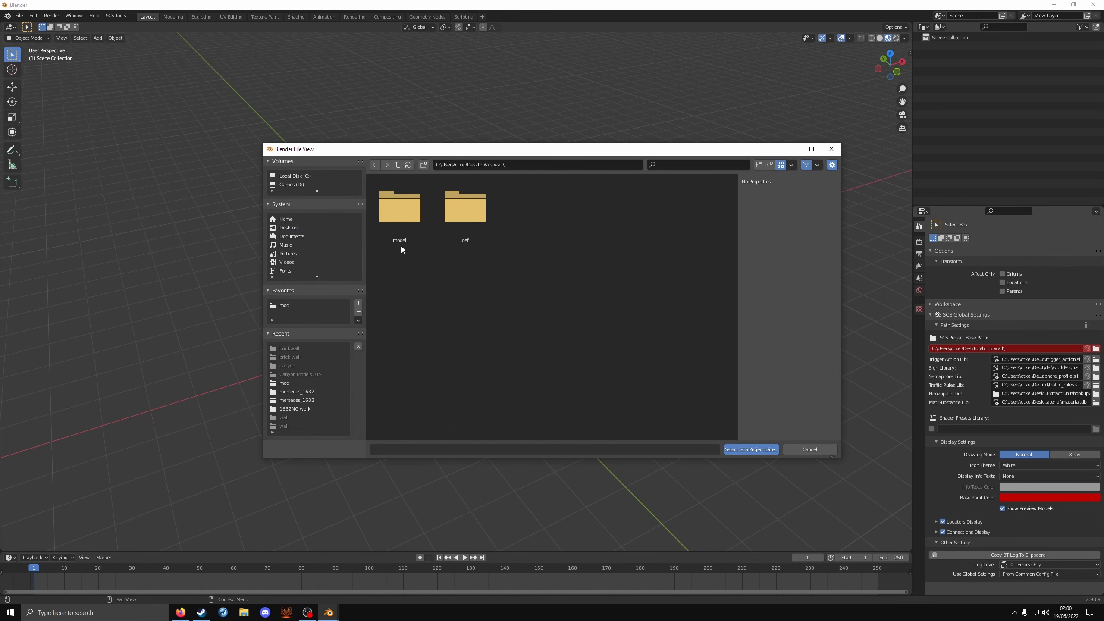
left_click(743, 453)
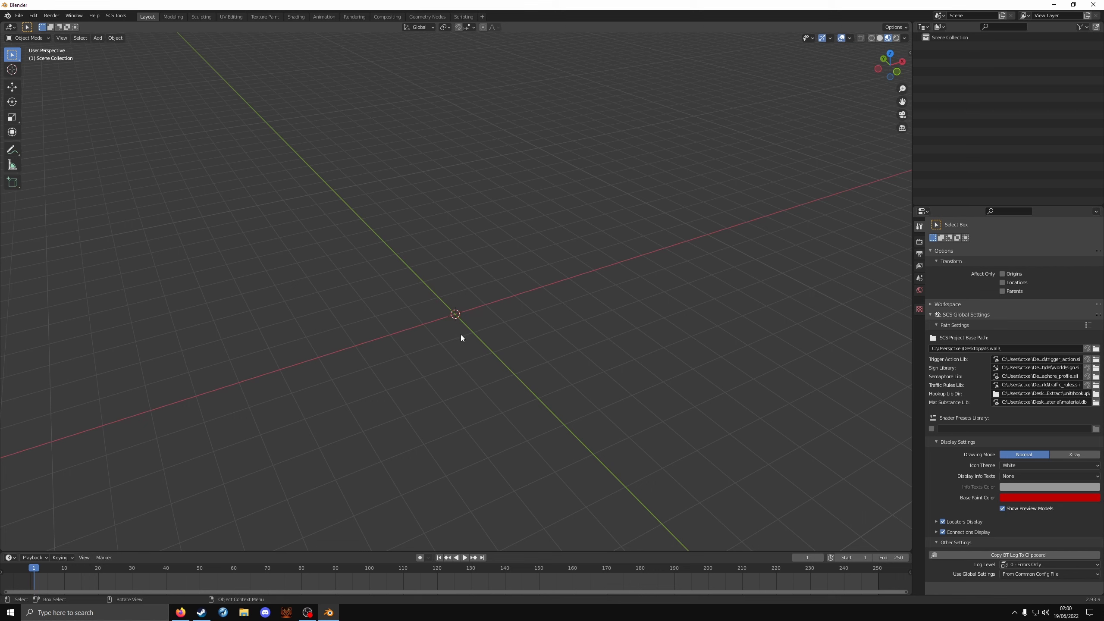
Add a cube mesh to the empty scene at the world origin.
key("shift+a")
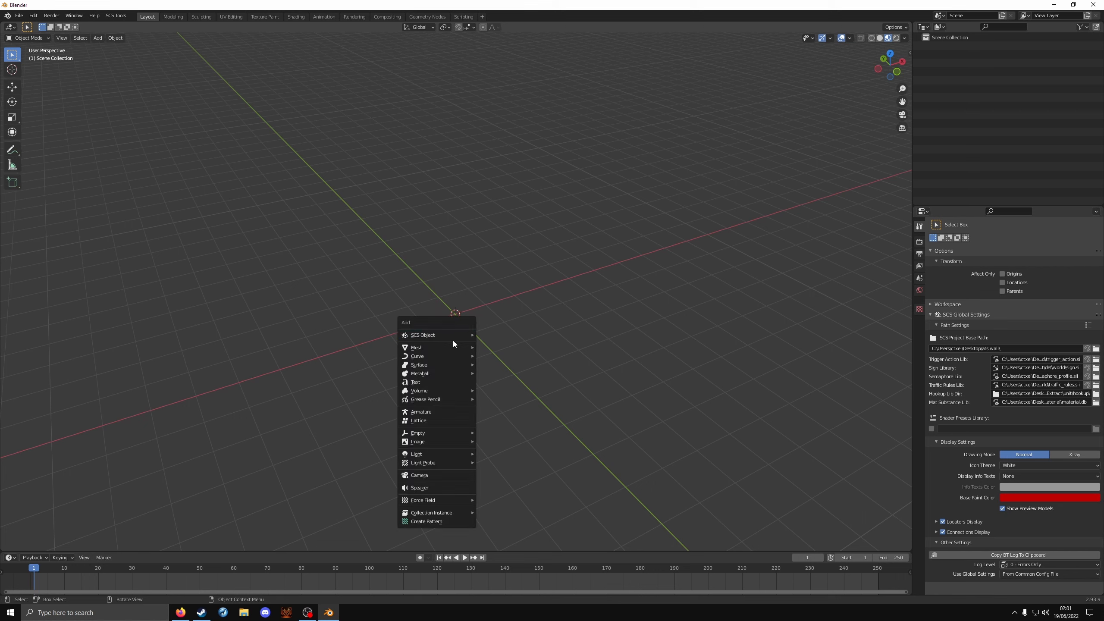
mouse_move(447, 346)
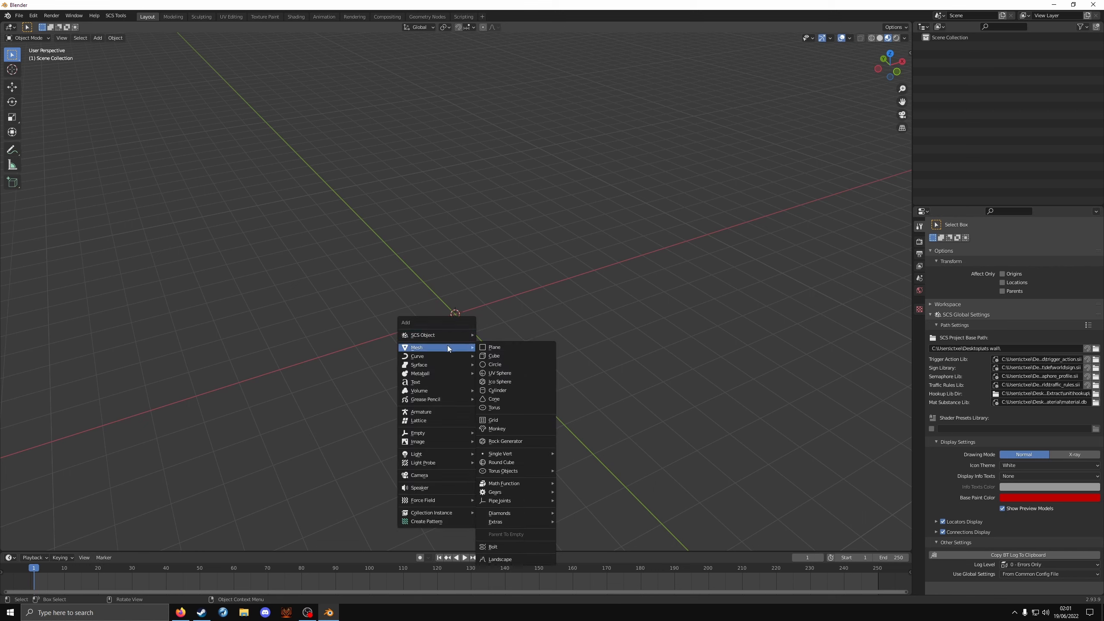
left_click(519, 355)
scroll(496, 330, "up", 4)
middle_click_drag(487, 331, 480, 326)
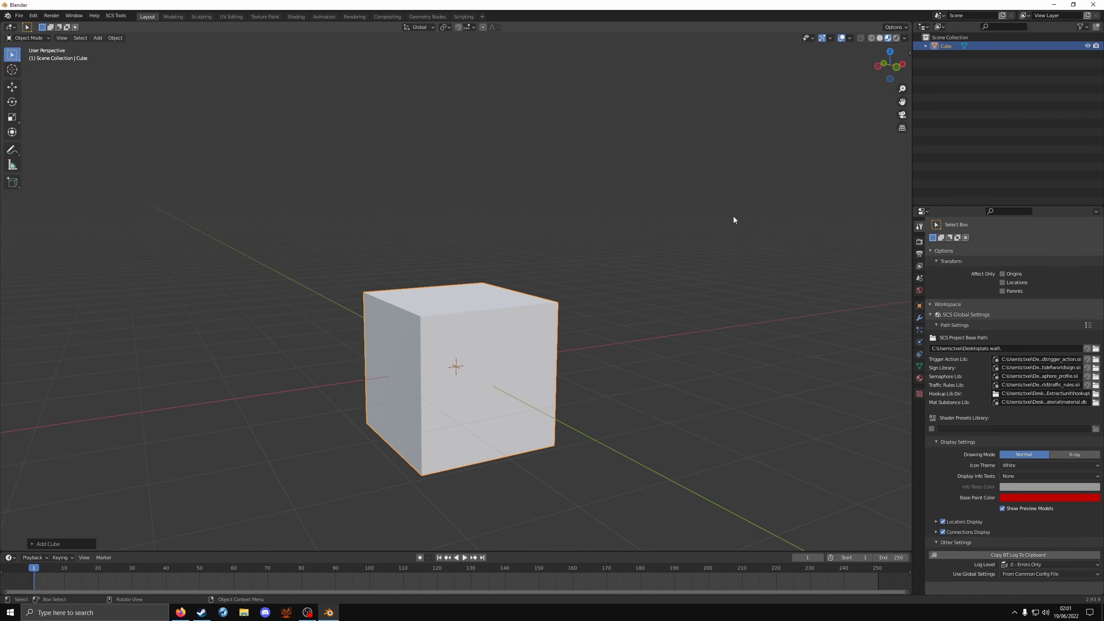
Display the cube's transform values and set its Z location to 1 m.
key("n")
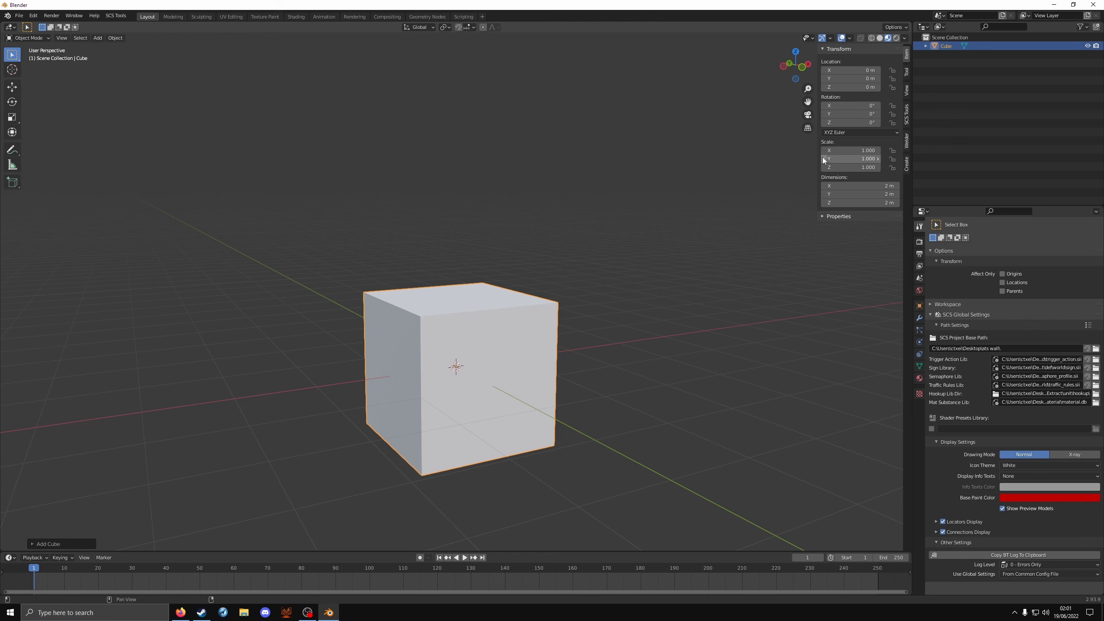
middle_click_drag(506, 270, 425, 351)
scroll(421, 356, "down", 2)
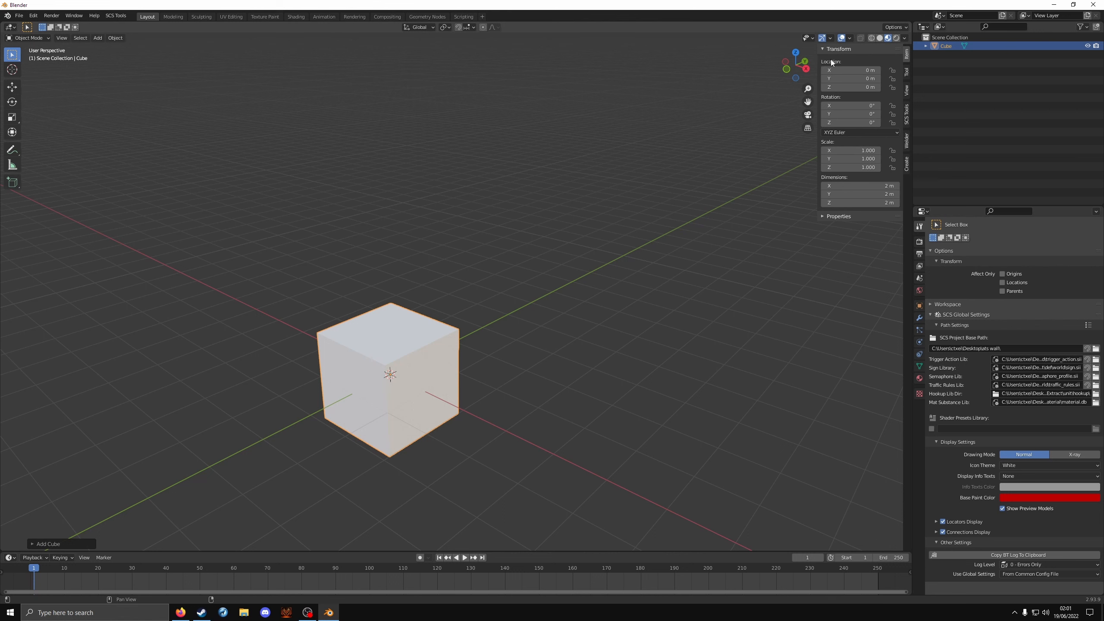
left_click(861, 90)
type("1")
key("Return")
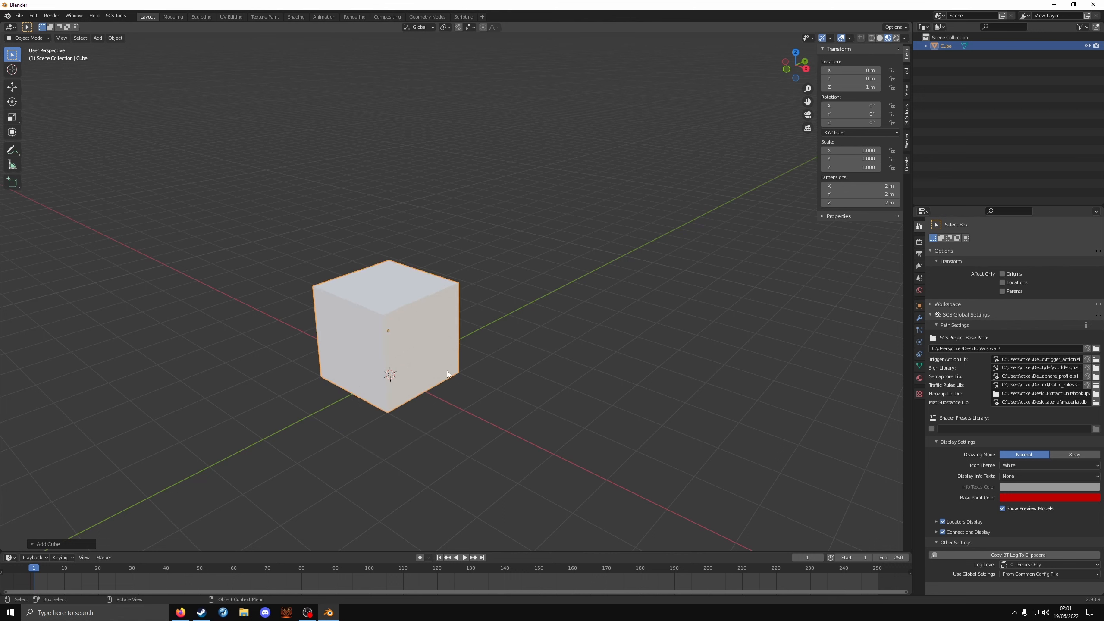
Set the cube's Y location to 1 m and check its placement from the right side and in perspective.
left_click(857, 78)
type("1")
key("Return")
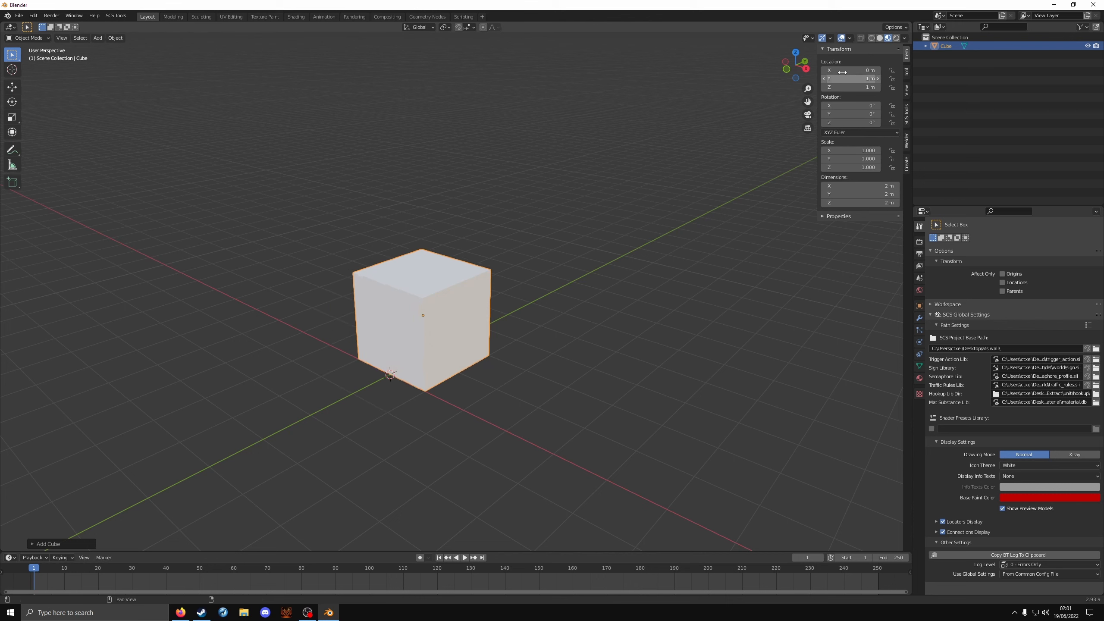
left_click(805, 69)
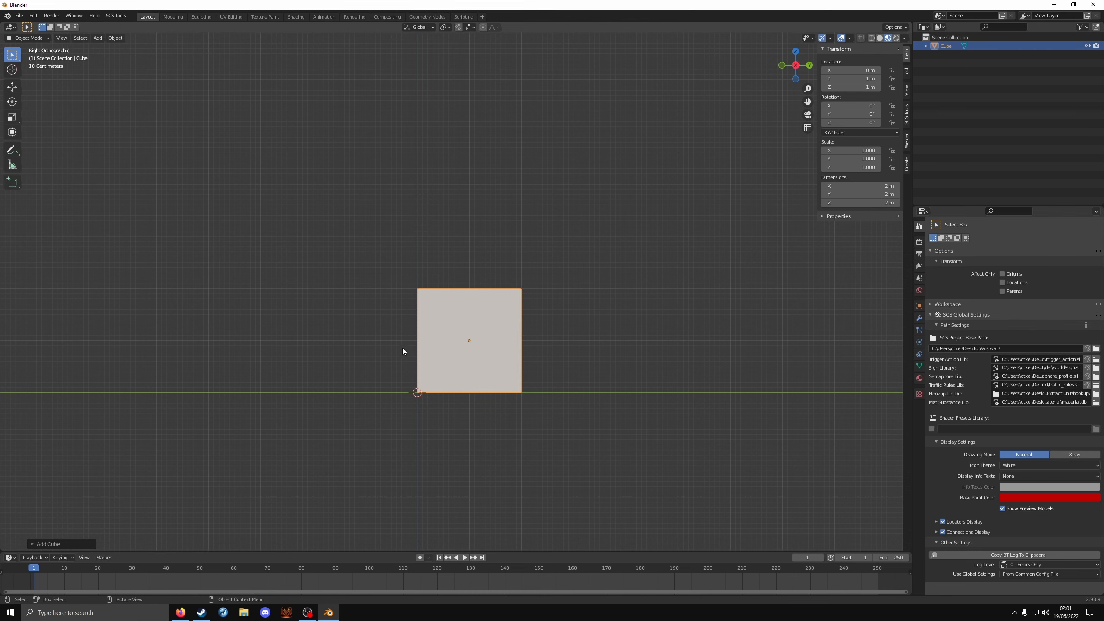
middle_click_drag(427, 308, 482, 326)
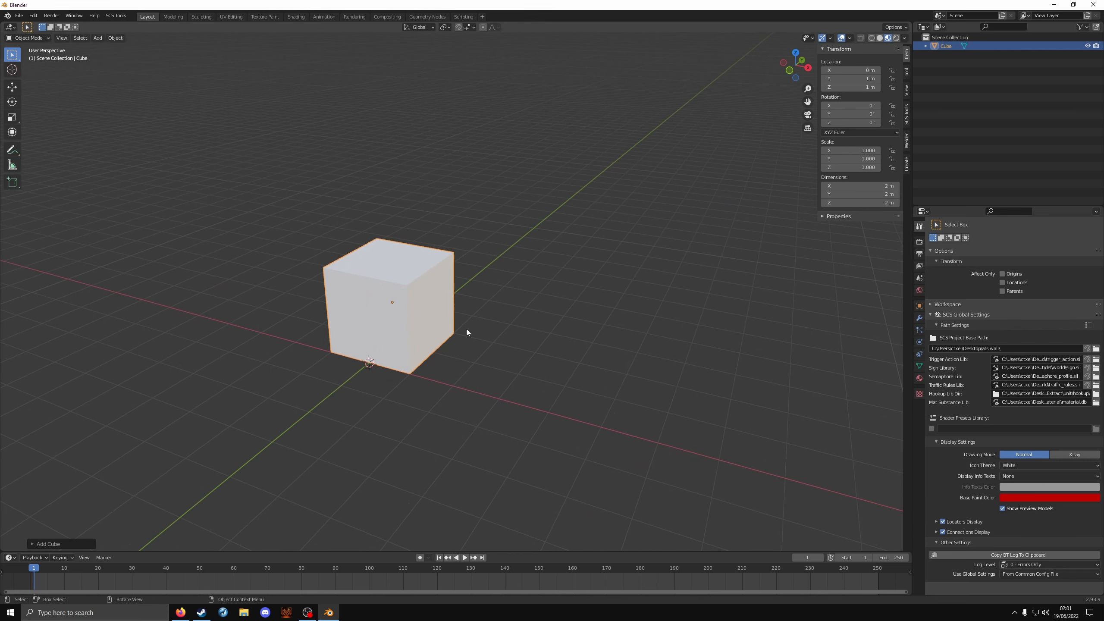
scroll(388, 412, "down", 3)
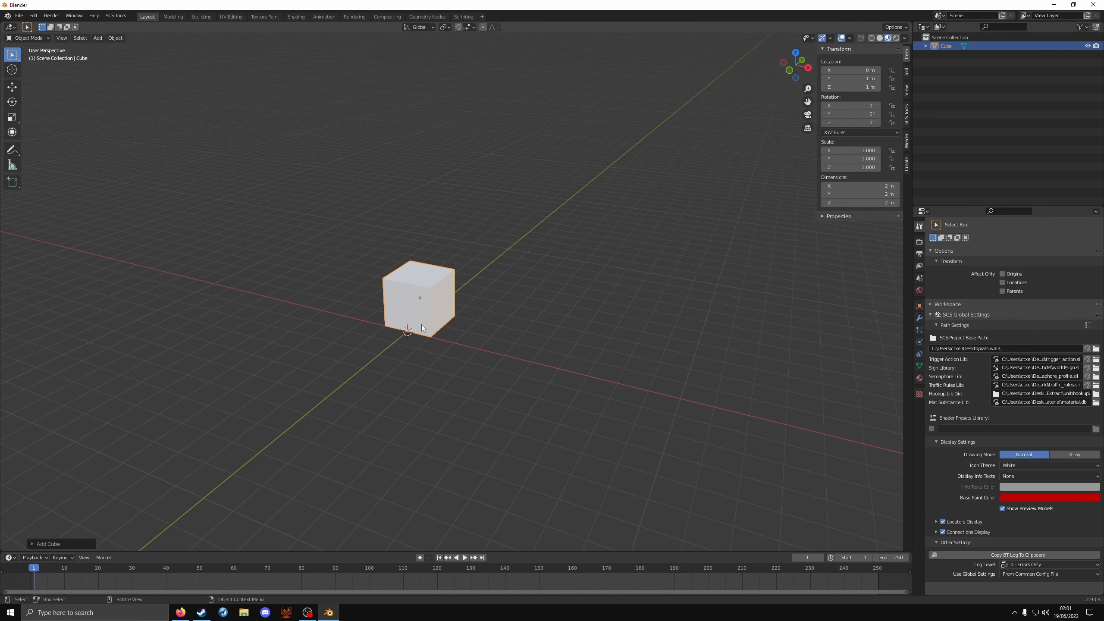
Set the cube's Y dimension to 4 m to stretch it into a longer block.
scroll(455, 302, "up", 4)
middle_click_drag(430, 305, 445, 369, "shift")
scroll(445, 369, "up", 2)
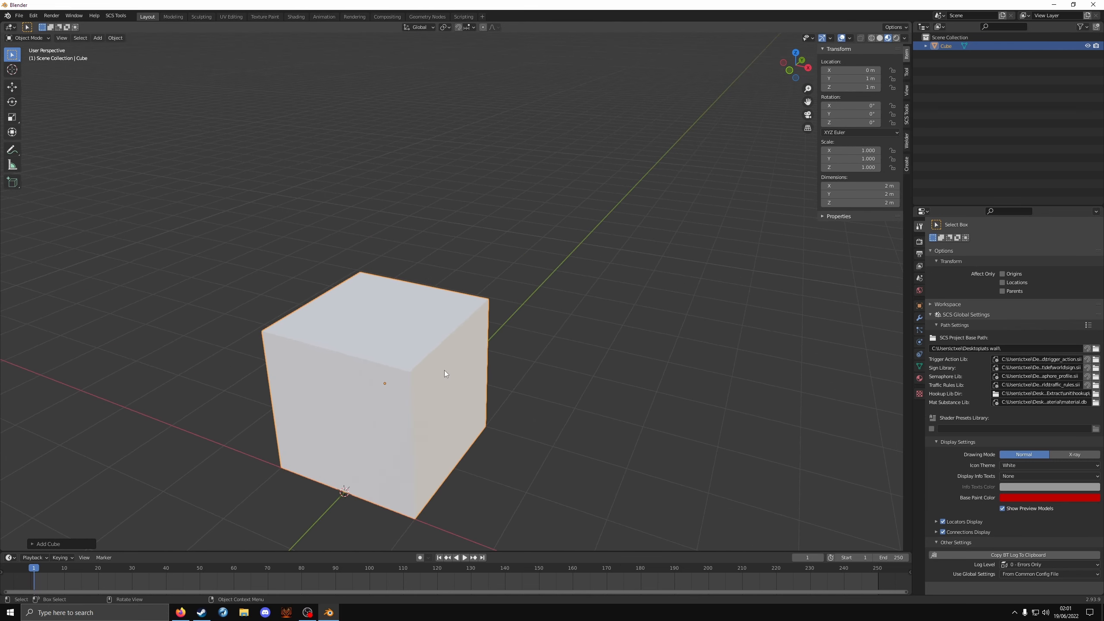
left_click(856, 195)
type("4")
key("Return")
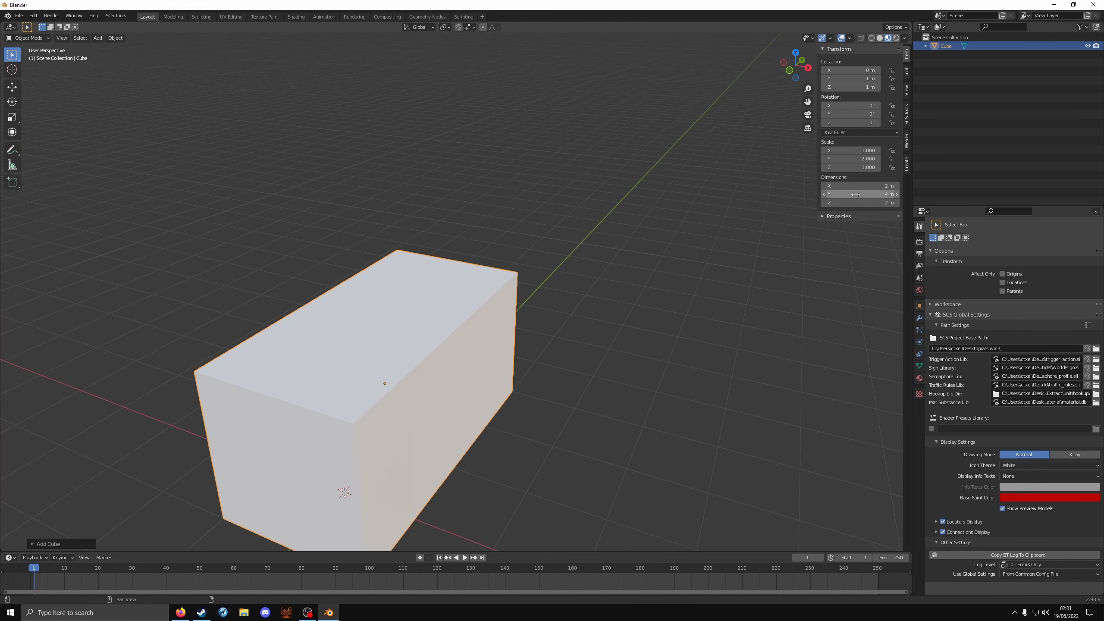
scroll(497, 430, "down", 3)
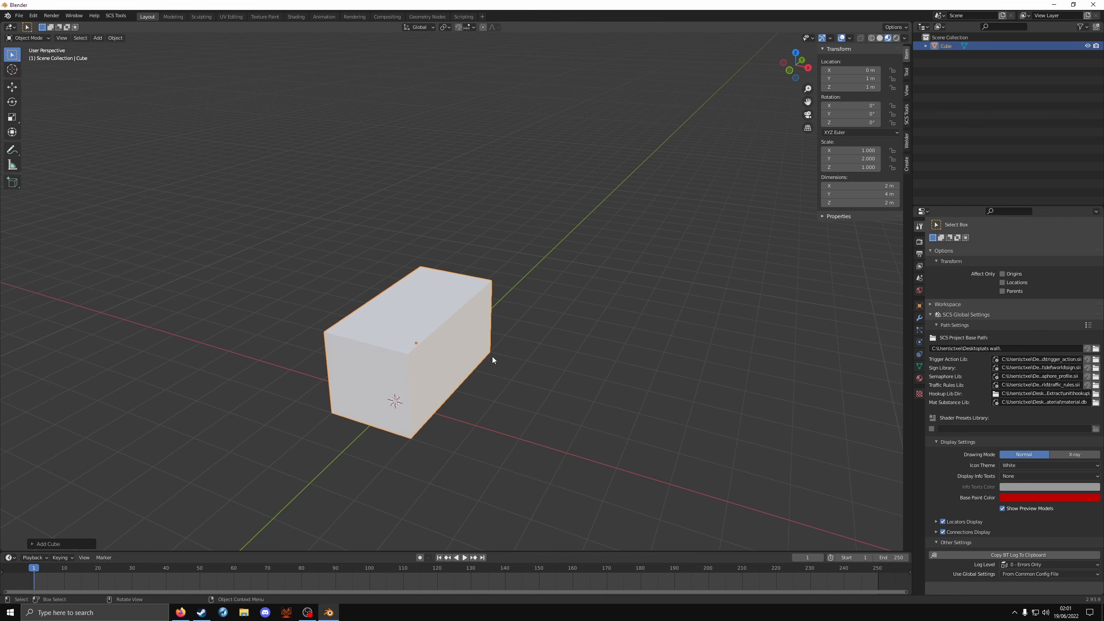
scroll(449, 400, "up", 3)
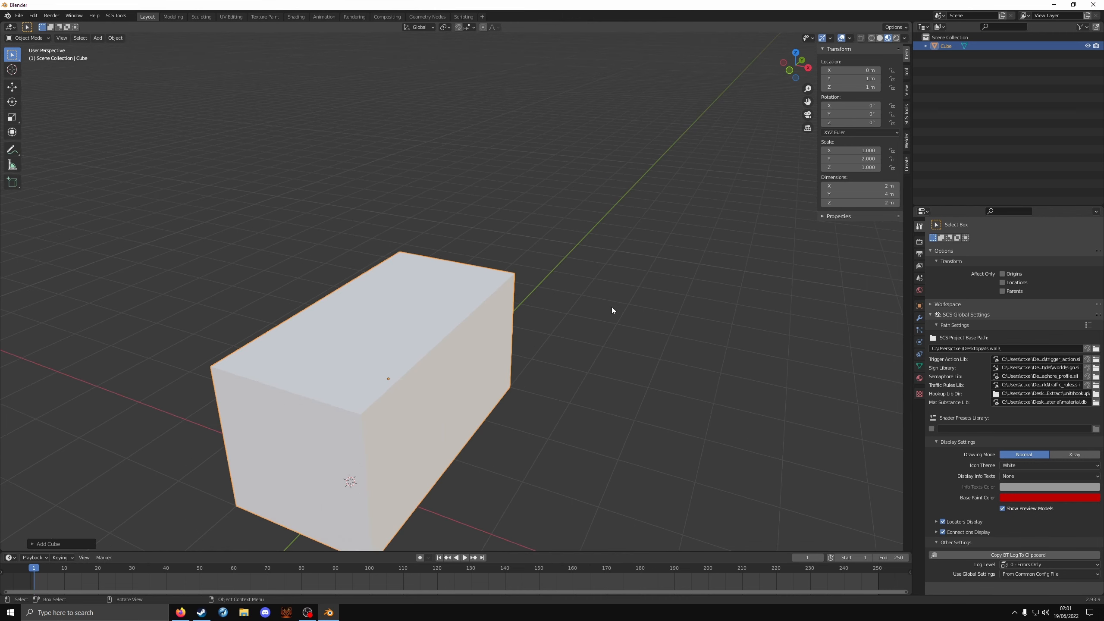
scroll(437, 369, "down", 2)
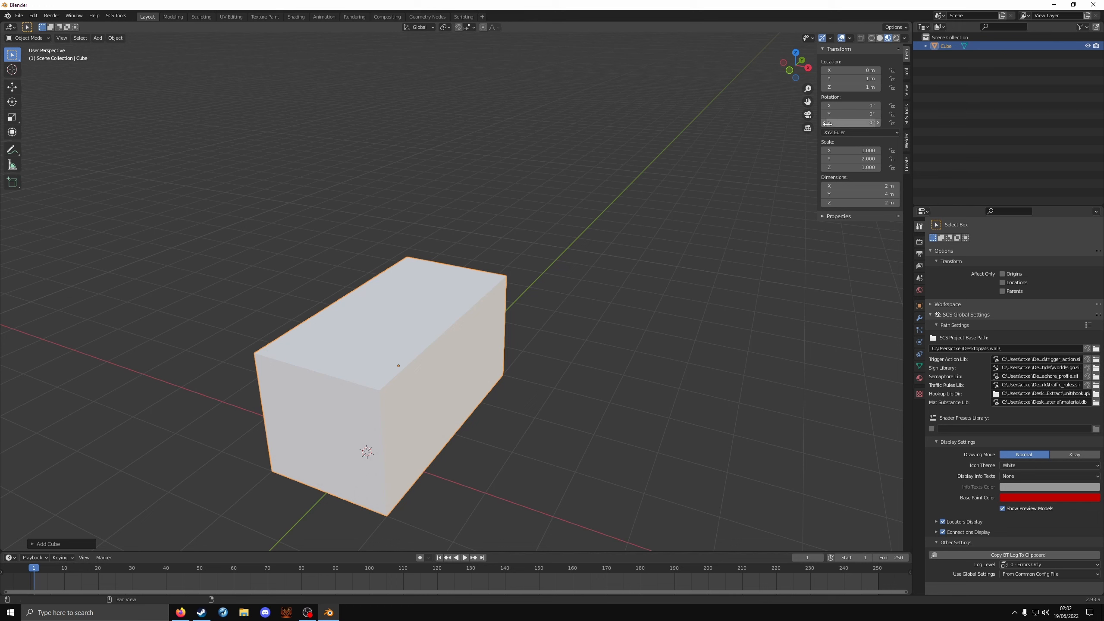
Set the block's Y location to 2 m so that its end face sits on the world origin.
left_click(866, 79)
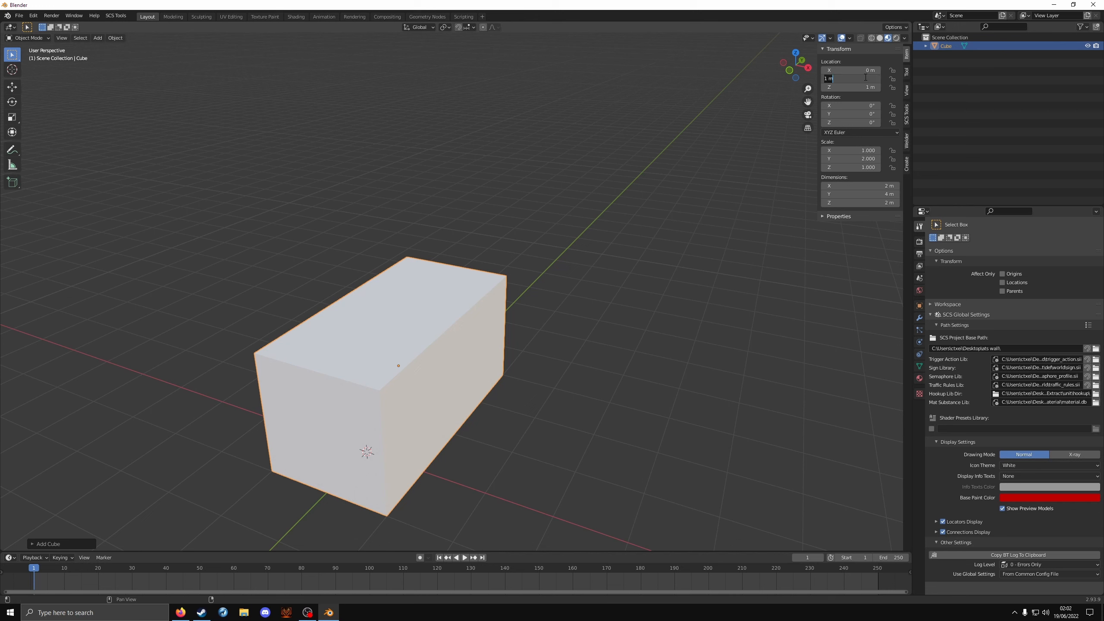
type("2")
key("Return")
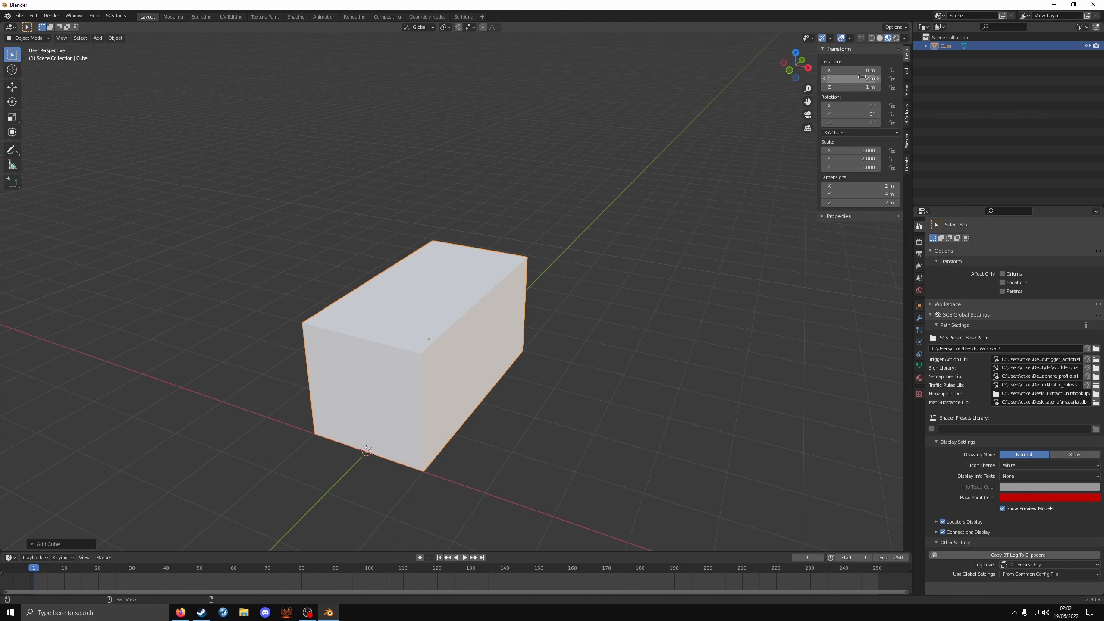
middle_click_drag(489, 365, 386, 340)
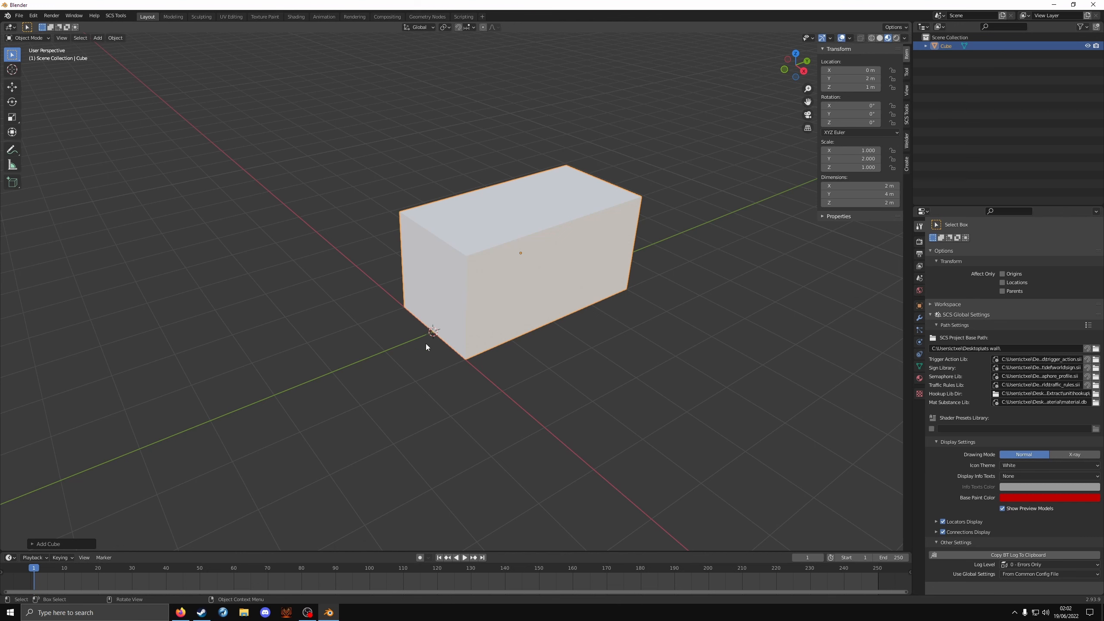
Set the block's Y location to 1 m and back to 2 m to compare its placement against the origin.
left_click(866, 78)
type("1")
key("Return")
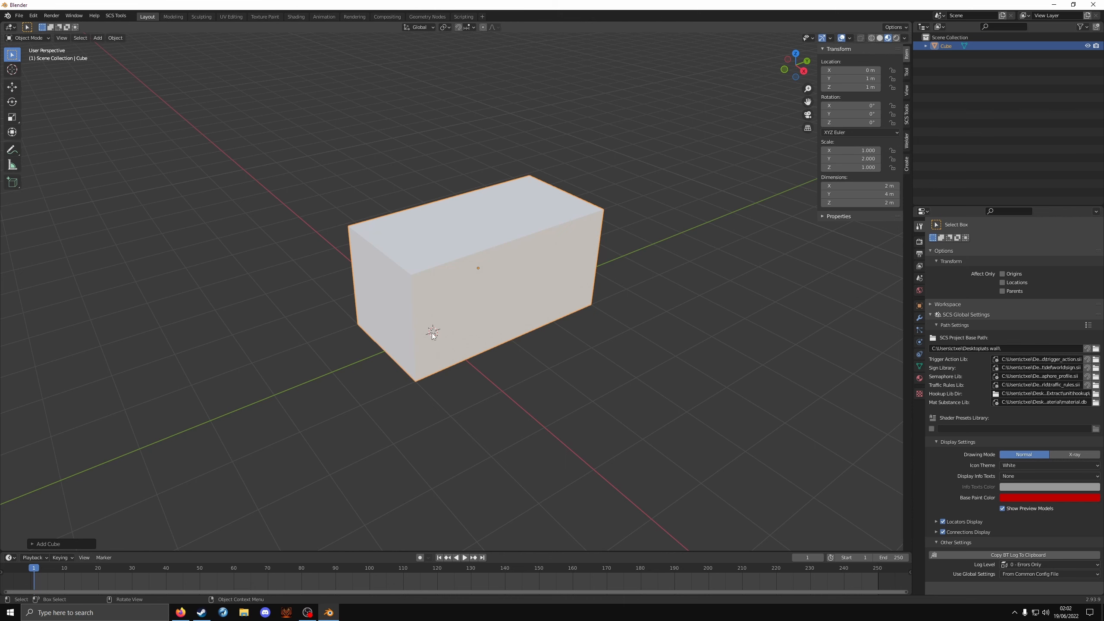
left_click(869, 82)
type("2")
key("Return")
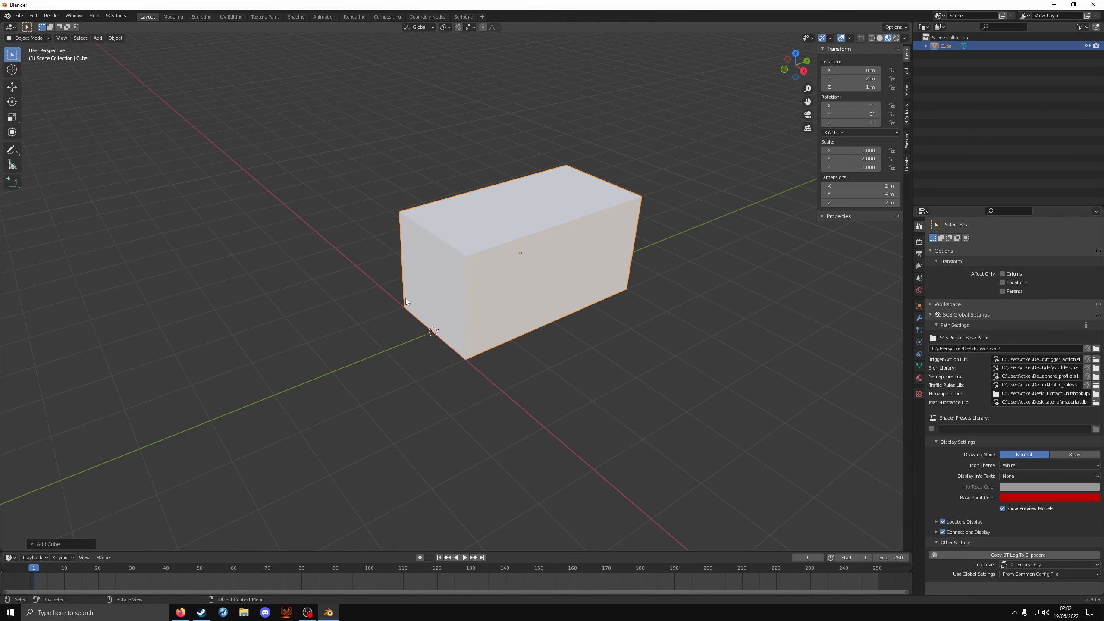
Set the block's X dimension to 0.2 m to make a thin wall, and apply the object's scale.
middle_click_drag(434, 322, 483, 300)
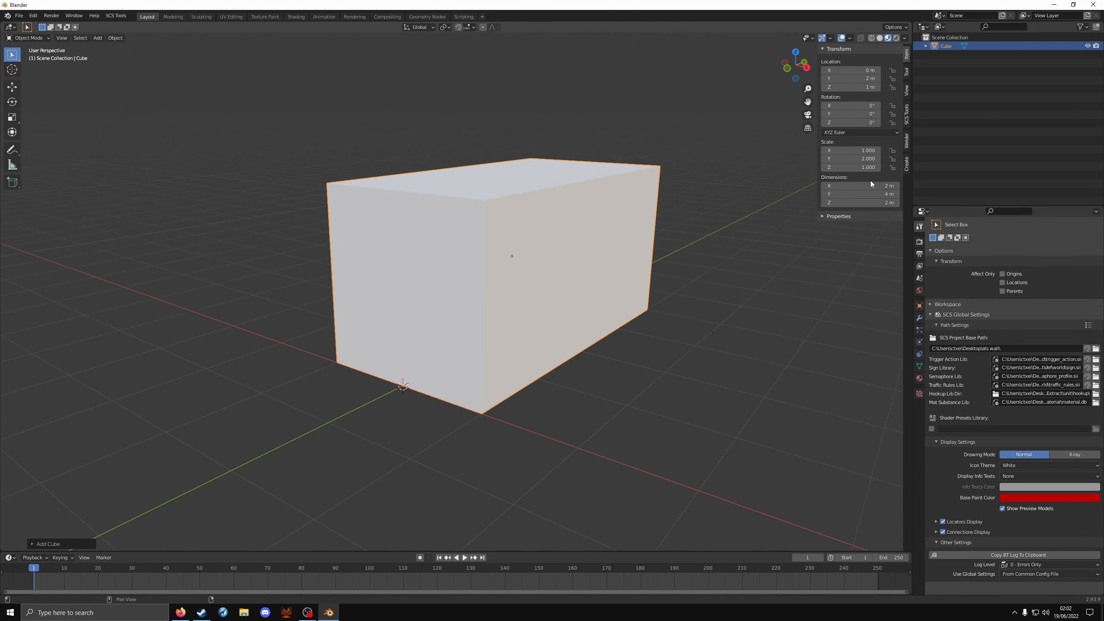
middle_click_drag(717, 208, 725, 221)
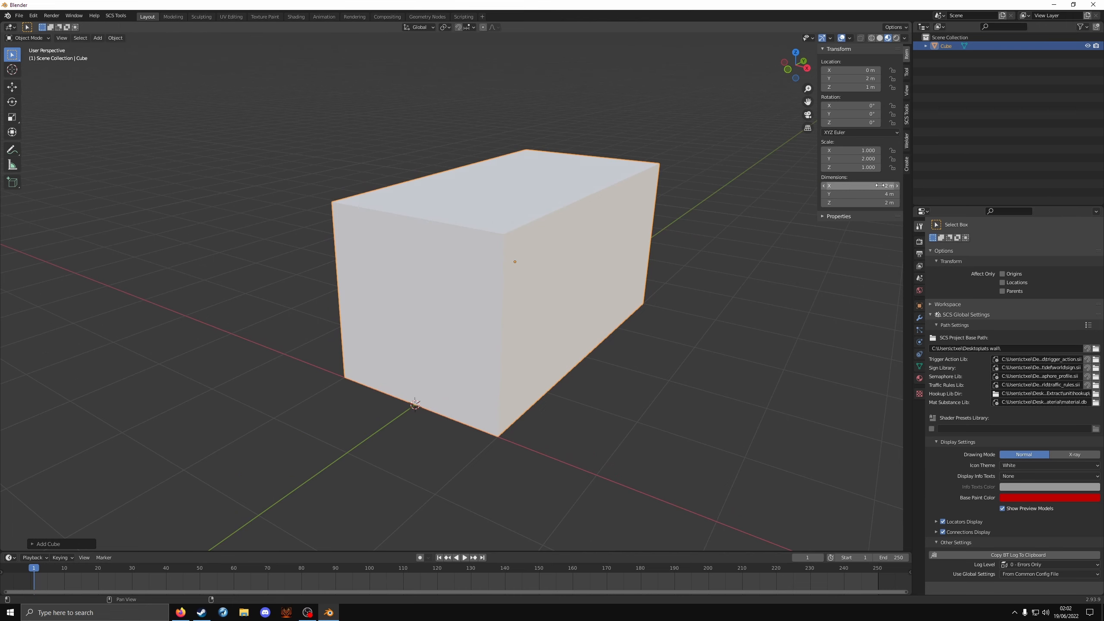
left_click(879, 186)
type("0.2")
key("Return")
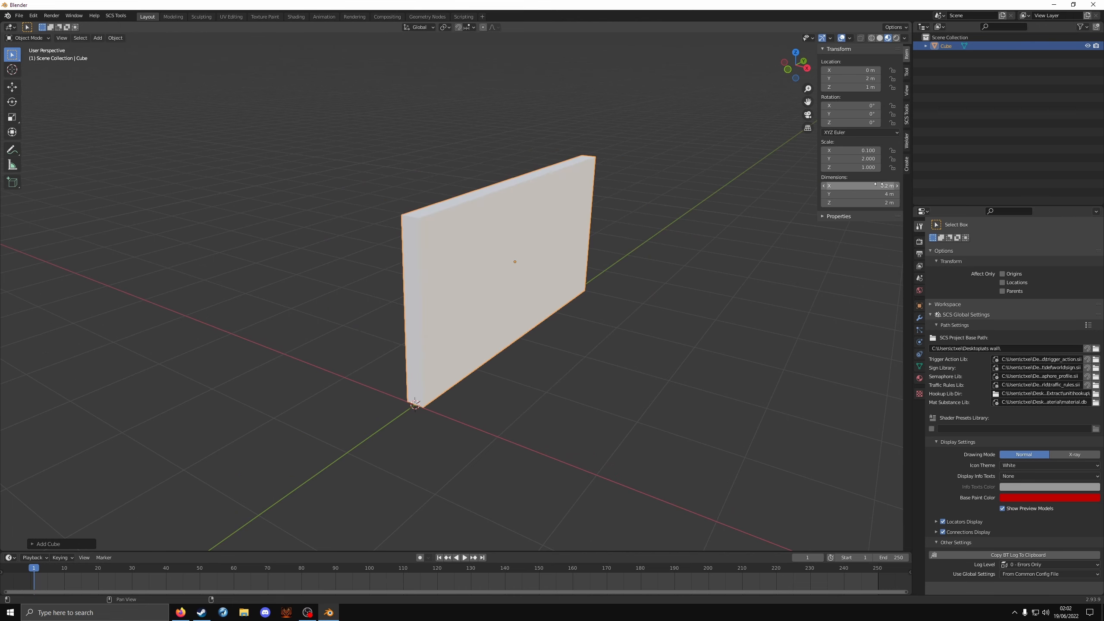
scroll(426, 297, "up", 4)
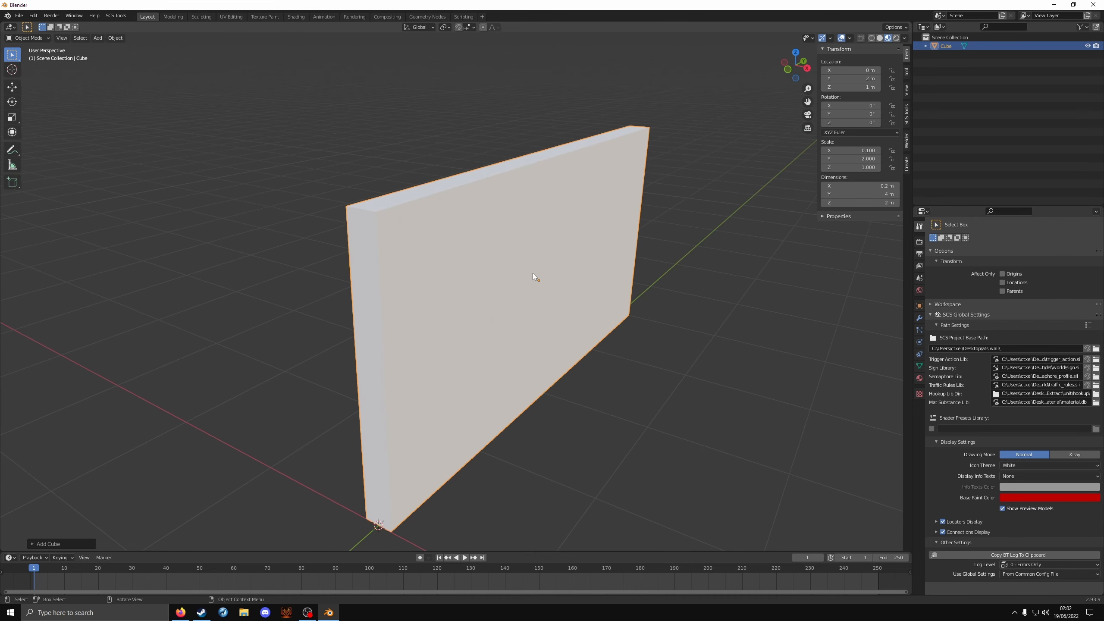
key("ctrl+a")
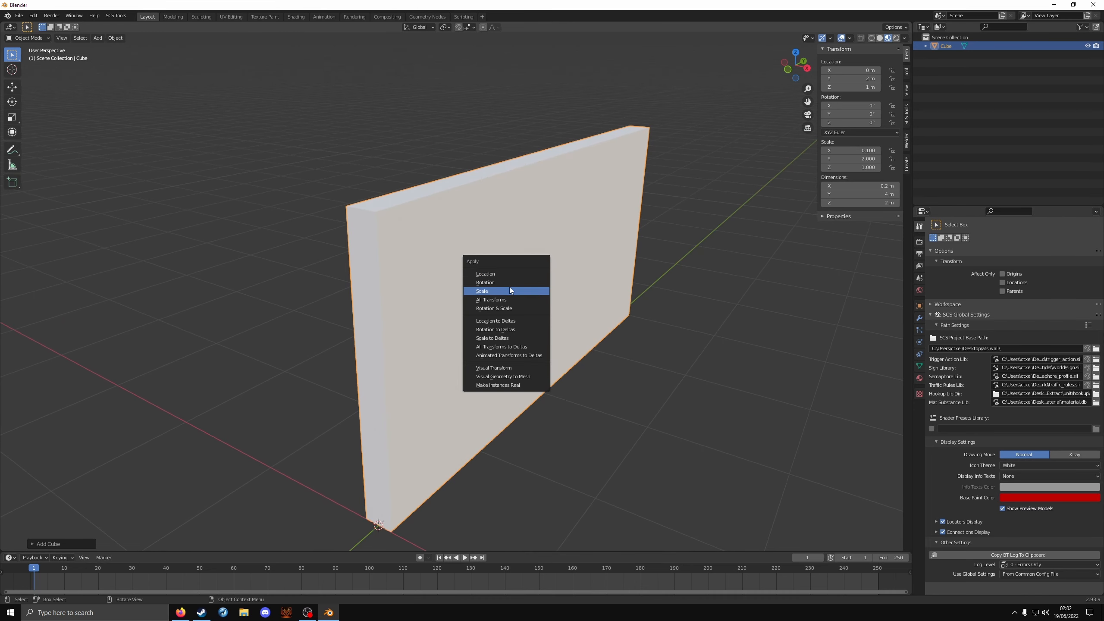
left_click(509, 289)
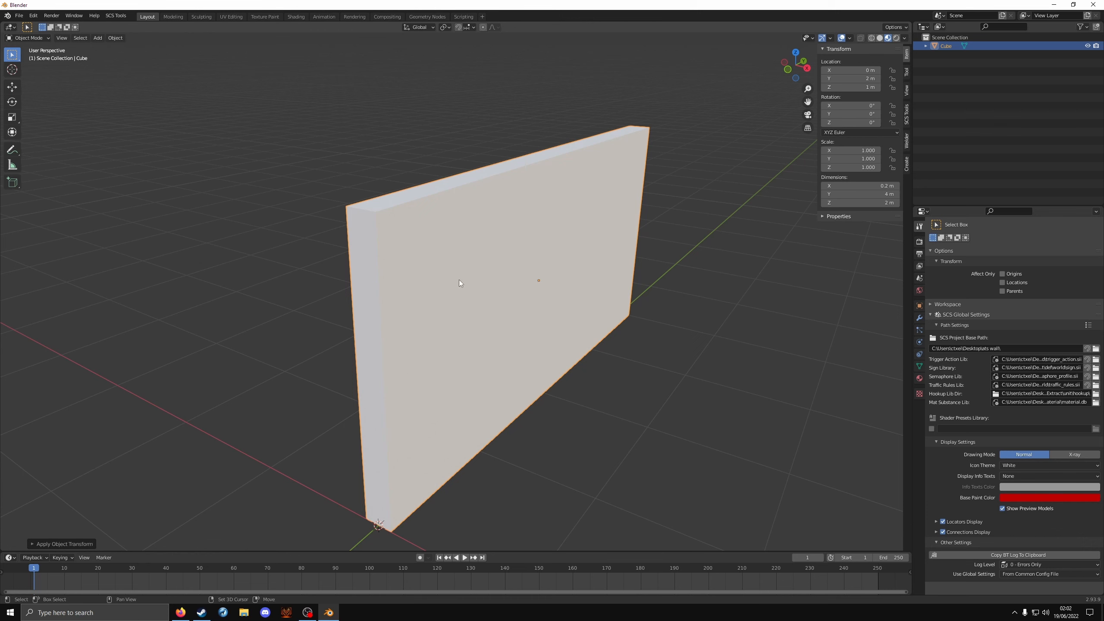
Add an SCS root object for the selected wall and rename it brickwall.
key("shift+a")
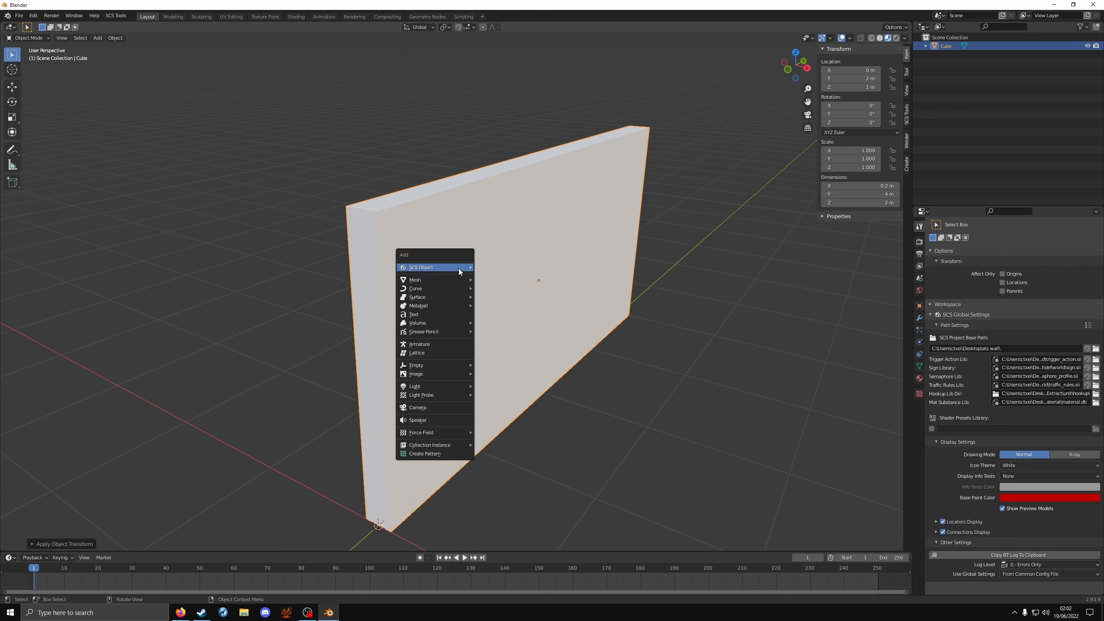
mouse_move(459, 268)
left_click(500, 267)
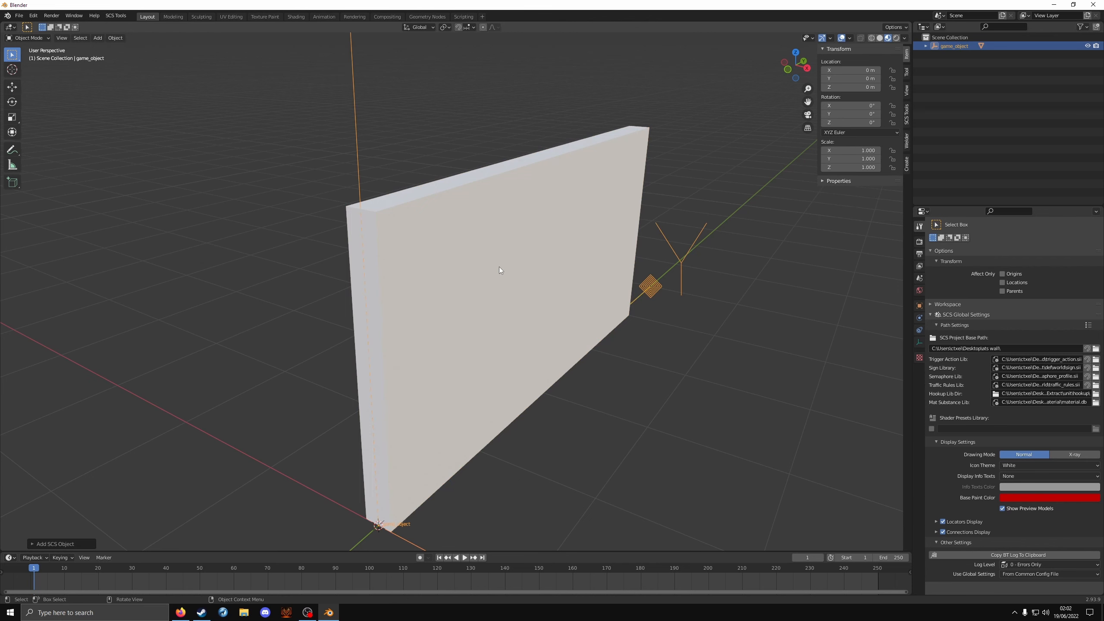
double_click(962, 47)
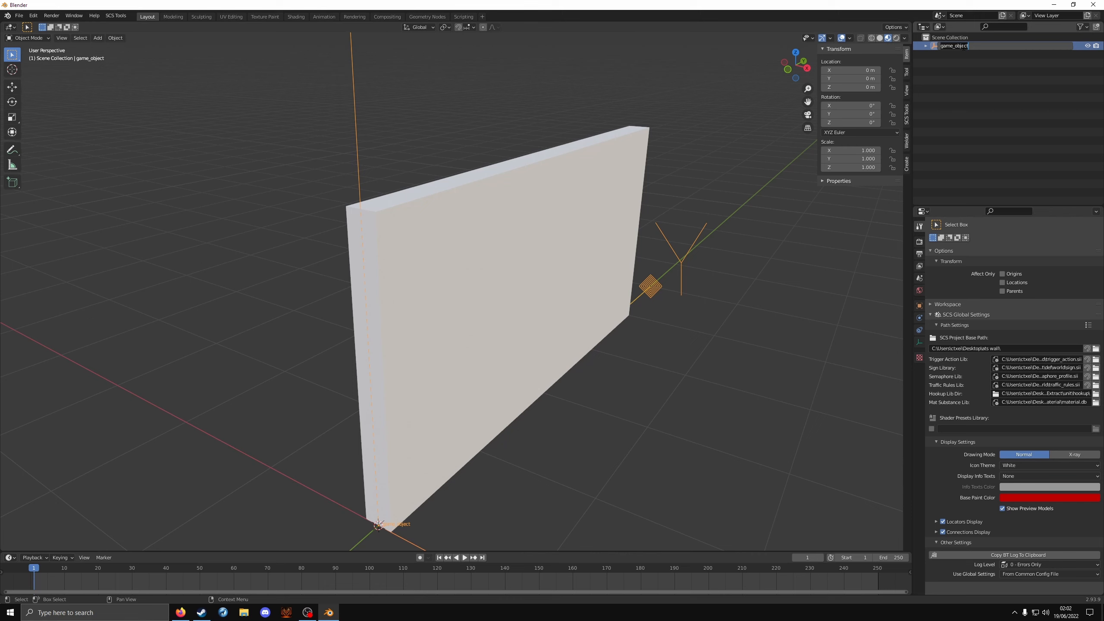
type("brickwall")
key("Return")
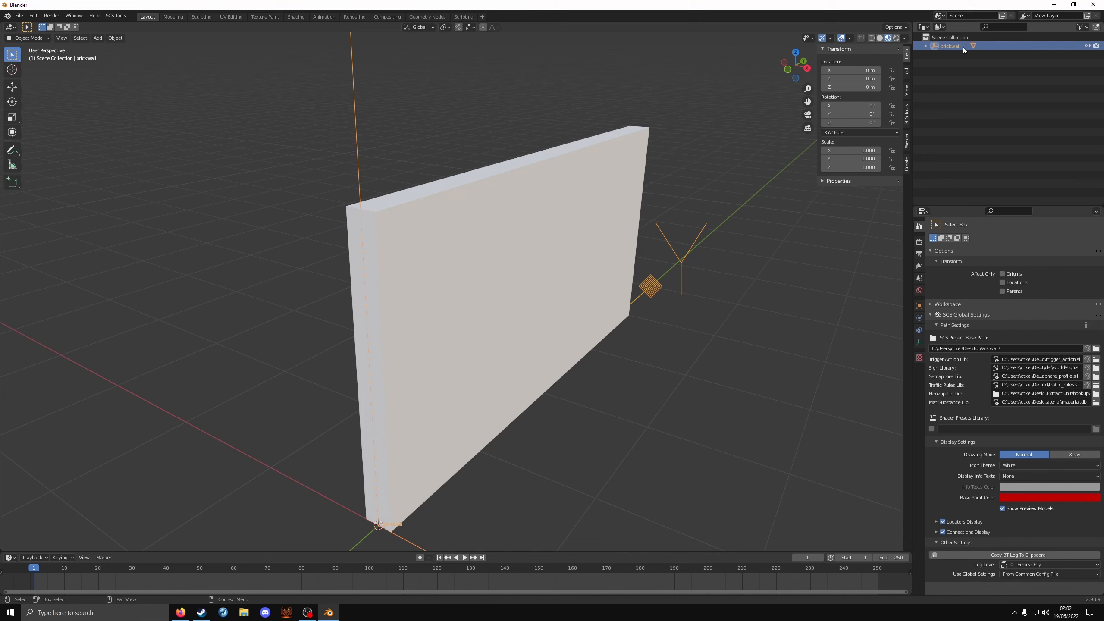
double_click(962, 46)
key("Return")
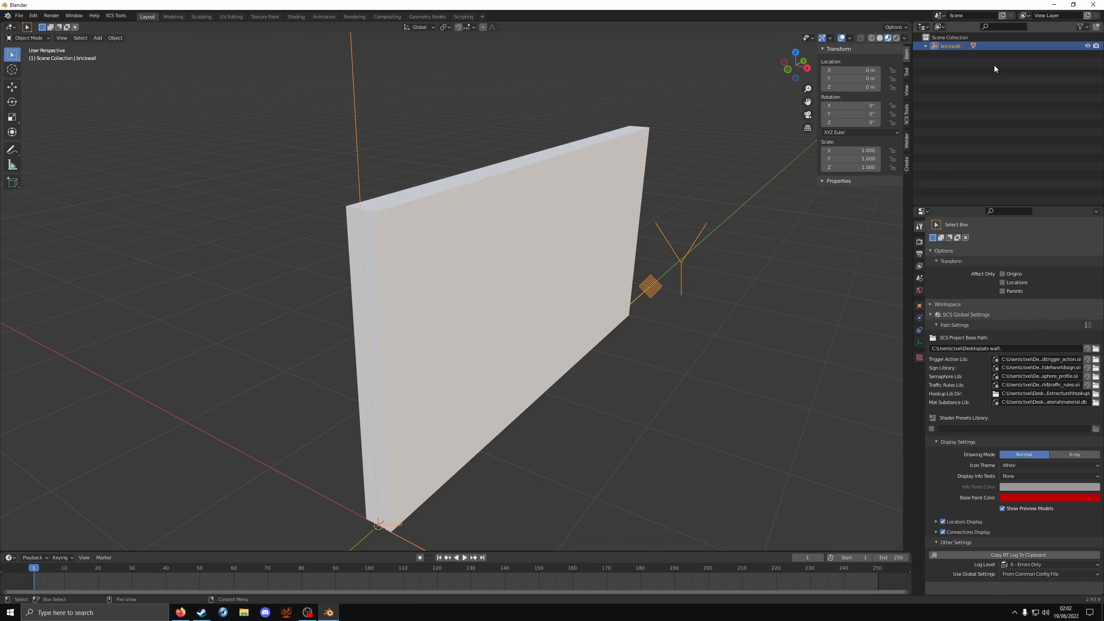
Expand the brickwall hierarchy, check the child Cube, and reselect brickwall.
left_click(925, 46)
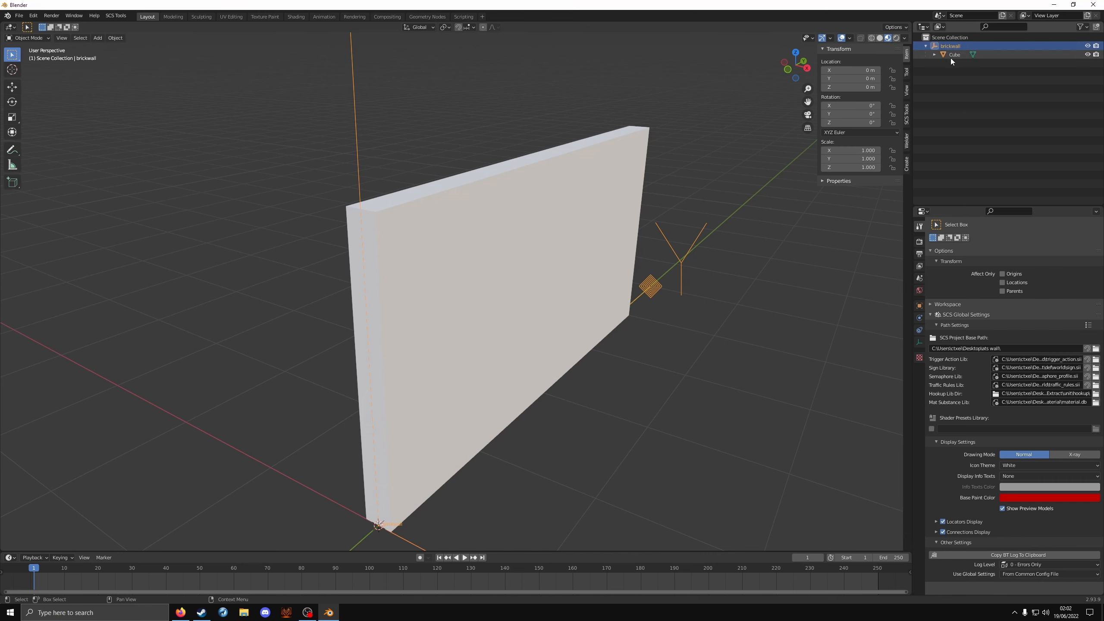
left_click(952, 55)
left_click(950, 46)
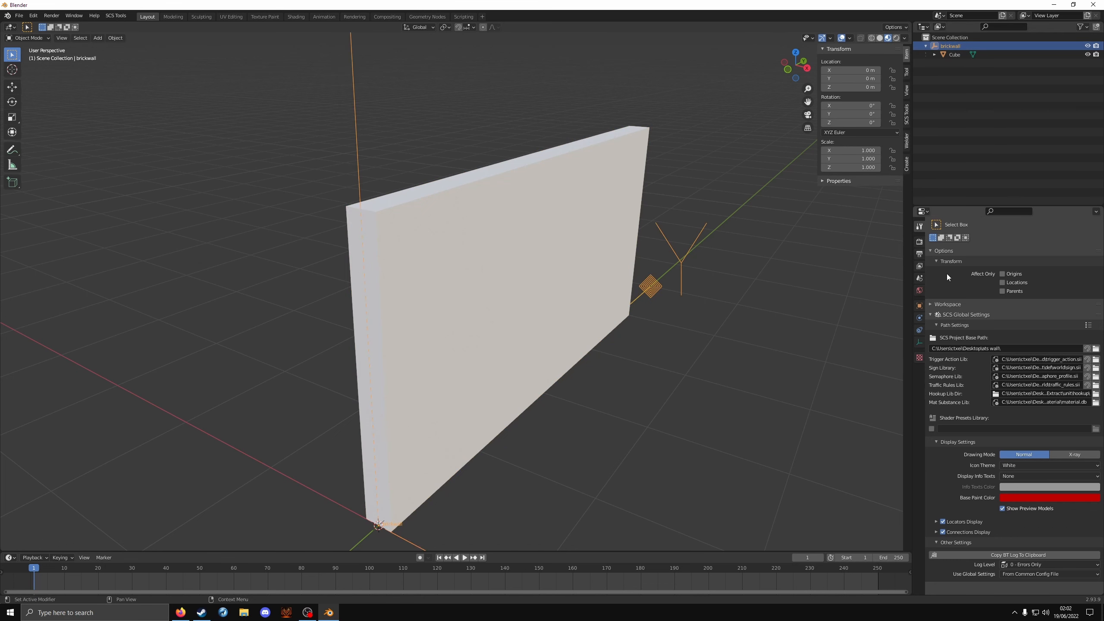
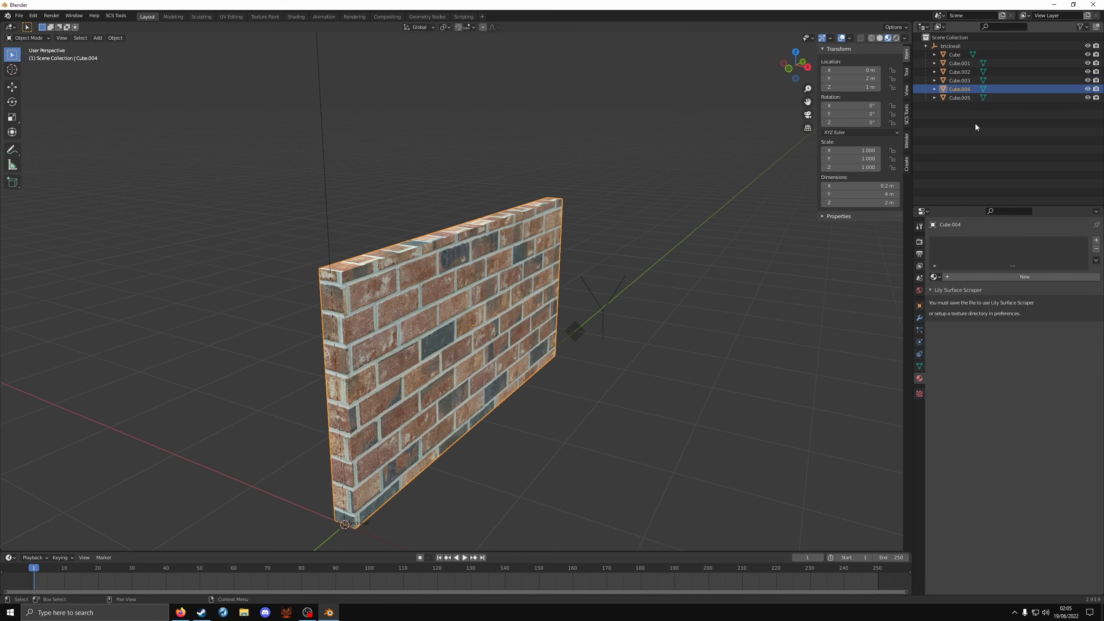
Assign the existing wall material to Cube.004 and unwrap its whole mesh with Cube Projection.
left_click(934, 277)
left_click(942, 307)
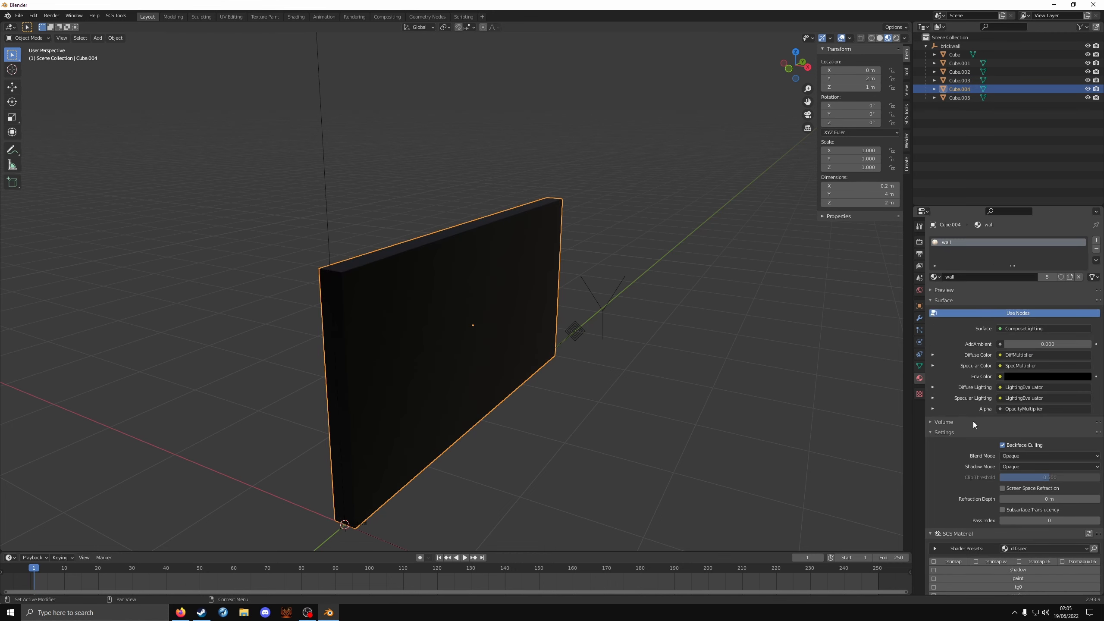
scroll(1012, 435, "down", 10)
key("Tab")
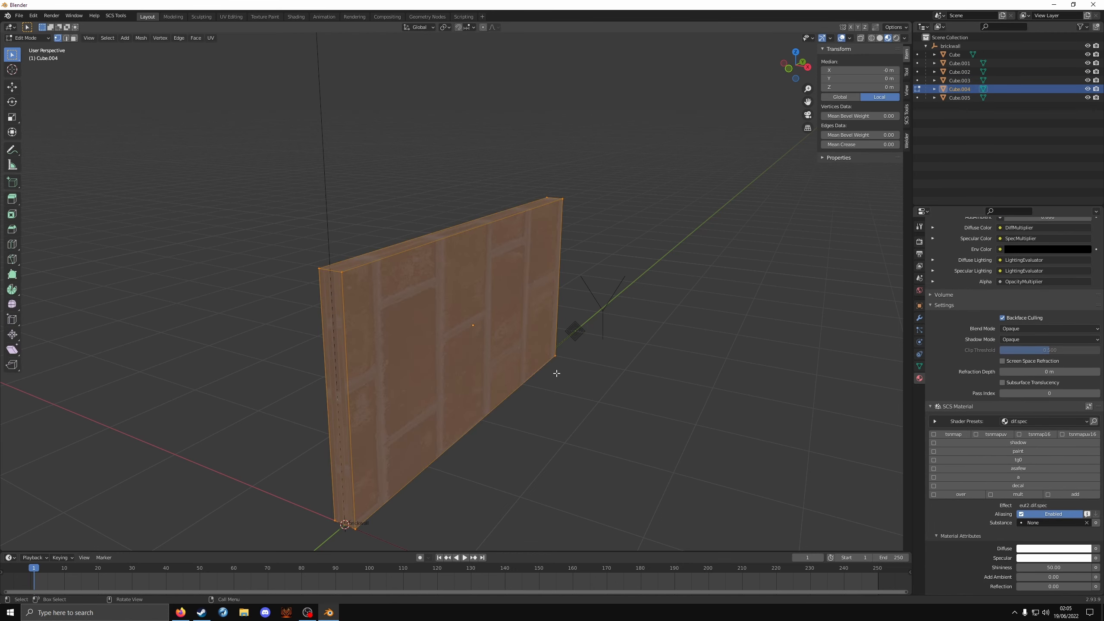
key("u")
left_click(556, 373)
key("Tab")
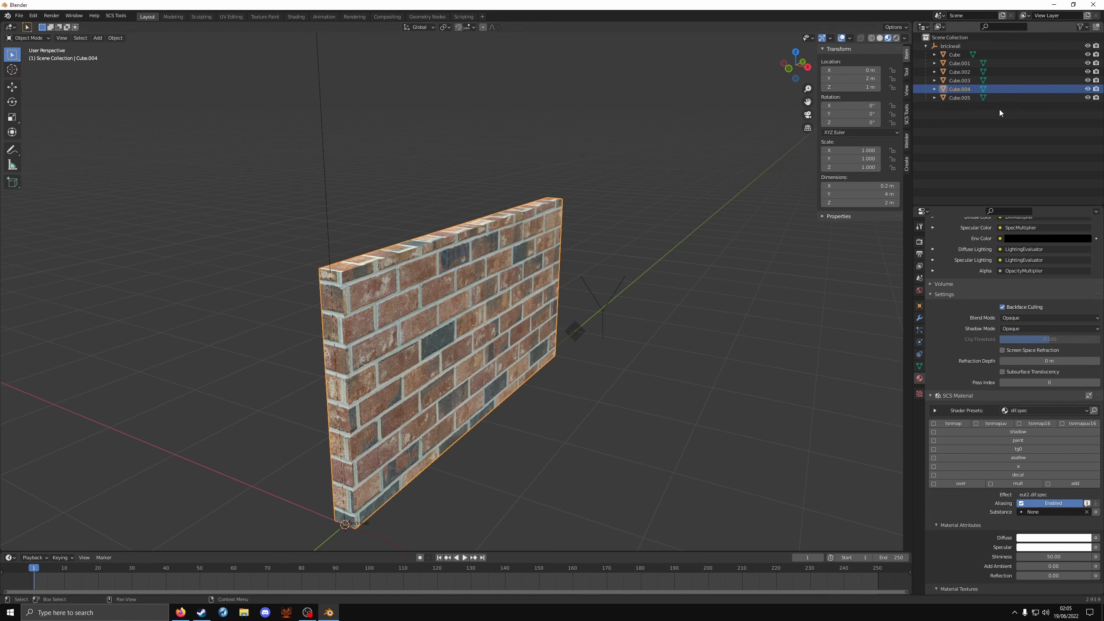
Assign the existing wall material to Cube.005 and unwrap its whole mesh with Cube Projection.
left_click(969, 98)
left_click(934, 276)
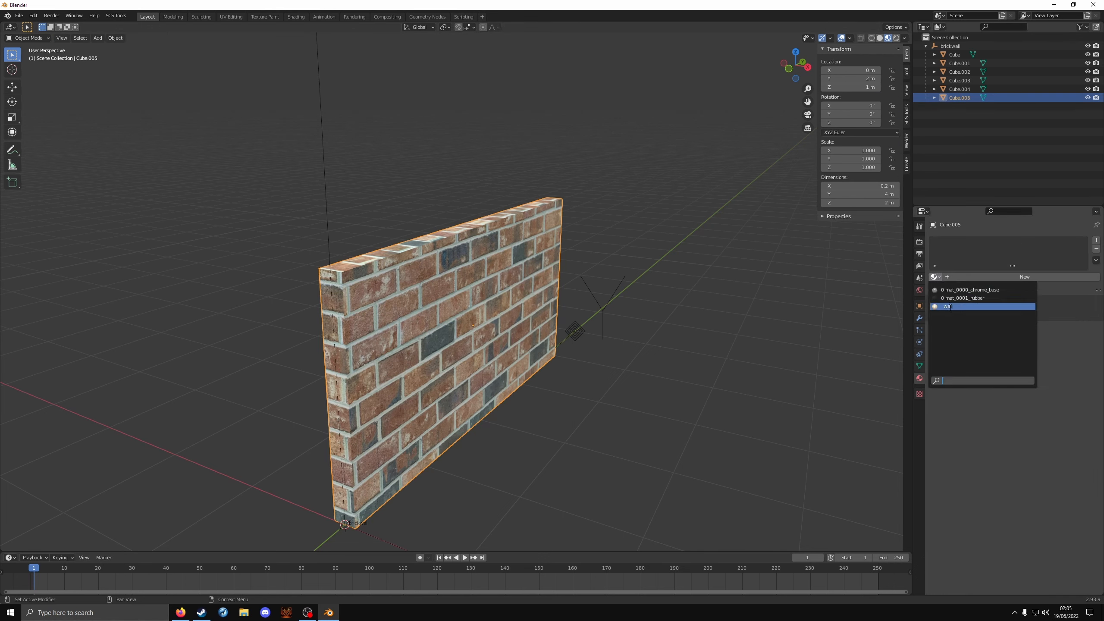
left_click(950, 306)
scroll(993, 486, "down", 10)
left_click(1003, 516)
key("Tab")
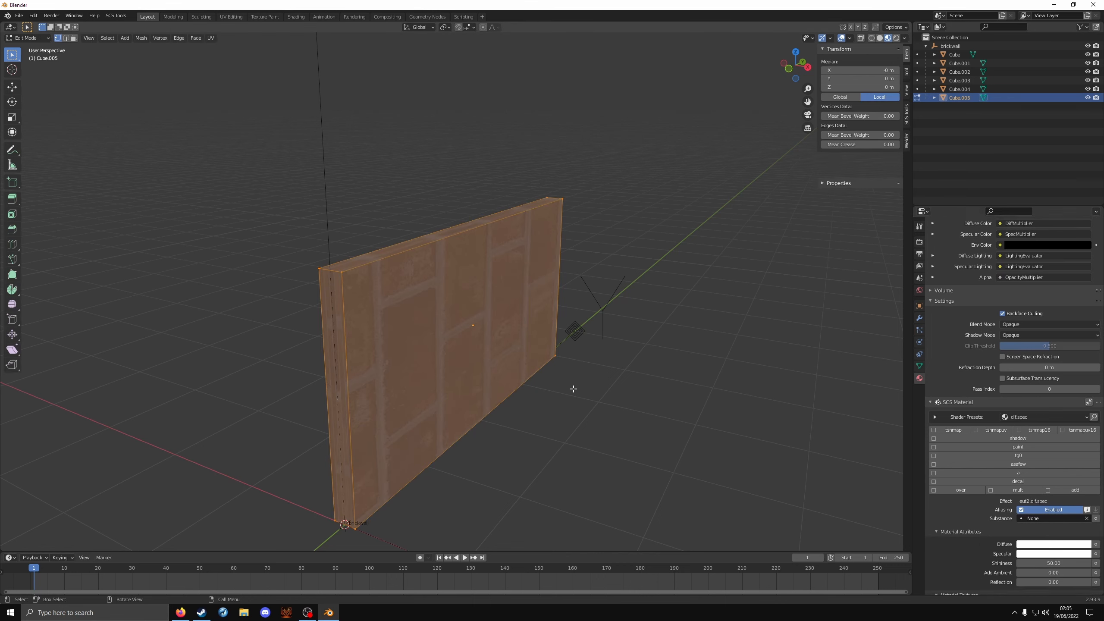
key("u")
left_click(572, 389)
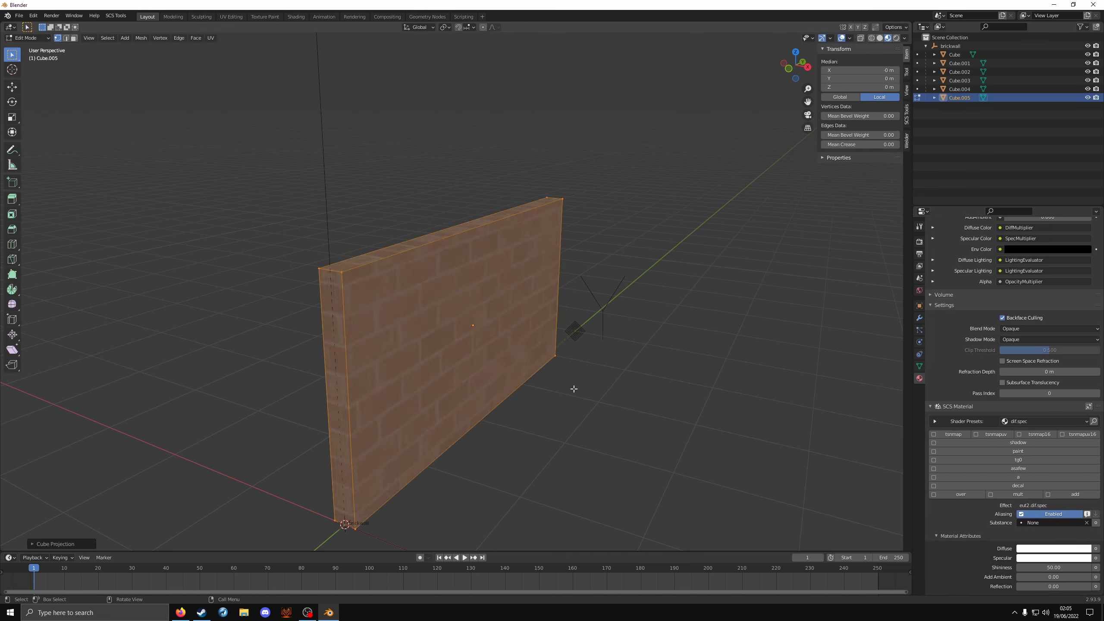
key("Tab")
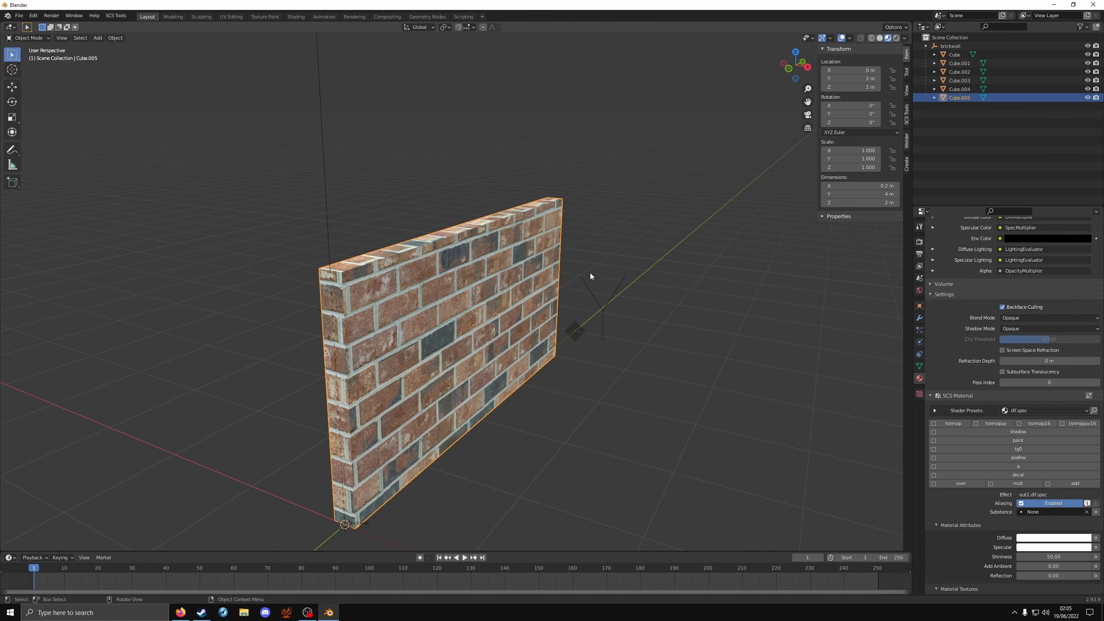
Duplicate the original Cube wall mesh in place and rename the copy Cubesh.
middle_click_drag(505, 288, 517, 295)
left_click(960, 55)
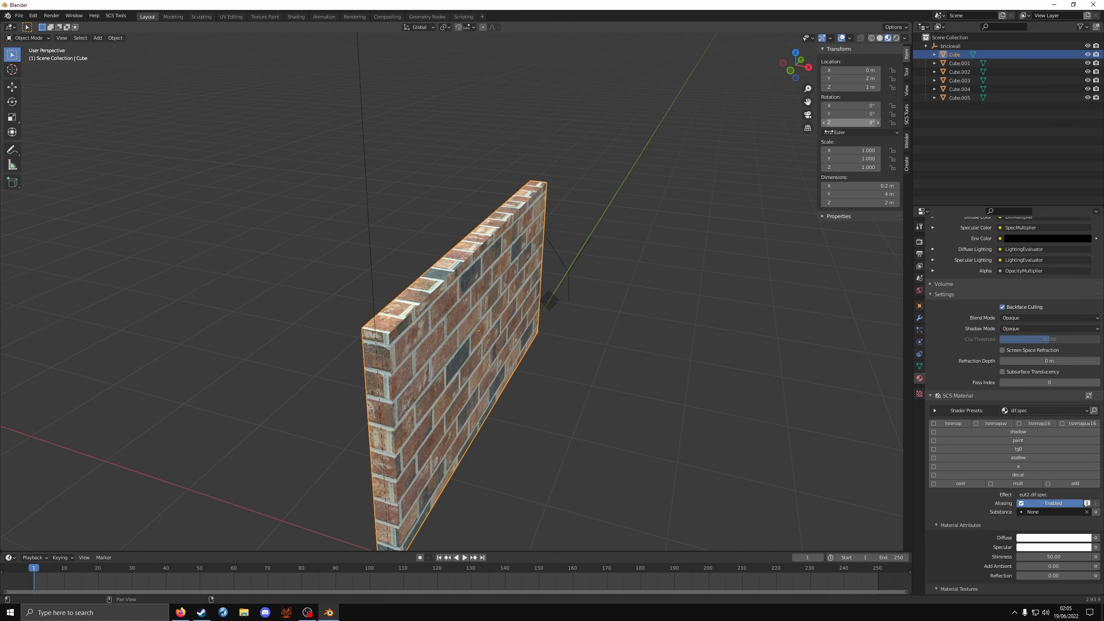
scroll(606, 259, "down", 3)
key("shift+d")
key("Escape")
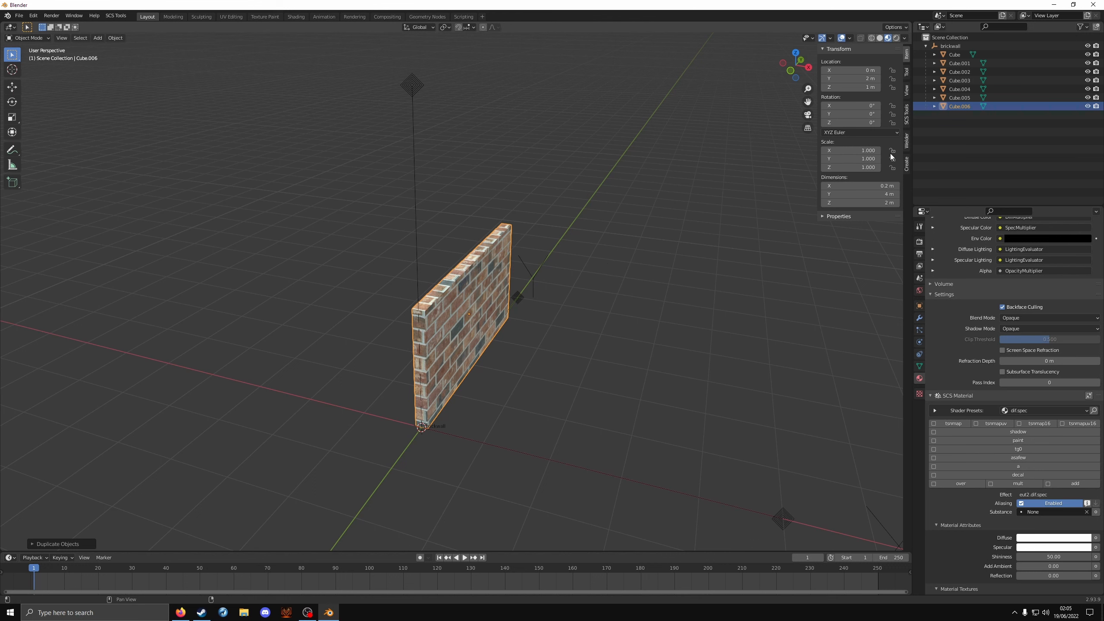
double_click(969, 106)
left_click(984, 107)
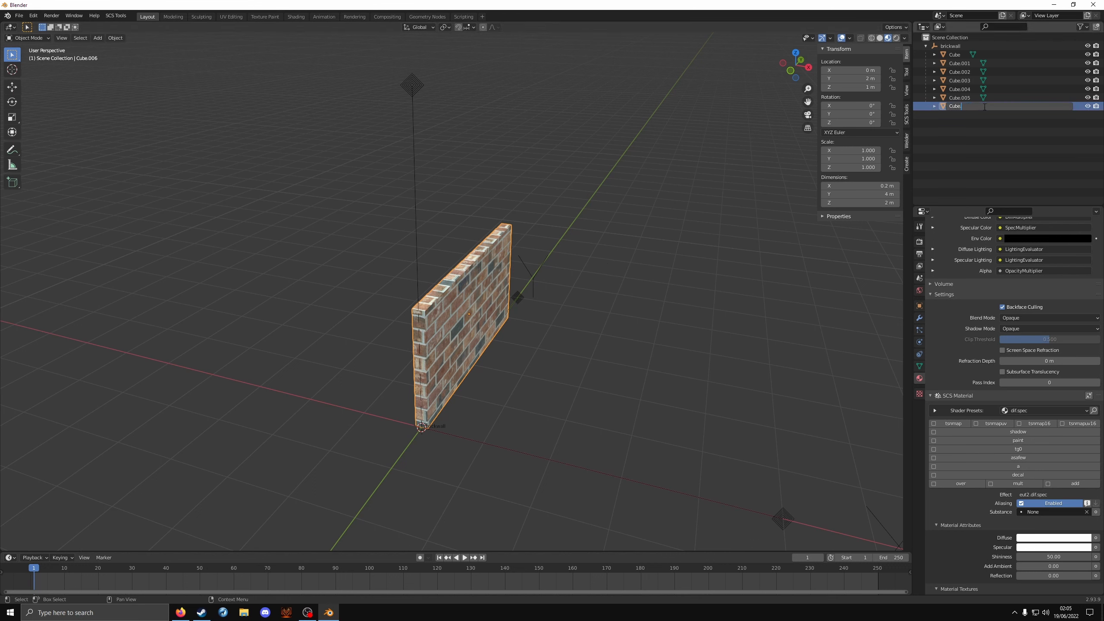
type("sh")
key("Return")
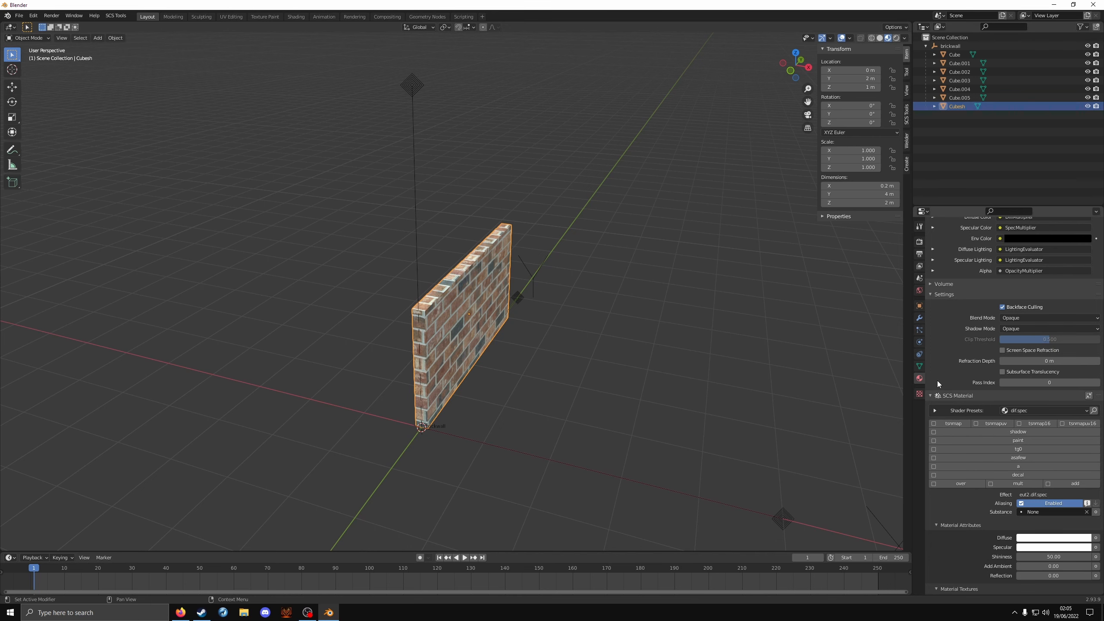
Move the Cubesh copy about 7.1 m in the negative X direction, away from the original wall.
scroll(516, 321, "down", 2)
left_click(12, 87)
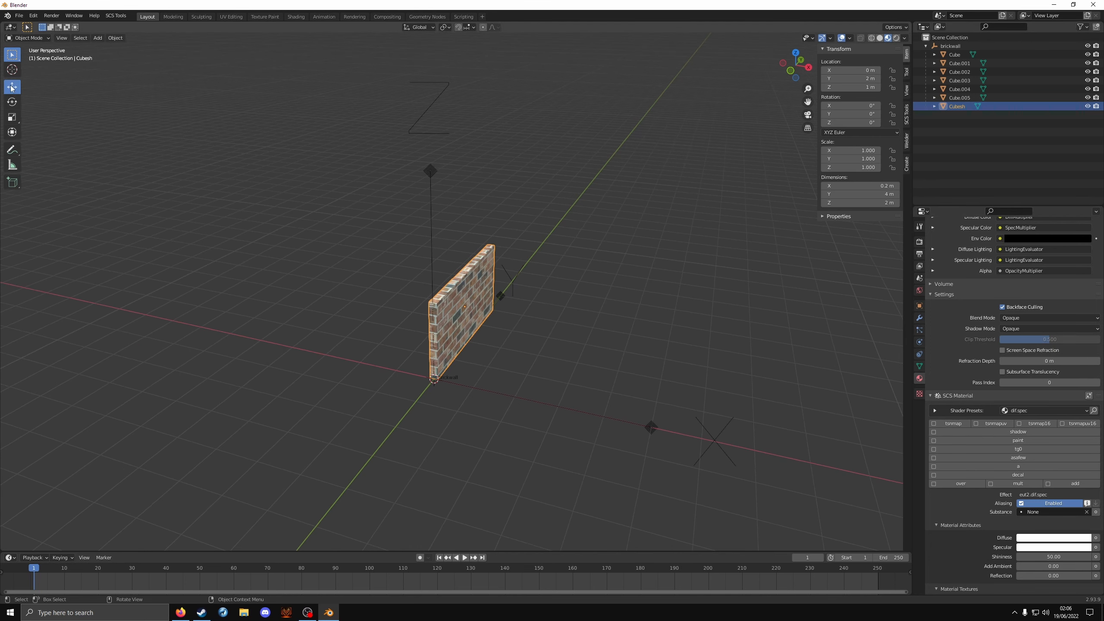
left_click_drag(494, 312, 308, 264)
Duplicate Cube.001 in place and rename the copy Cubesh2.
left_click(963, 64)
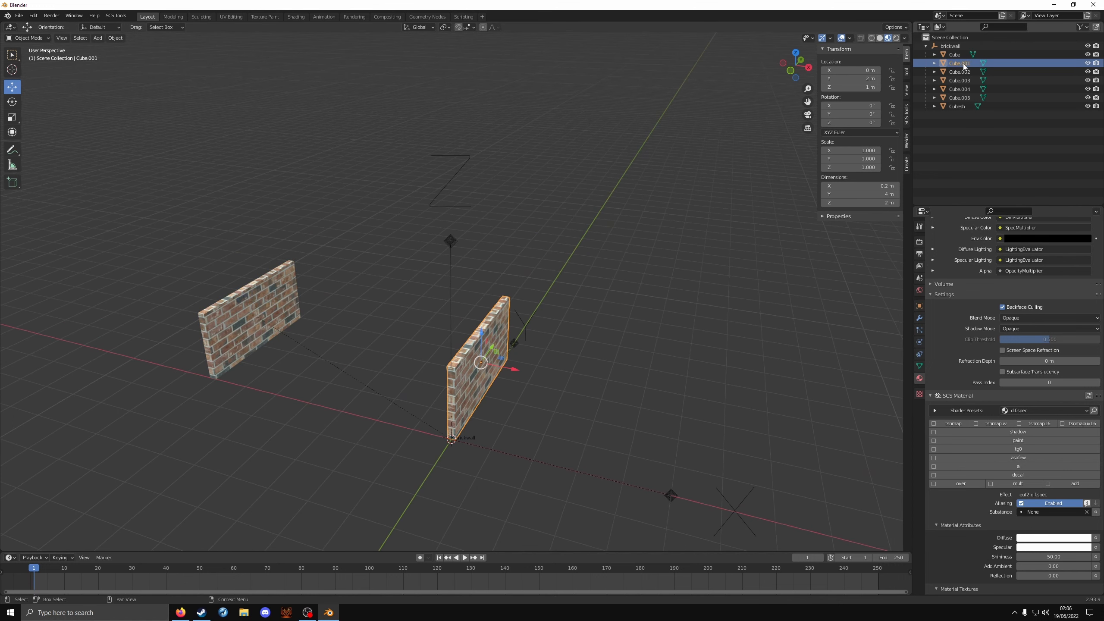
key("shift+d")
right_click(636, 183)
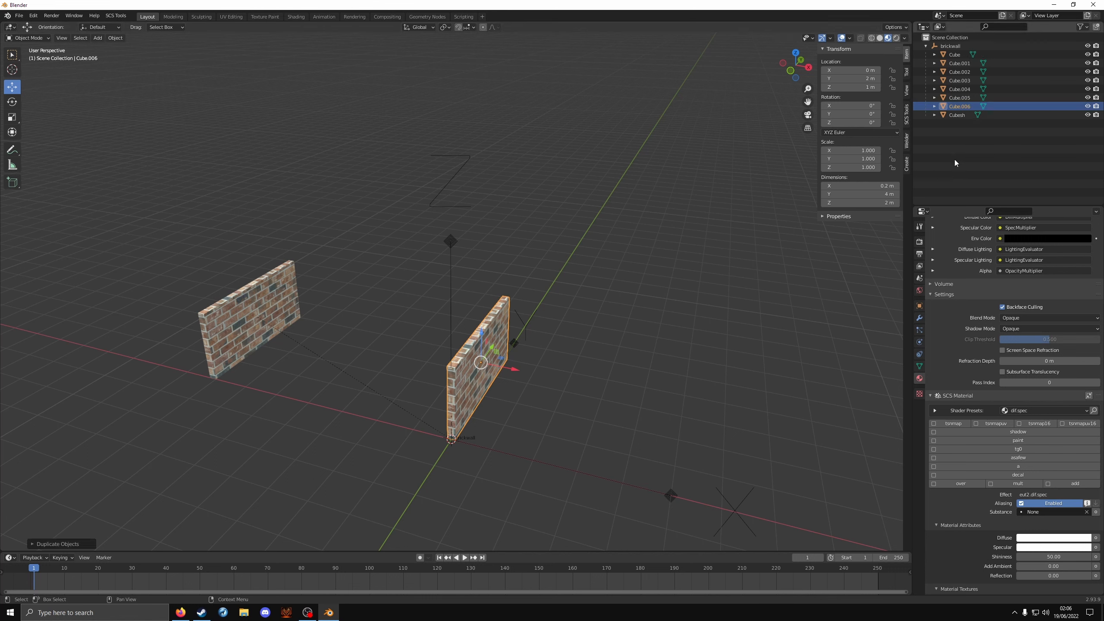
double_click(958, 107)
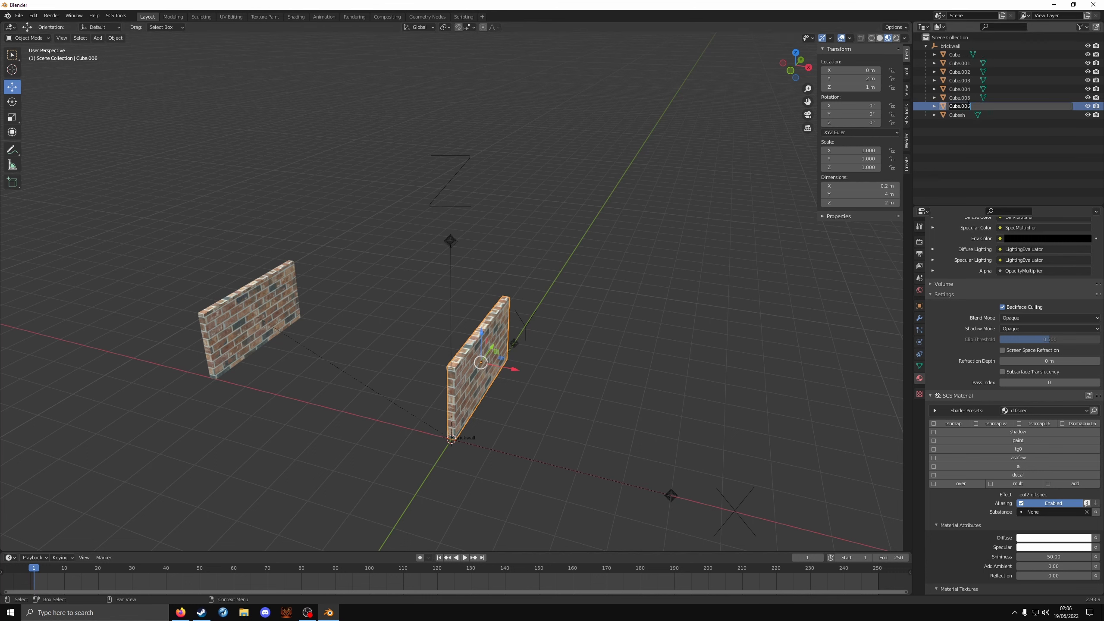
left_click(973, 106)
key("BackSpace")
key("BackSpace")
type("sh2")
key("Return")
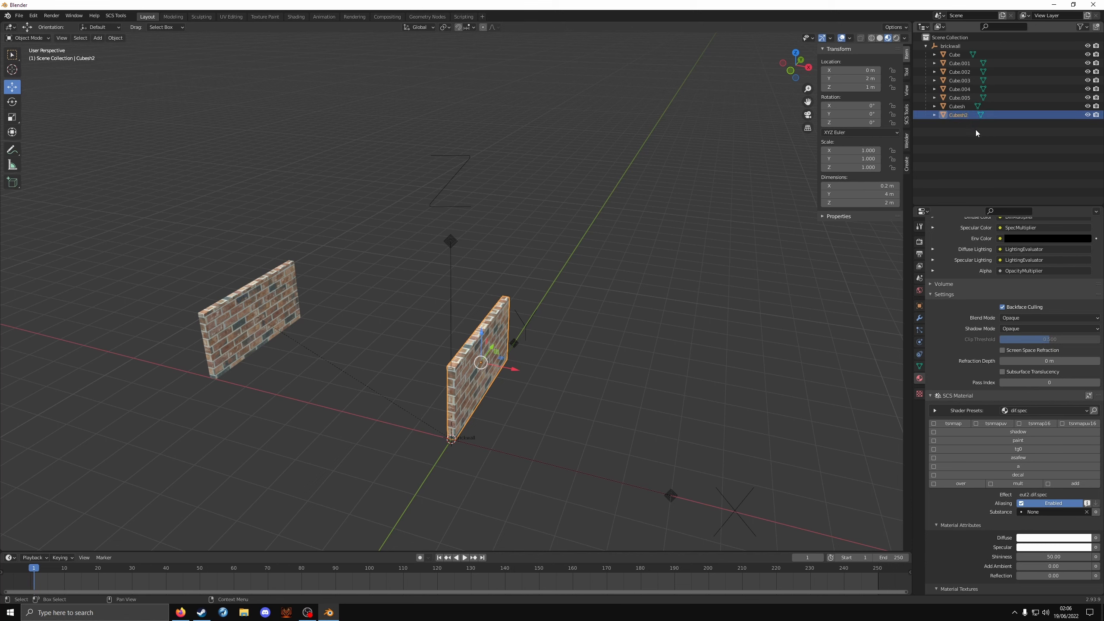
Rename the copy Cubesh2 as Cubesh1.
double_click(969, 118)
left_click(969, 118)
key("BackSpace")
type("1")
key("Return")
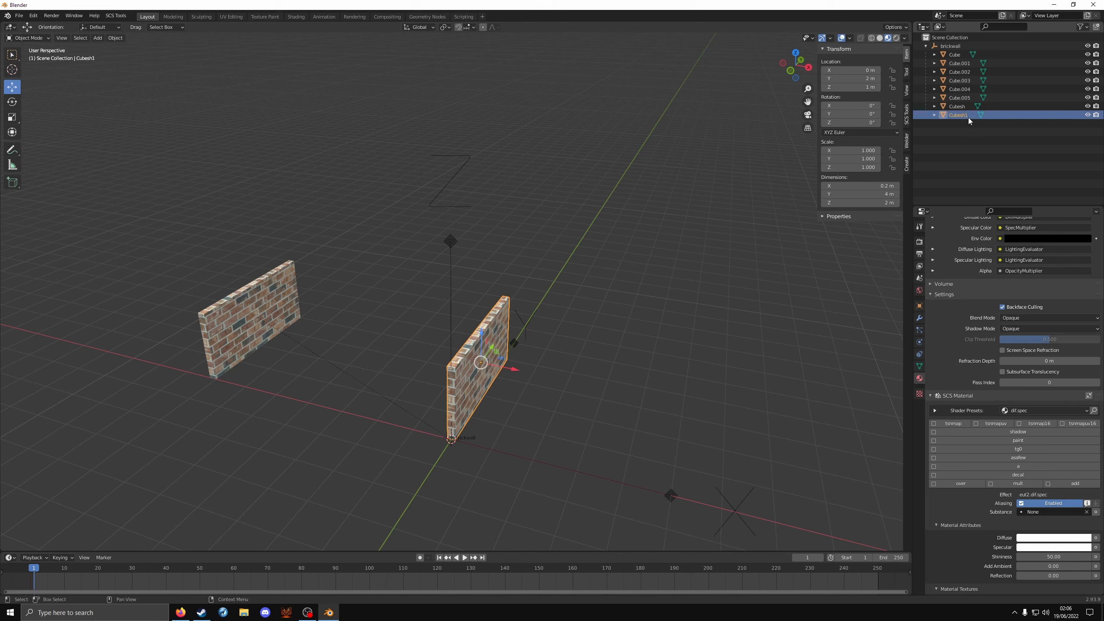
Duplicate Cube.002 in place and rename the copy Cubesh2.
left_click(959, 72)
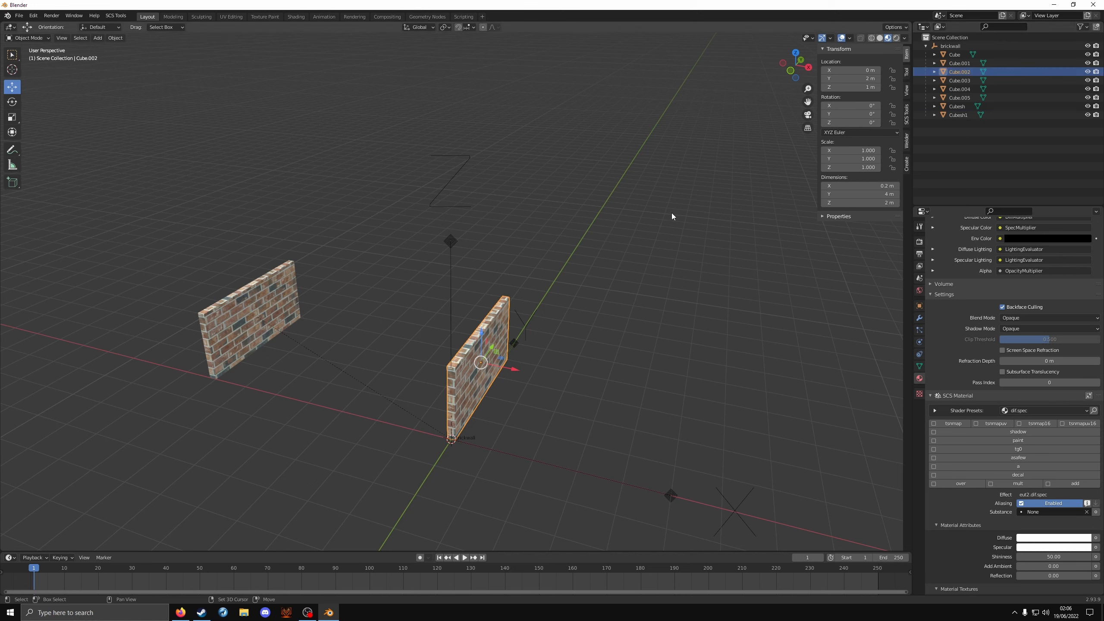
key("shift+d")
key("Escape")
double_click(982, 106)
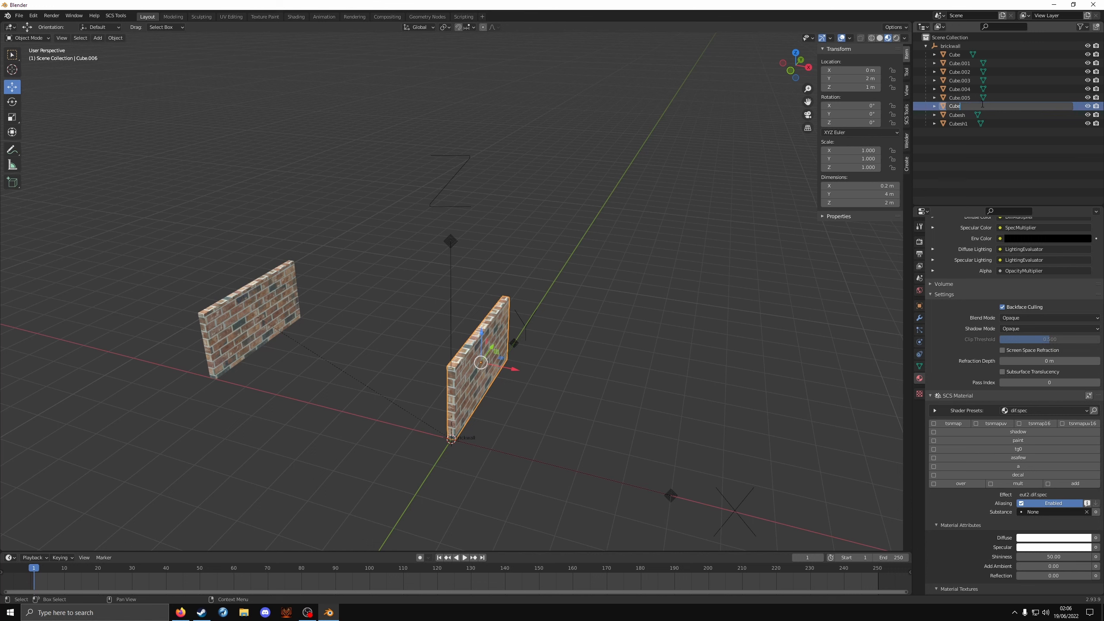
key("Return")
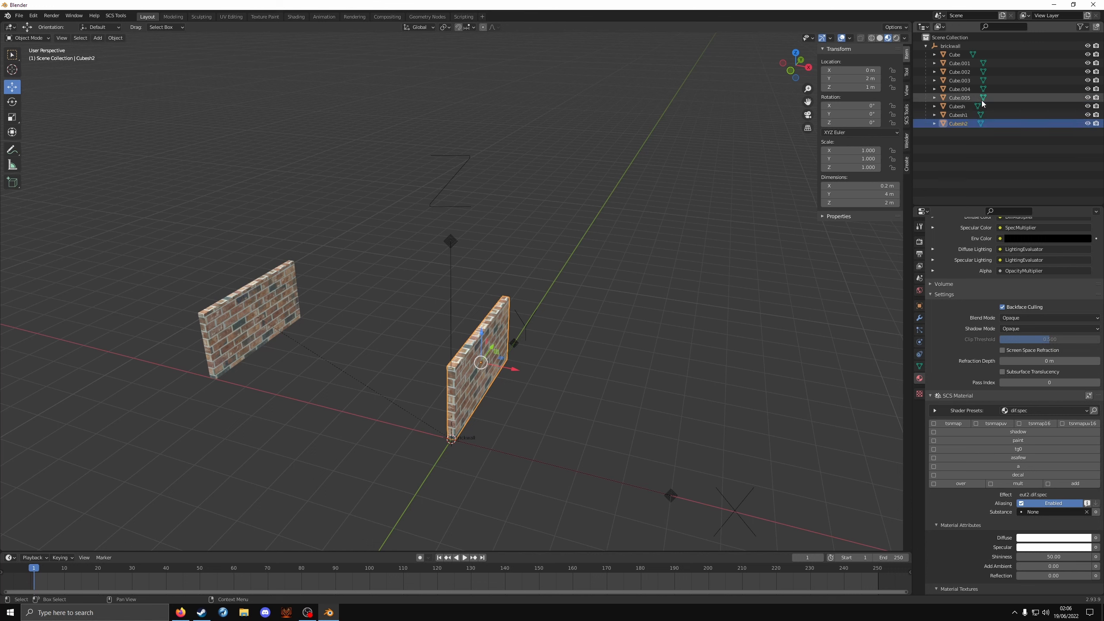
Duplicate the next wall mesh in place and rename the copy Cube3.
key("ctrl+z")
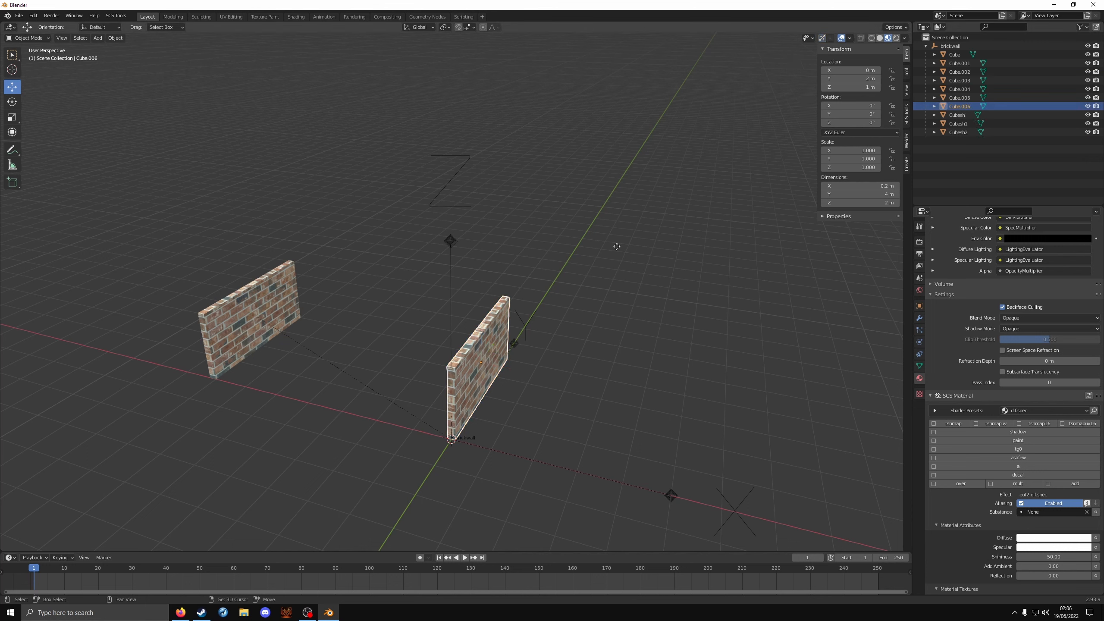
left_click(963, 107)
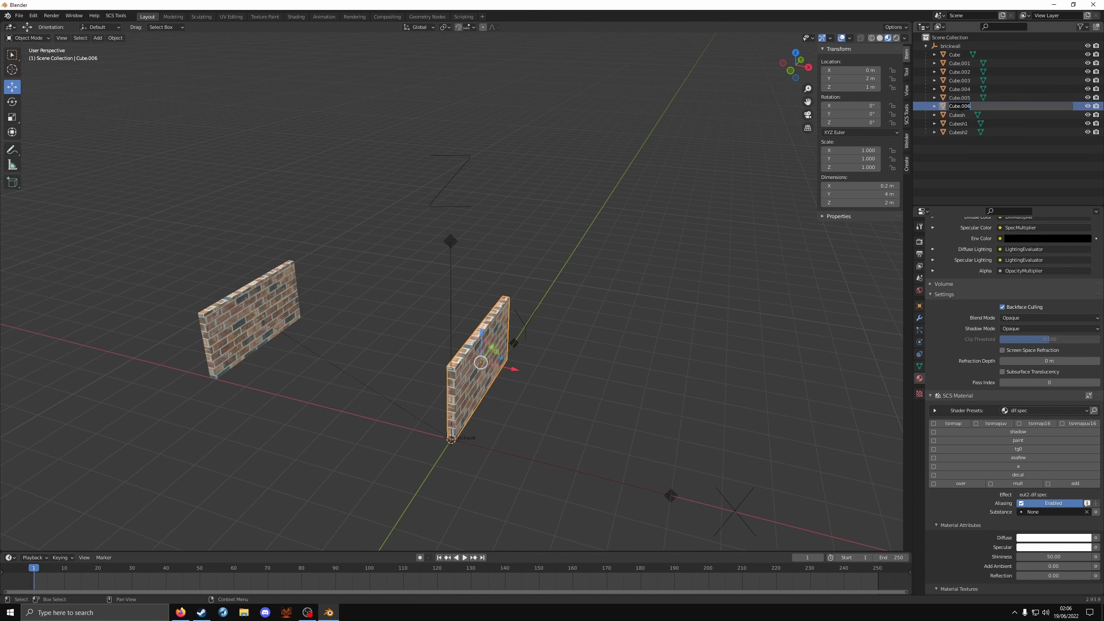
double_click(961, 107)
type("3")
key("Return")
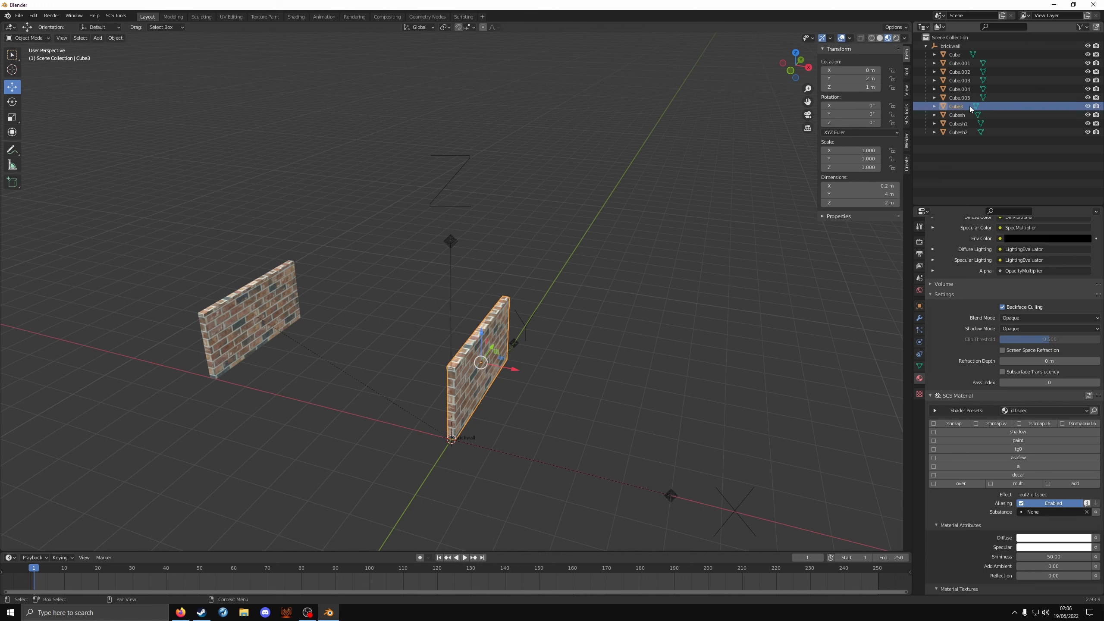
Make one more in-place duplicate of a wall mesh and enter Cube3 as its name too.
key("Up")
key("Up")
key("shift+d")
right_click(581, 271)
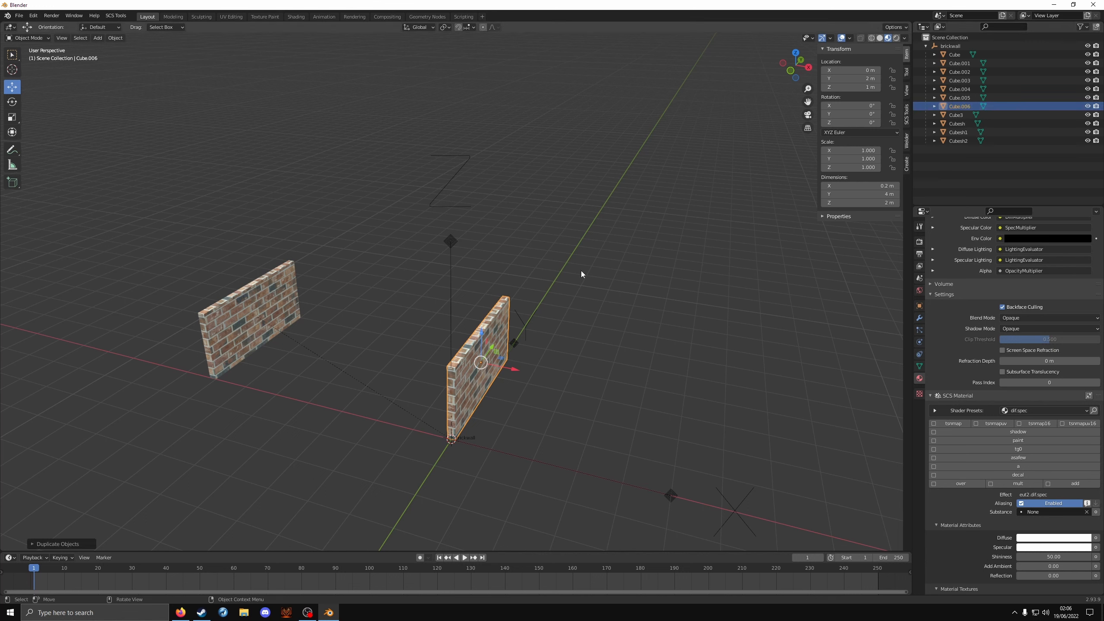
double_click(962, 106)
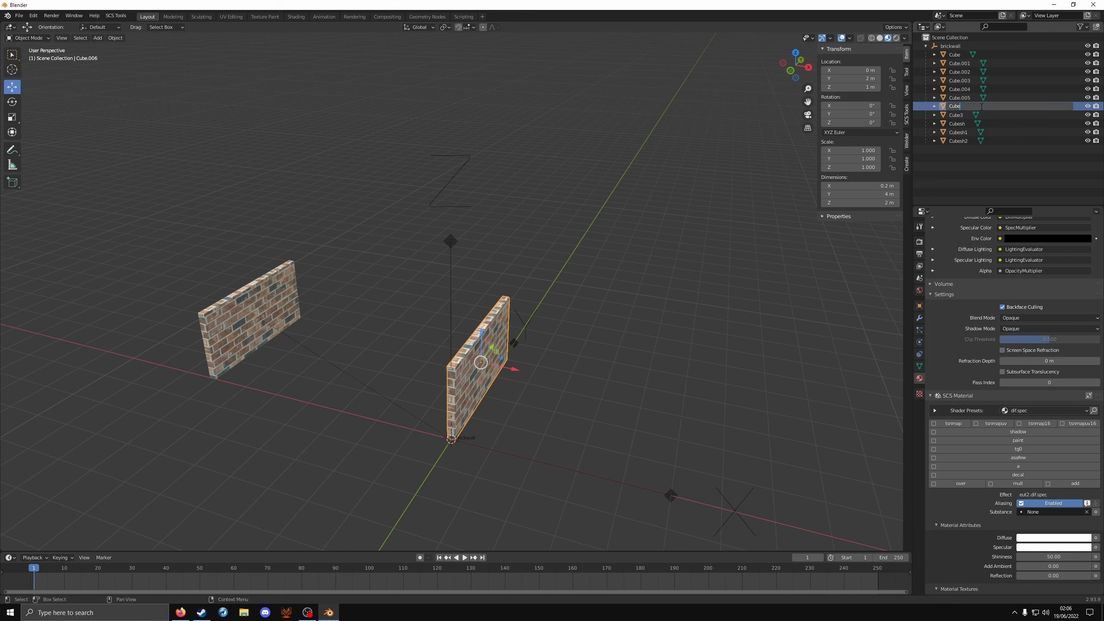
type("Cube3")
key("Return")
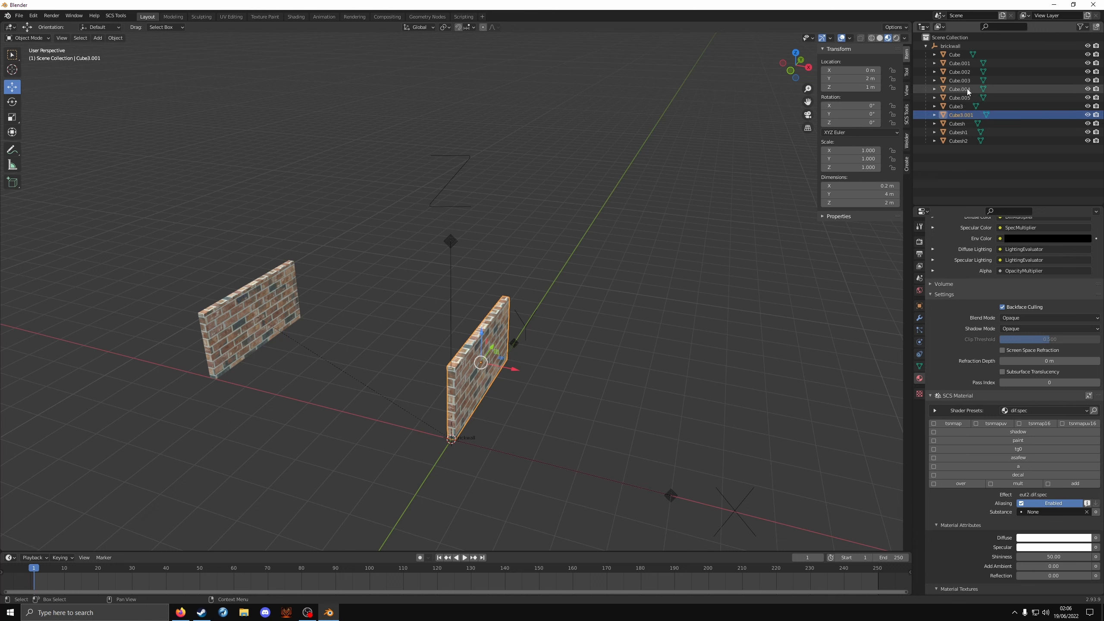
Duplicate Cube.004 in place and rename the copy Cubesh4.
left_click(960, 89)
key("shift+d")
right_click(666, 271)
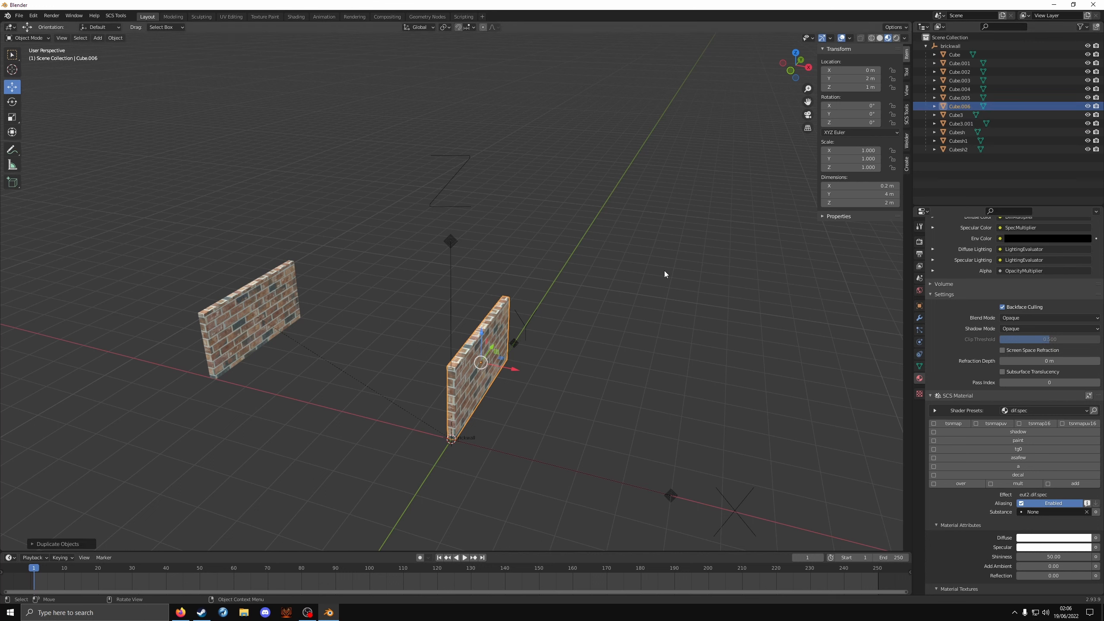
double_click(982, 106)
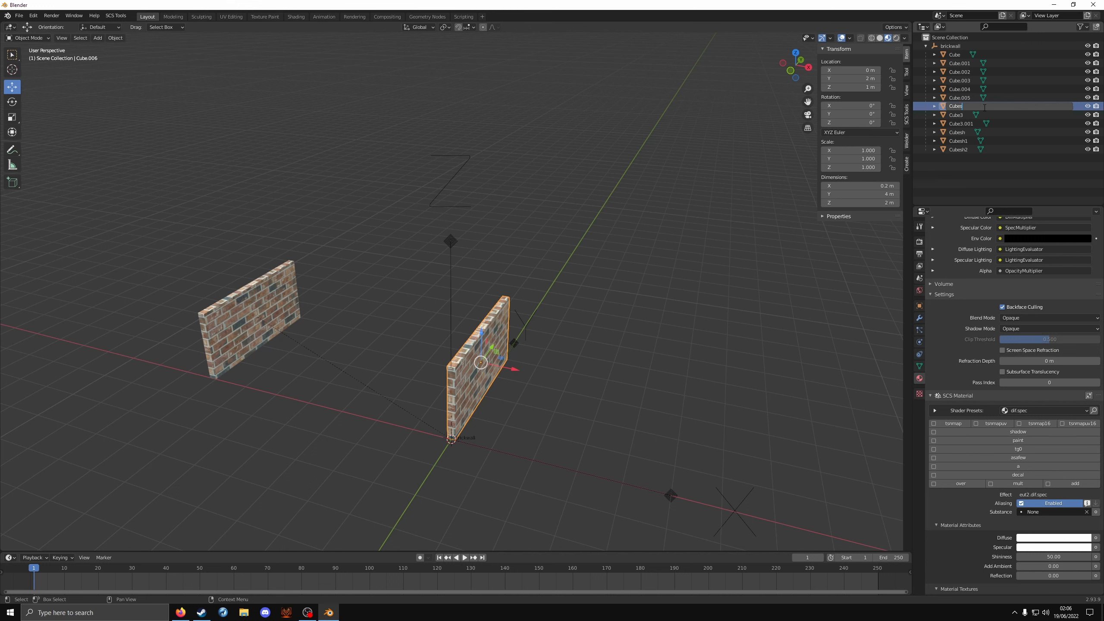
key("Return")
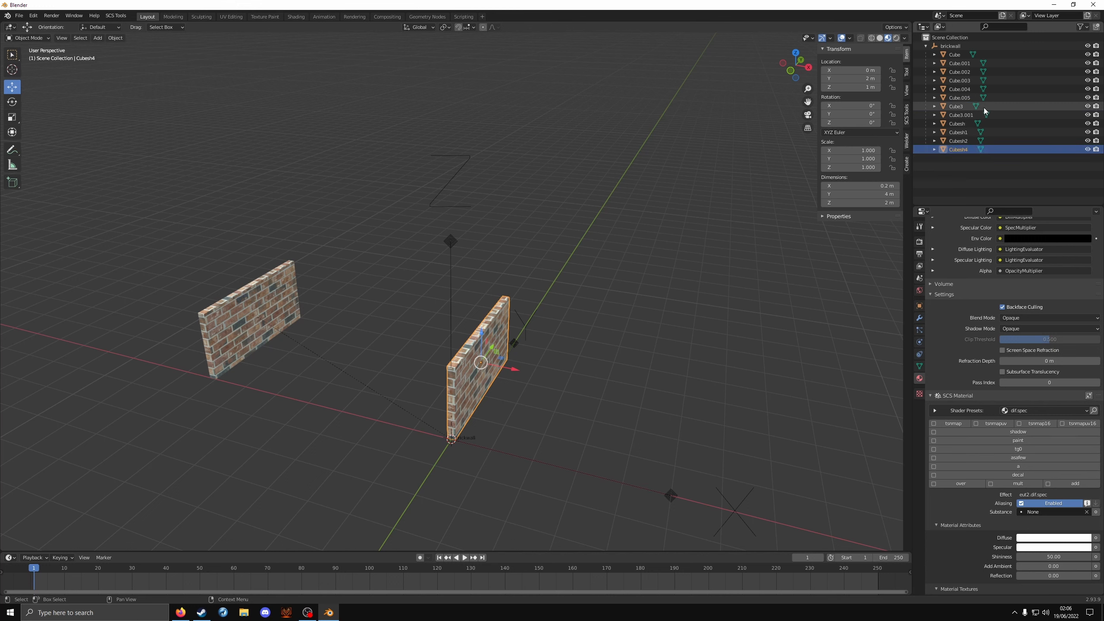
Rename the copy Cubesh4 as Cubesh3.
double_click(976, 149)
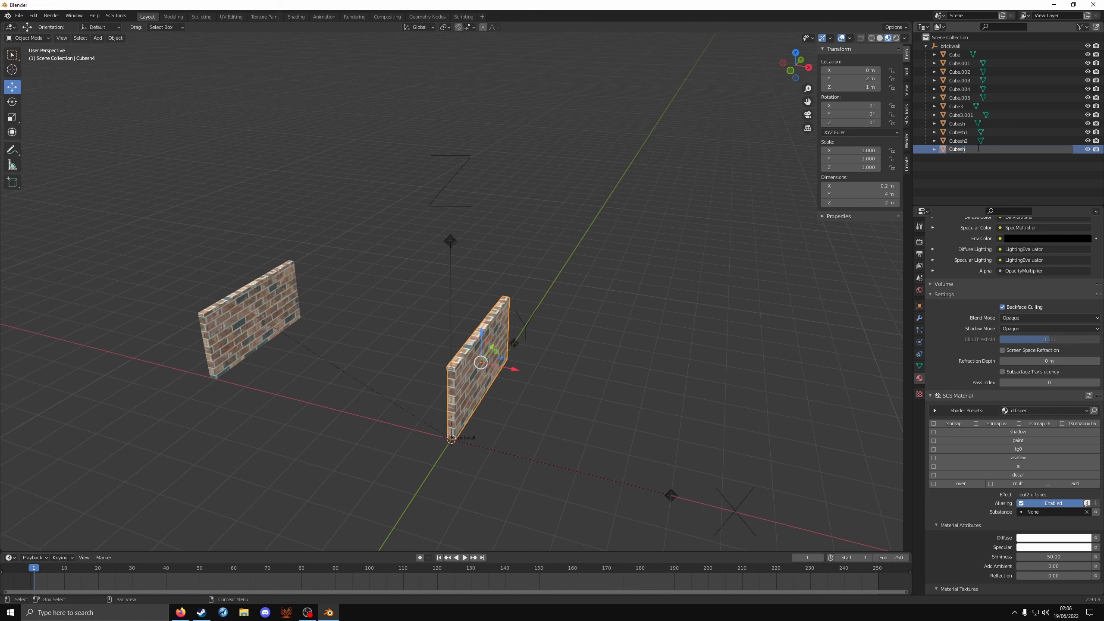
type("3")
key("Return")
left_click(960, 115)
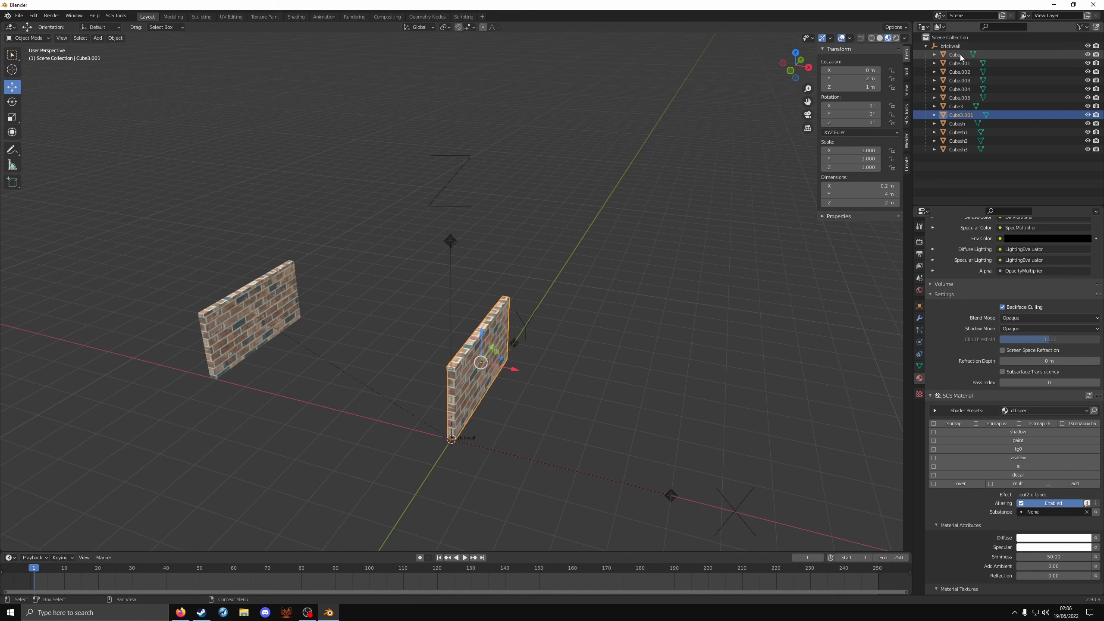
left_click(959, 71)
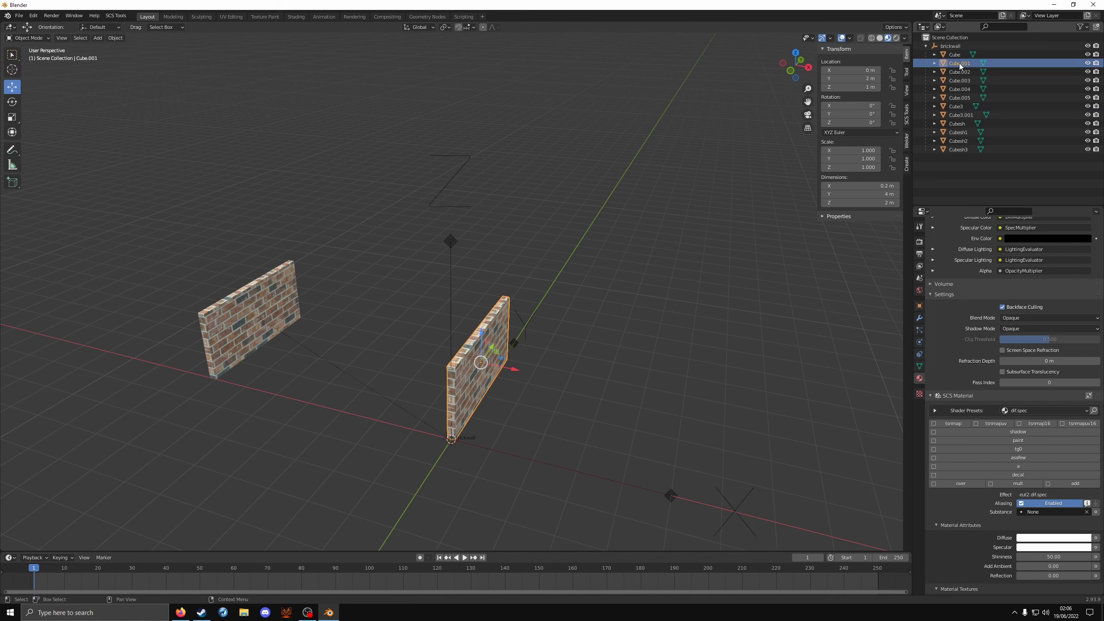
left_click(957, 124)
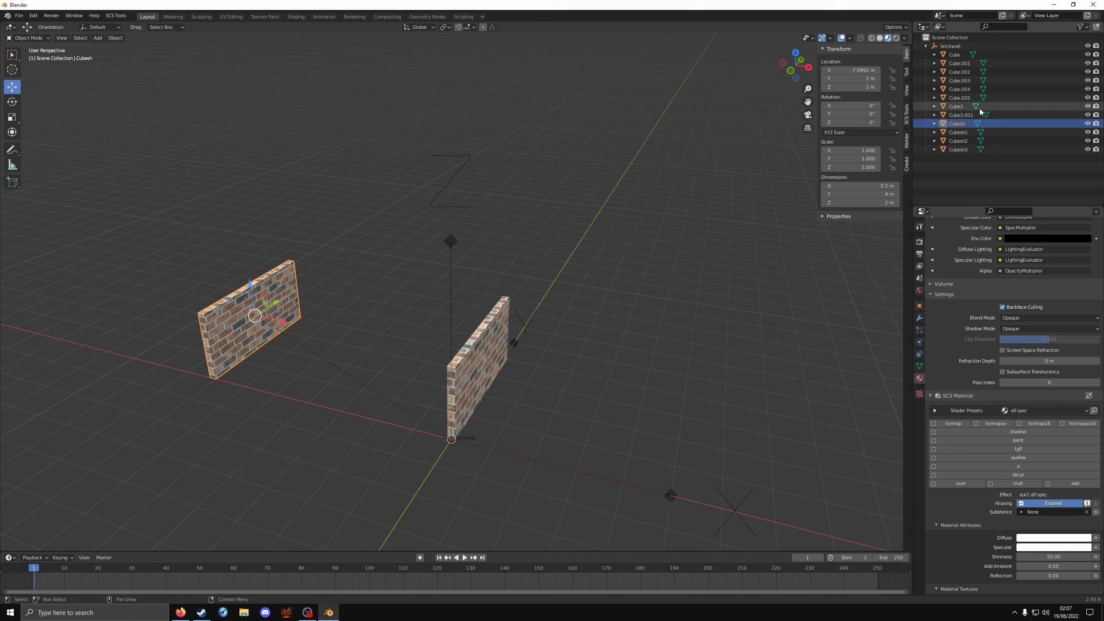
Duplicate Cube.005 in place and rename the copy Cubesh4.
left_click(961, 98)
key("shift+d")
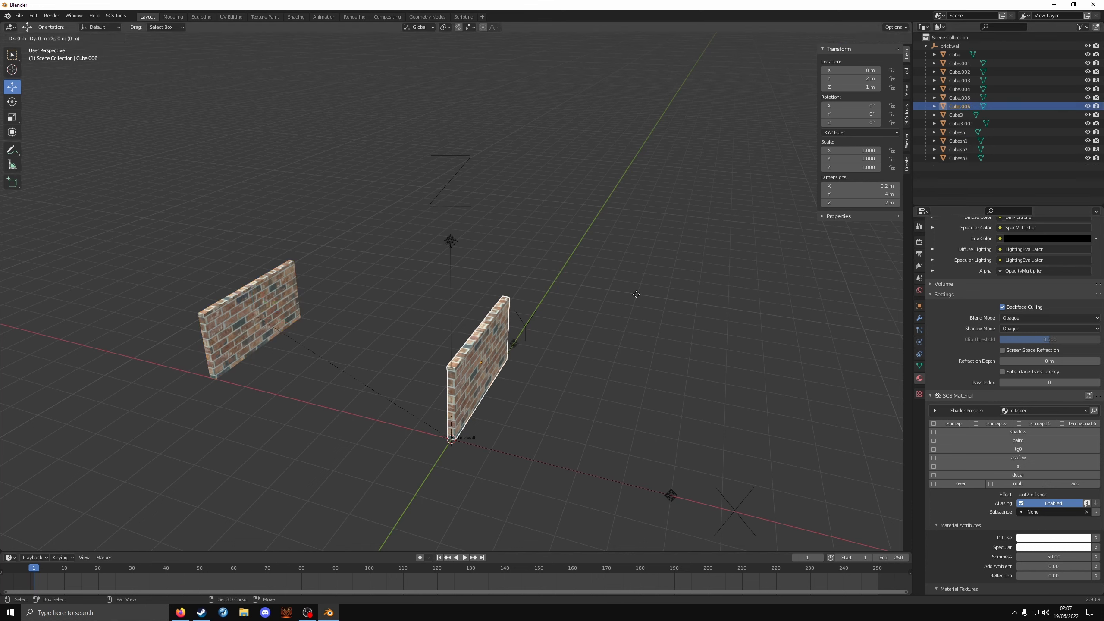
key("Escape")
double_click(966, 107)
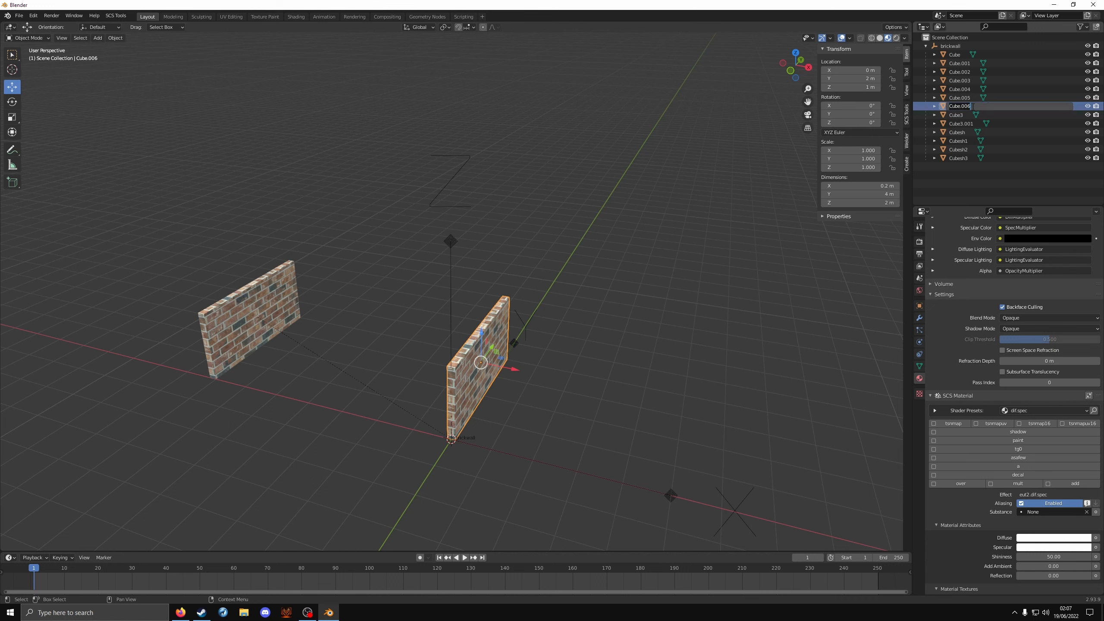
left_click(984, 106)
type("sh4")
key("Return")
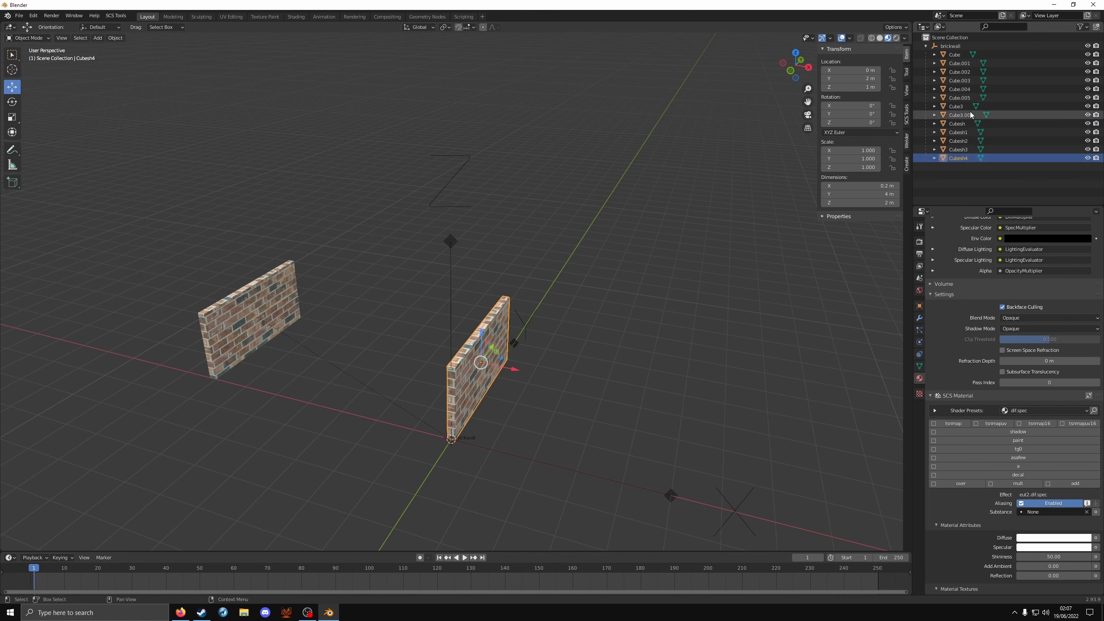
Rename the copy Cube3.001 as Cubesh5.
double_click(991, 114)
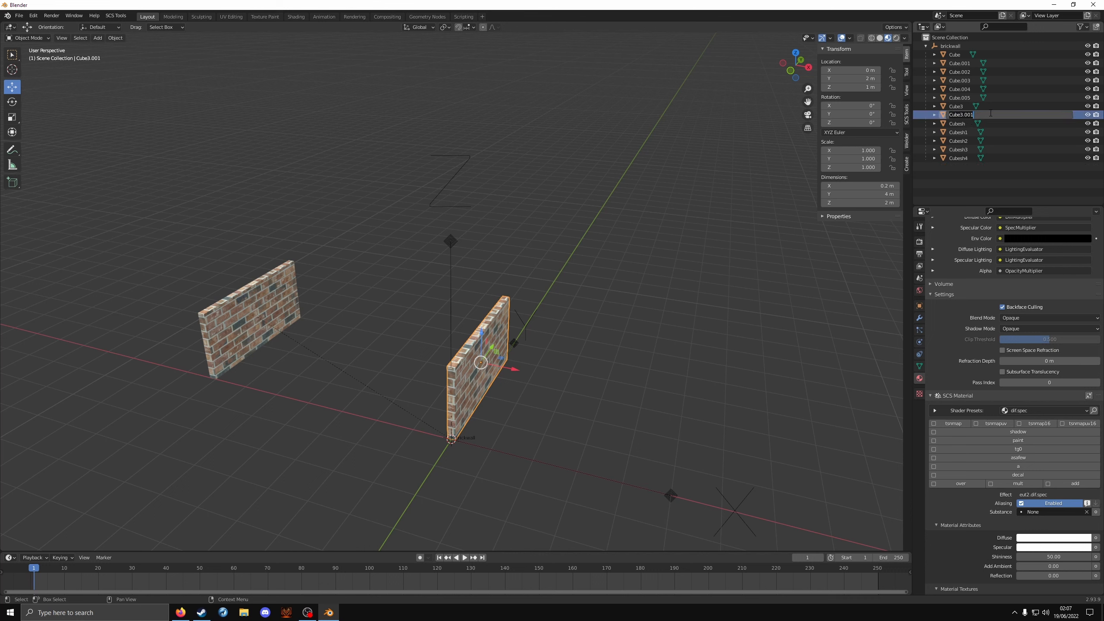
left_click(991, 114)
type("sh5")
key("Return")
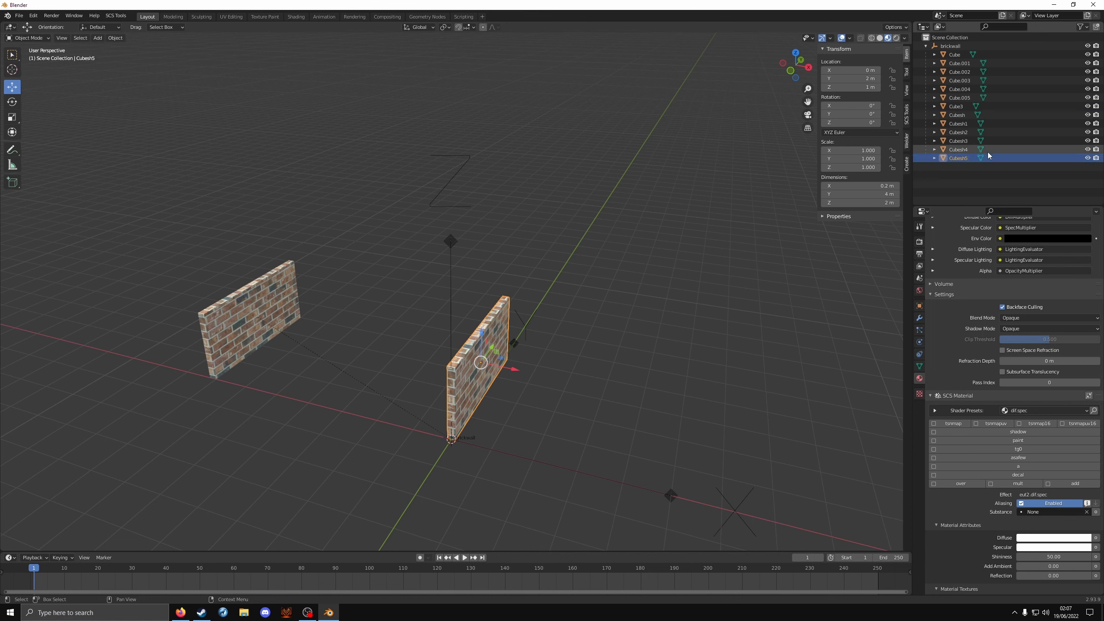
Delete the surplus wall copy Cube3.
left_click(956, 106)
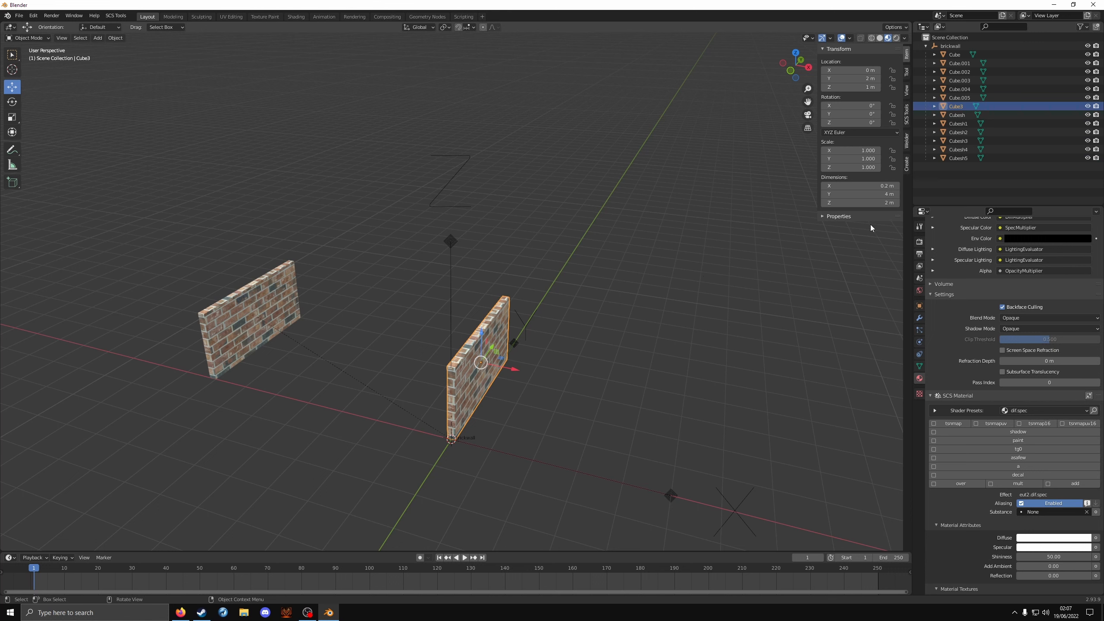
left_click(954, 54)
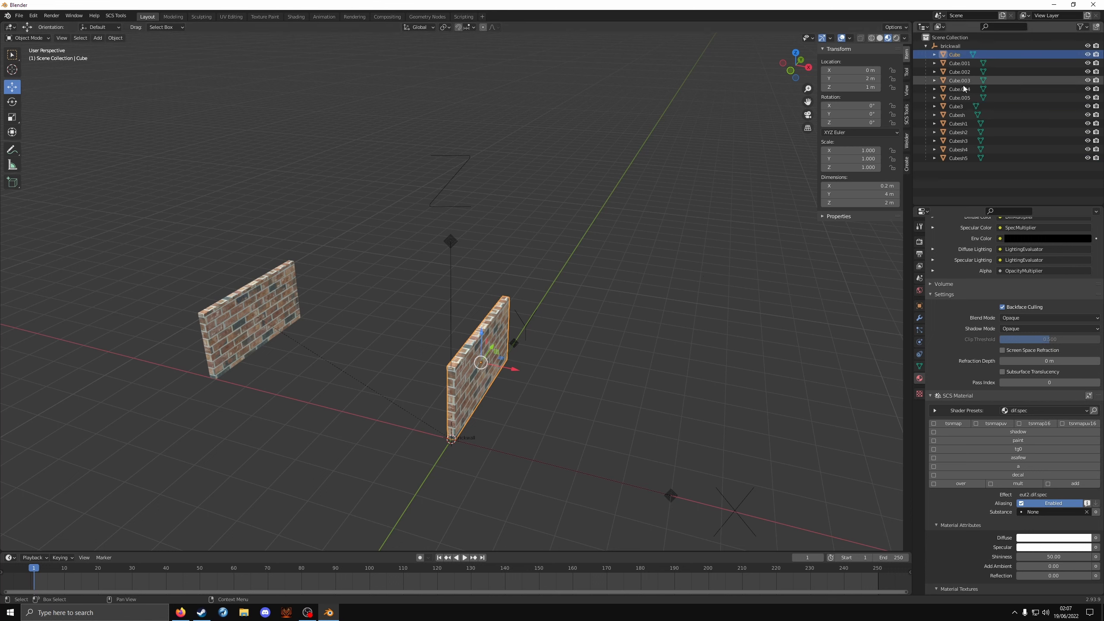
left_click(968, 106)
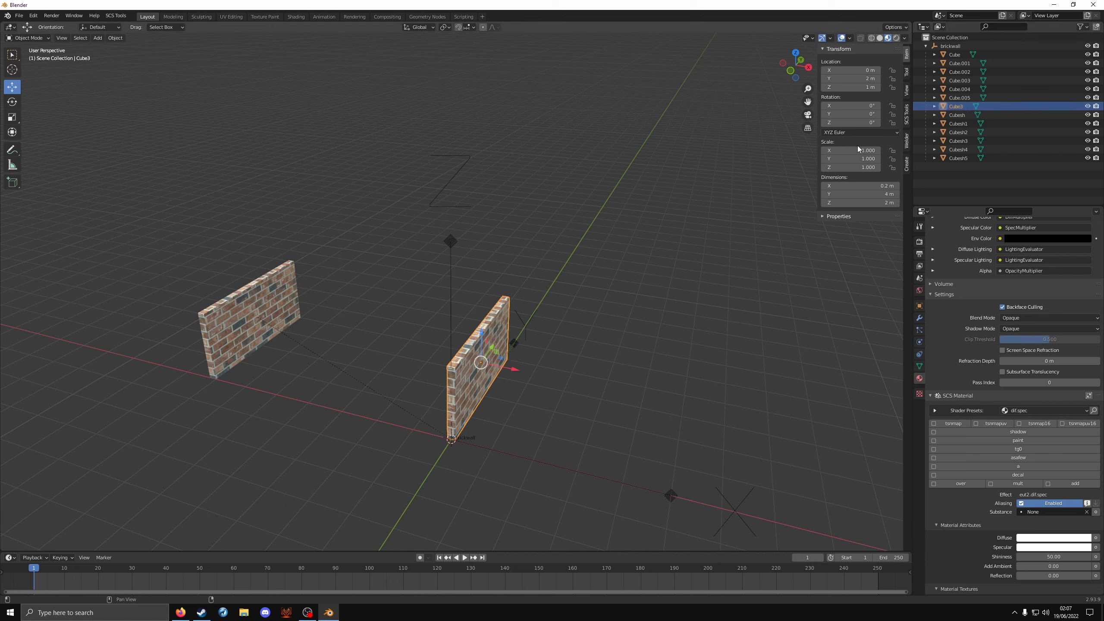
key("x")
left_click(762, 181)
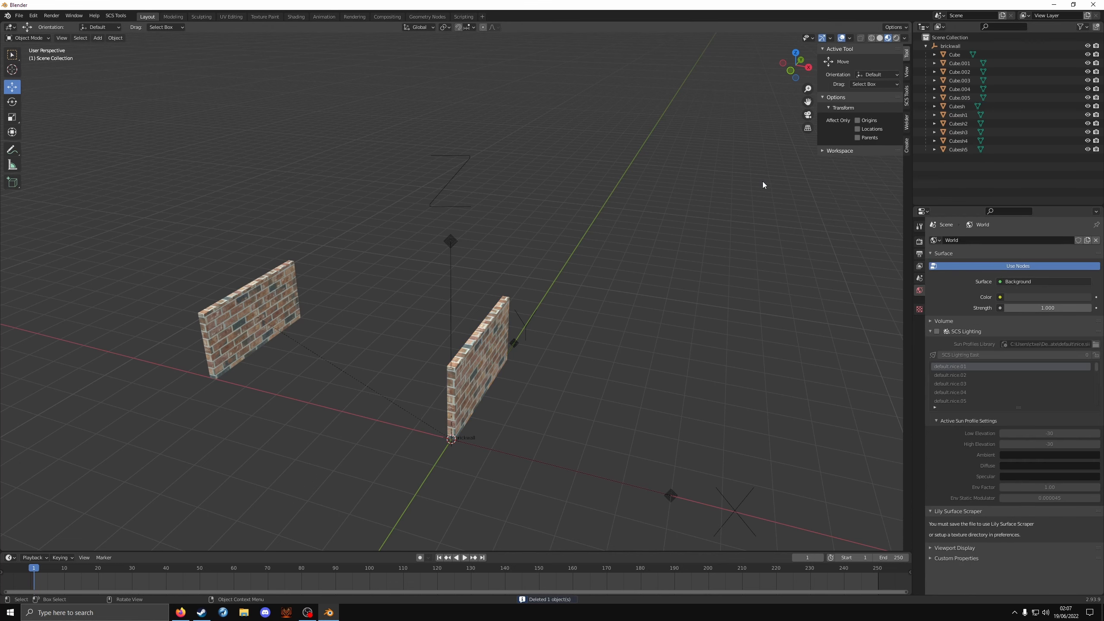
Move the wall copies Cubesh1, Cubesh2 and Cubesh3 along X to about -5.7 m, -4.3 m and -3.1 m.
left_click(960, 72)
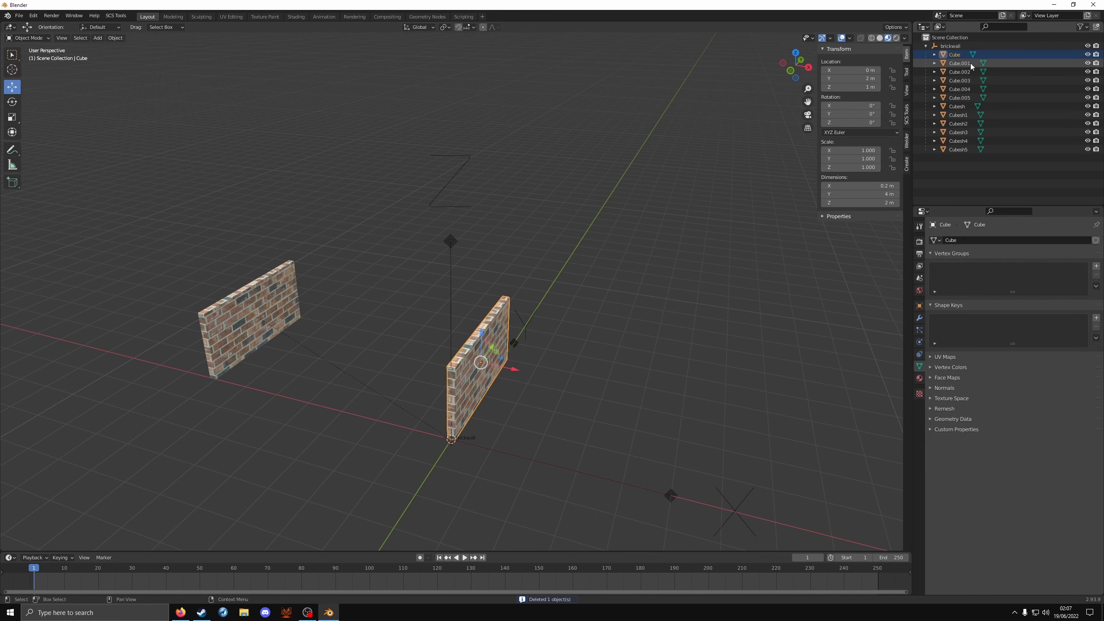
left_click(960, 90)
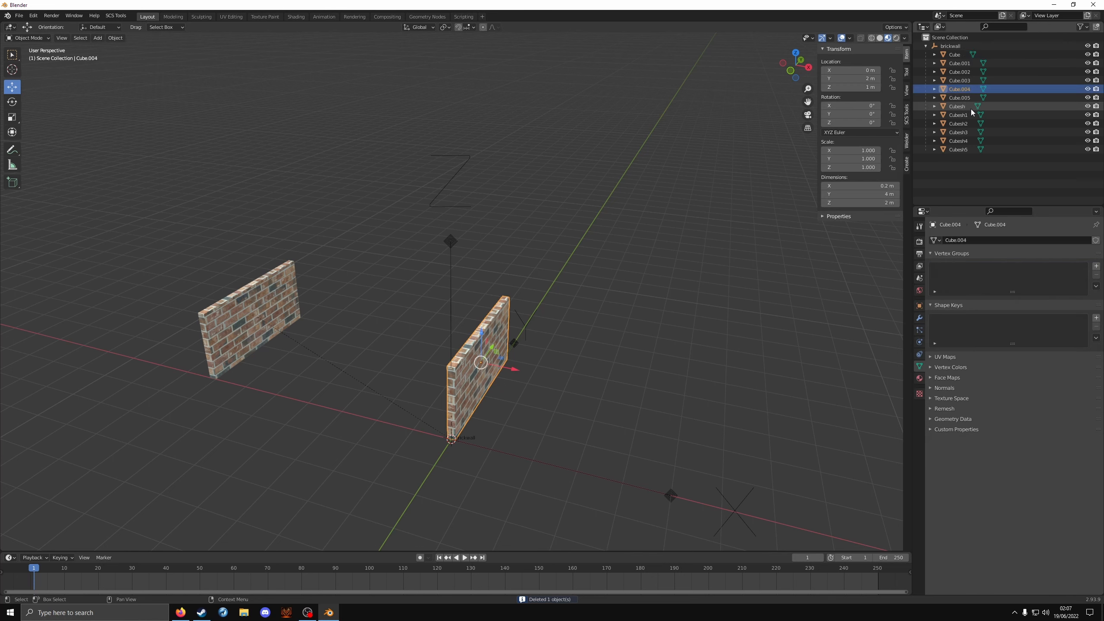
left_click(969, 107)
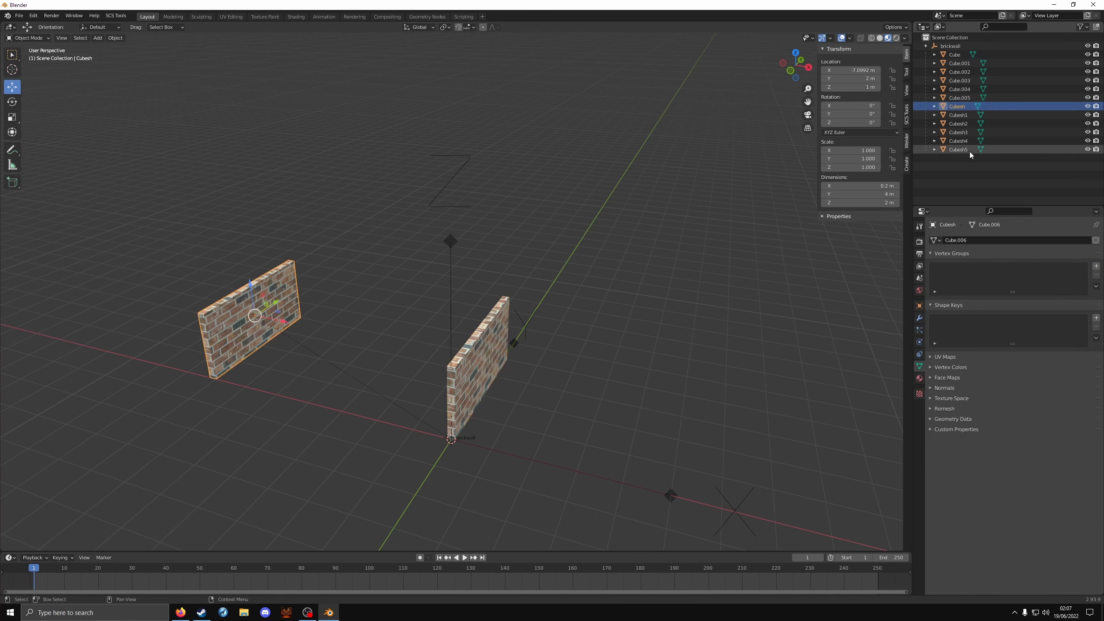
left_click(958, 115)
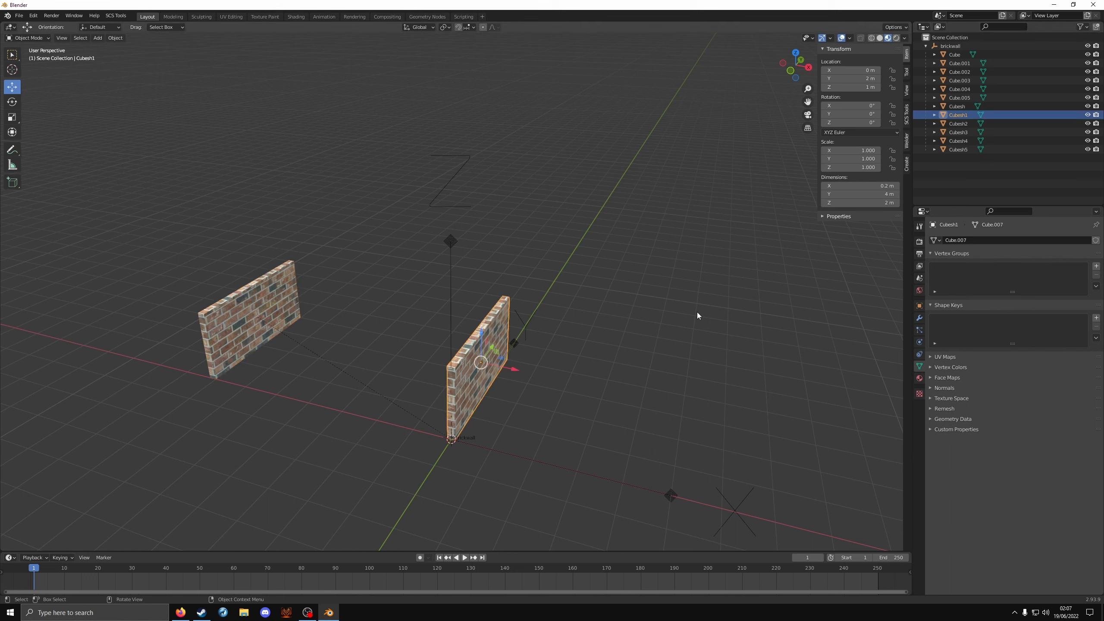
left_click_drag(512, 369, 321, 324)
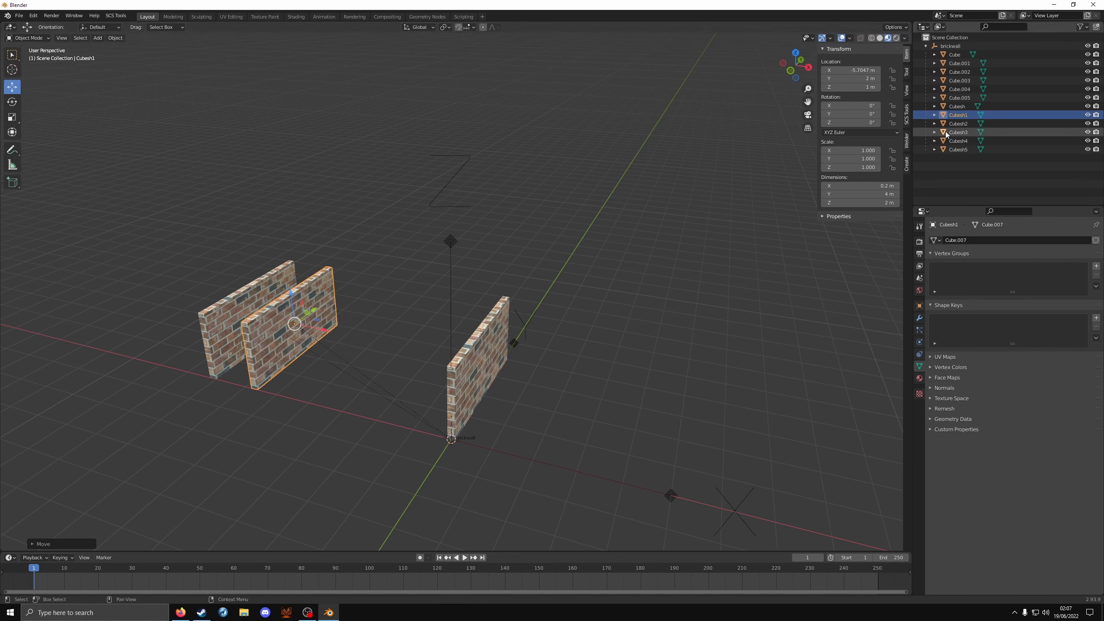
left_click(958, 123)
left_click_drag(512, 369, 369, 340)
left_click(958, 132)
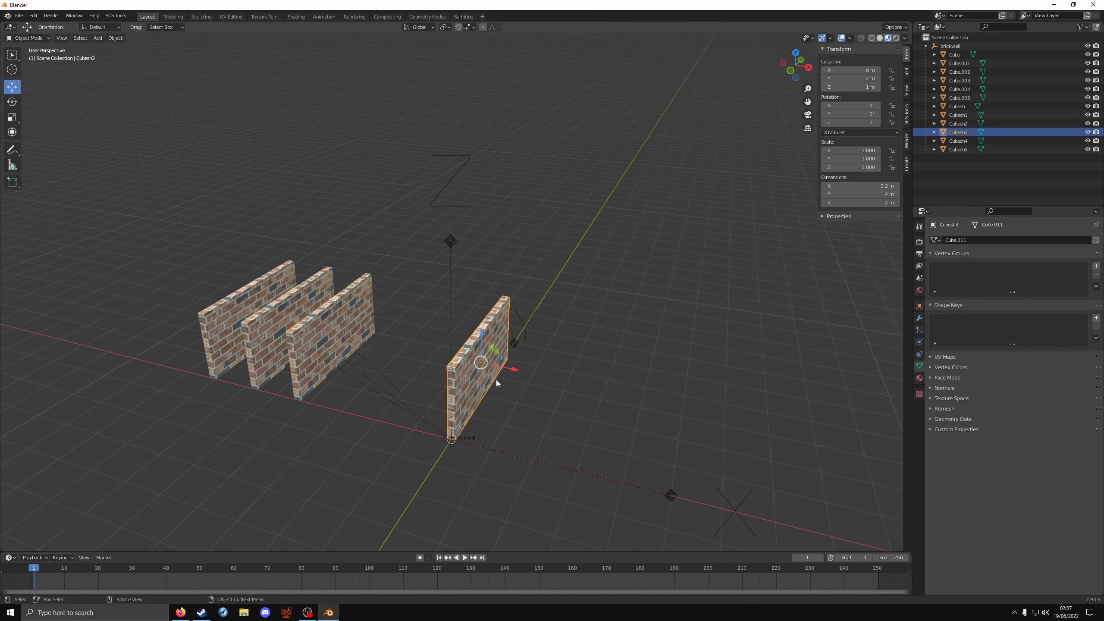
left_click_drag(517, 369, 411, 347)
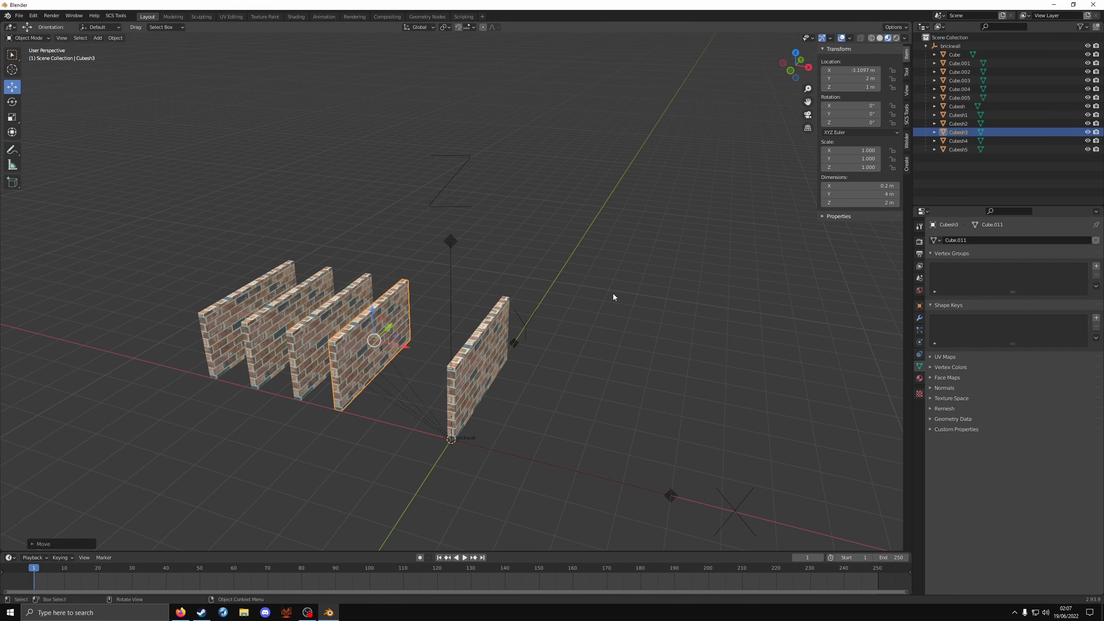
Move the wall copies Cubesh4 and Cubesh5 along X to about -2.2 m and -1.1 m.
left_click(958, 141)
left_click_drag(522, 369, 440, 354)
left_click(958, 150)
left_click_drag(515, 372, 490, 374)
middle_click_drag(490, 374, 526, 405, "shift")
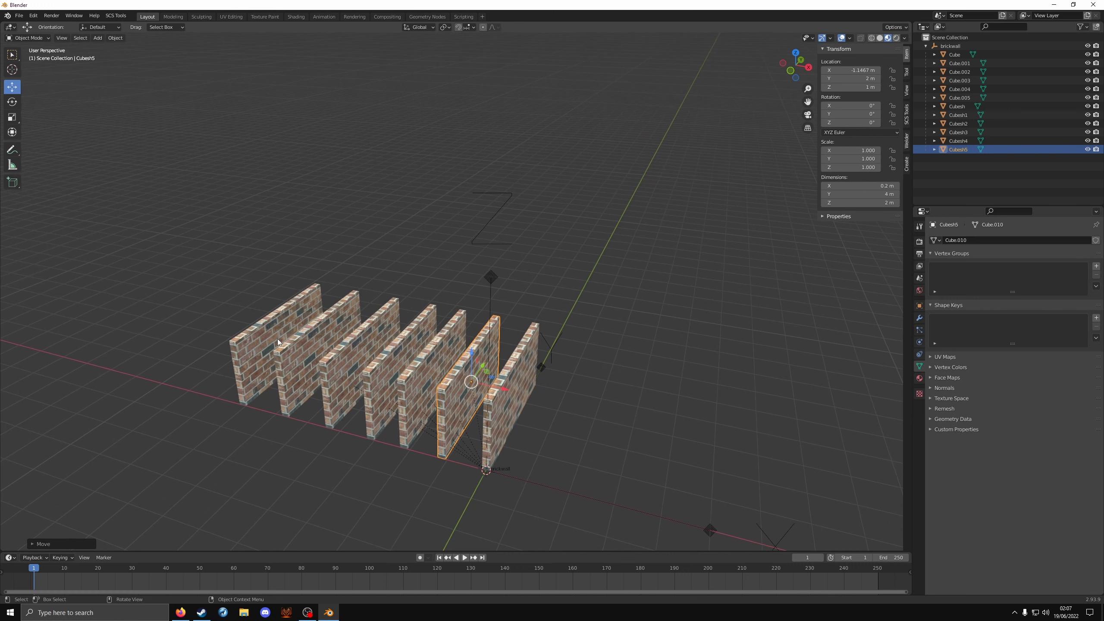
left_click_drag(142, 294, 437, 415)
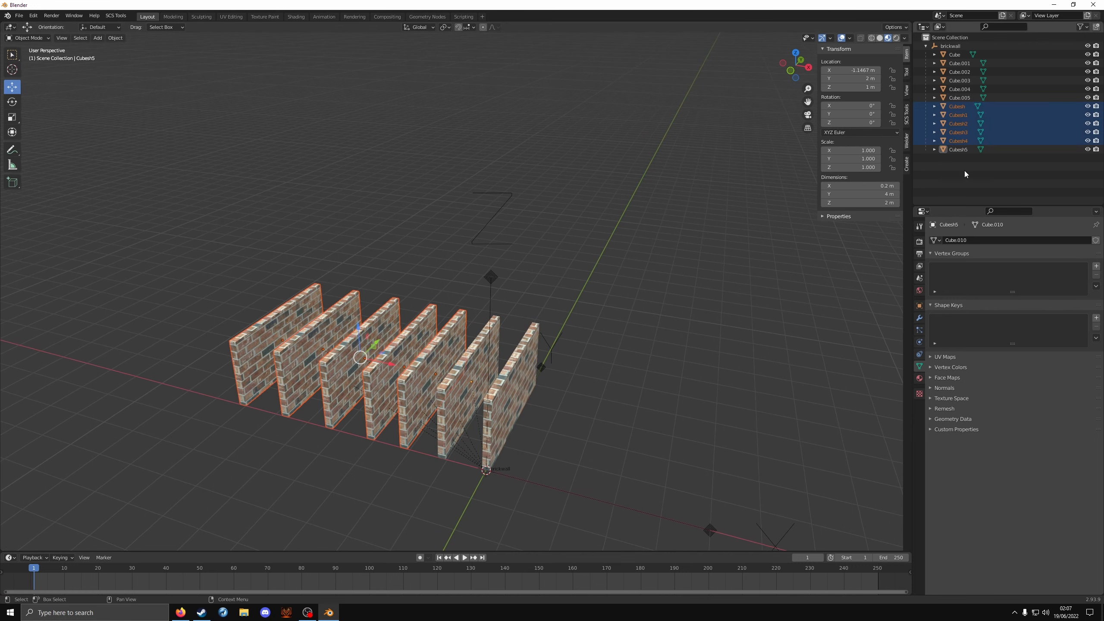
left_click(968, 152)
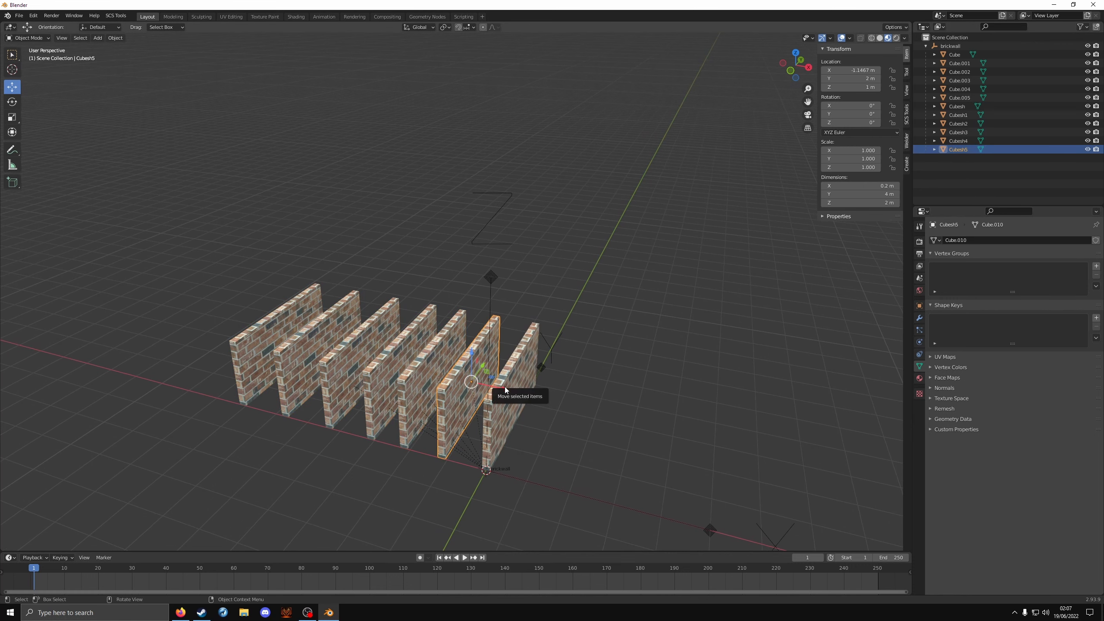
left_click(561, 399)
left_click(507, 413)
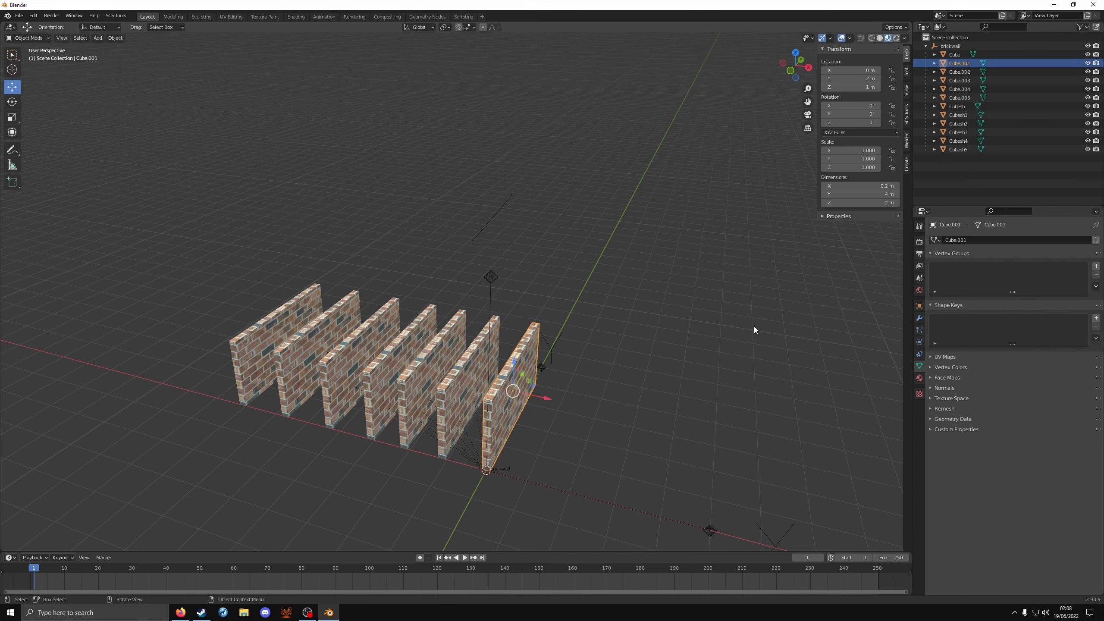
Add a second material slot to the wall Cubesh with a new material named shadow.
left_click(260, 349)
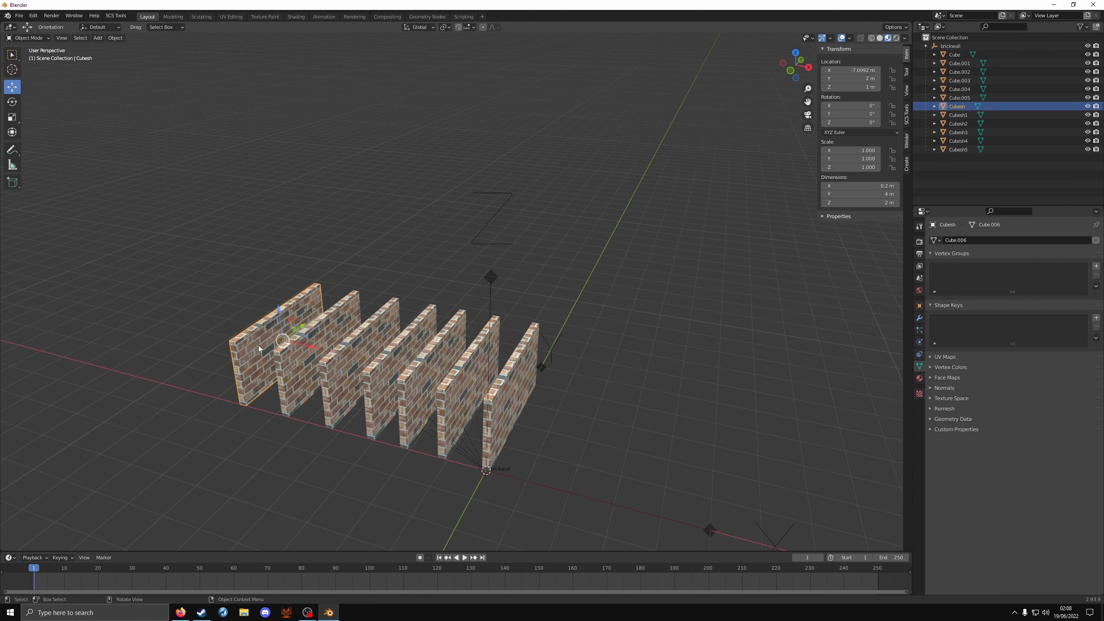
left_click(919, 378)
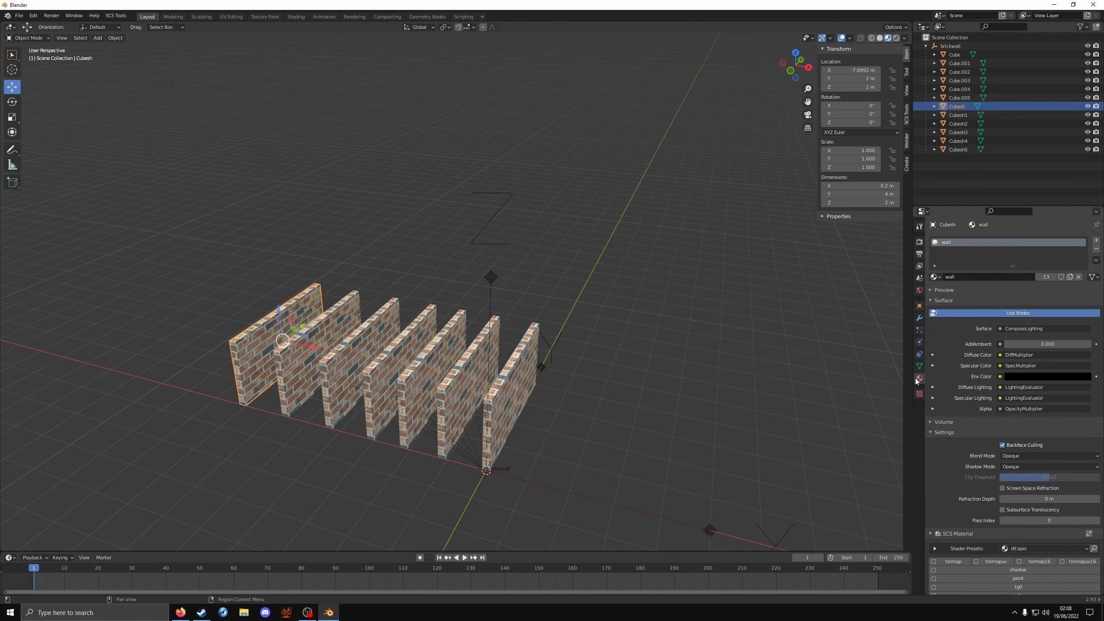
left_click(1096, 240)
double_click(988, 293)
type("shadow")
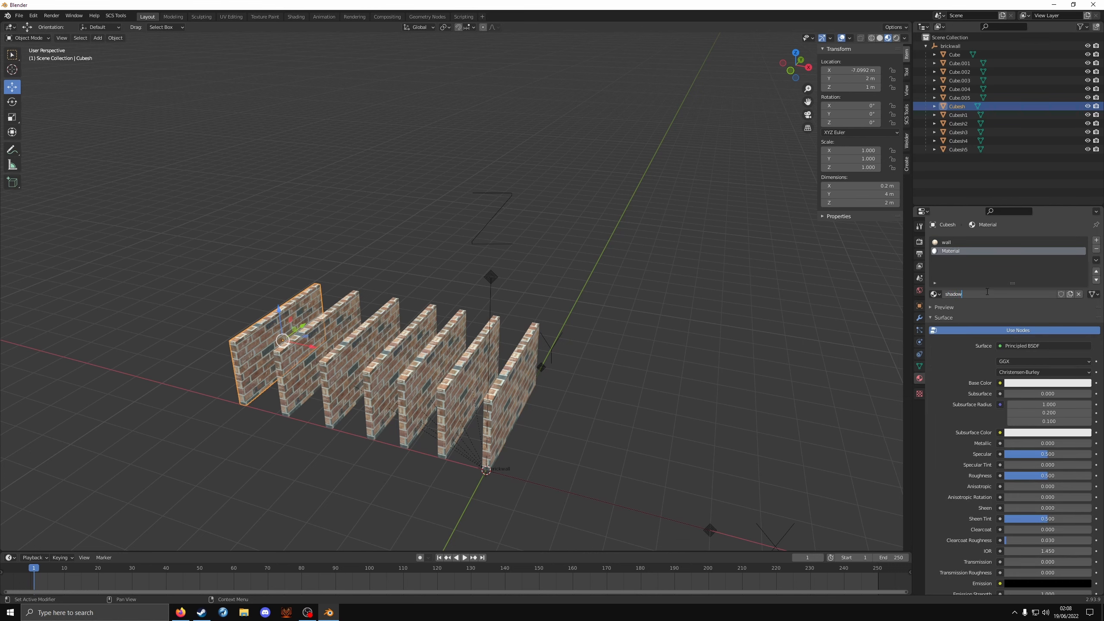
key("Return")
Set the SCS shader preset of the shadow material to shadowonly.
scroll(1003, 442, "down", 8)
scroll(1002, 442, "down", 7)
left_click(1028, 495)
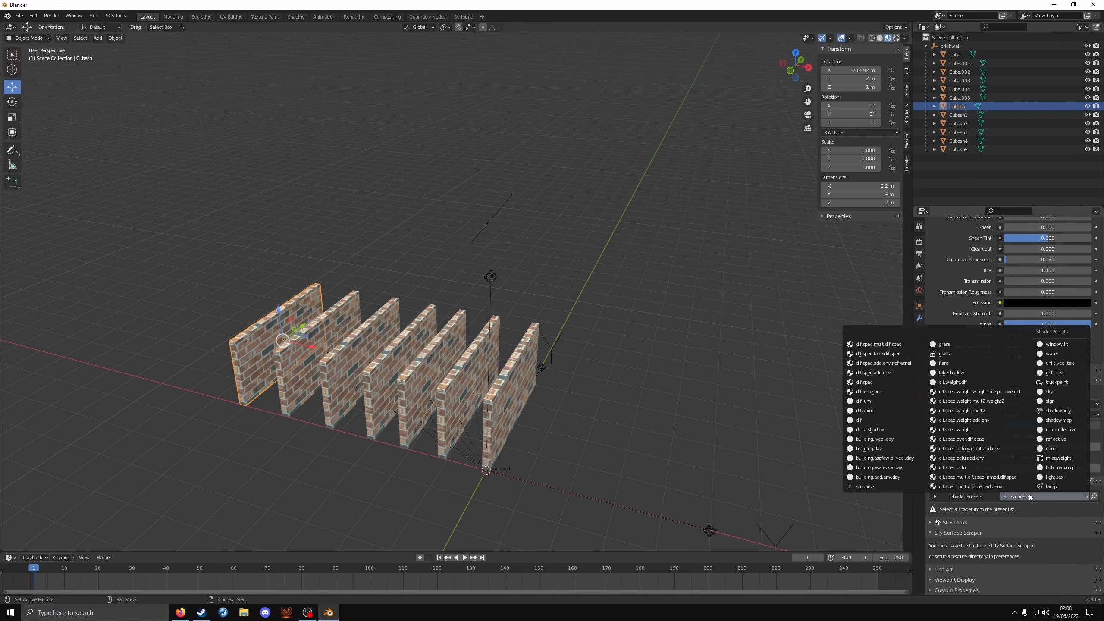
left_click(1060, 410)
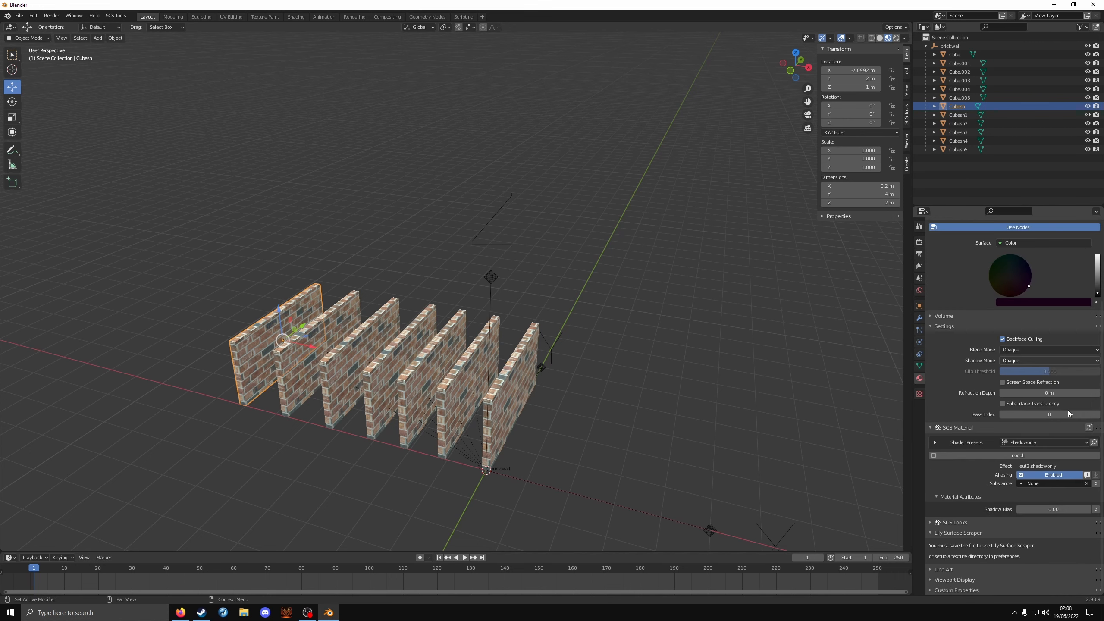
Assign the shadow material to all faces of the wall Cubesh in Edit Mode.
key("Tab")
scroll(610, 377, "up", 2)
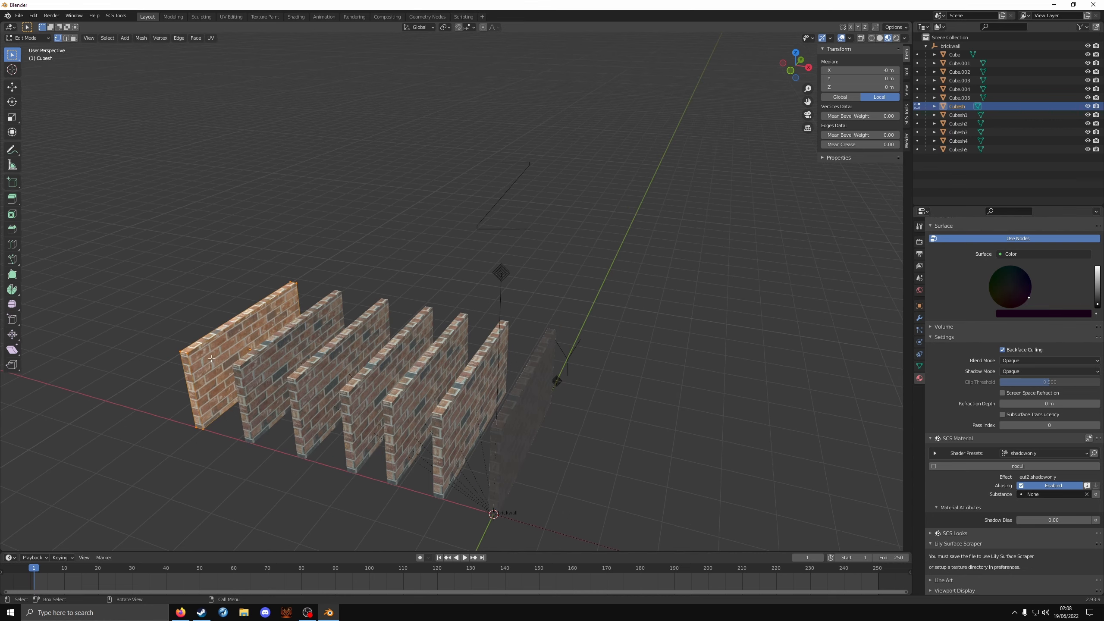
scroll(995, 331, "up", 6)
left_click(956, 304)
key("Tab")
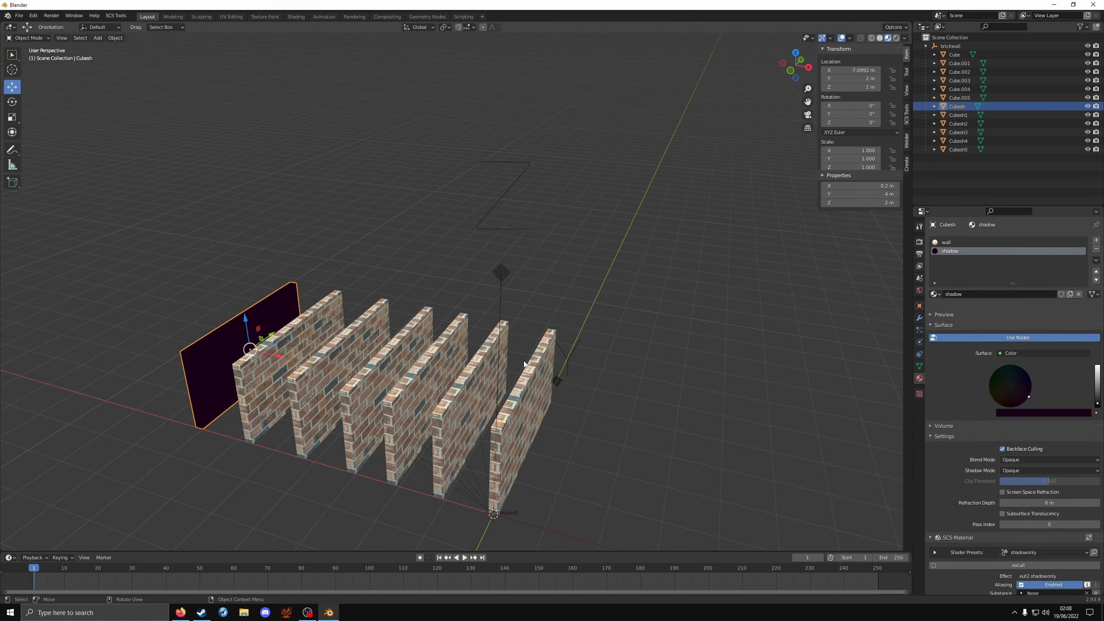
Add a material slot with the existing shadow material to Cubesh1 and assign it to all of its faces.
left_click(310, 333)
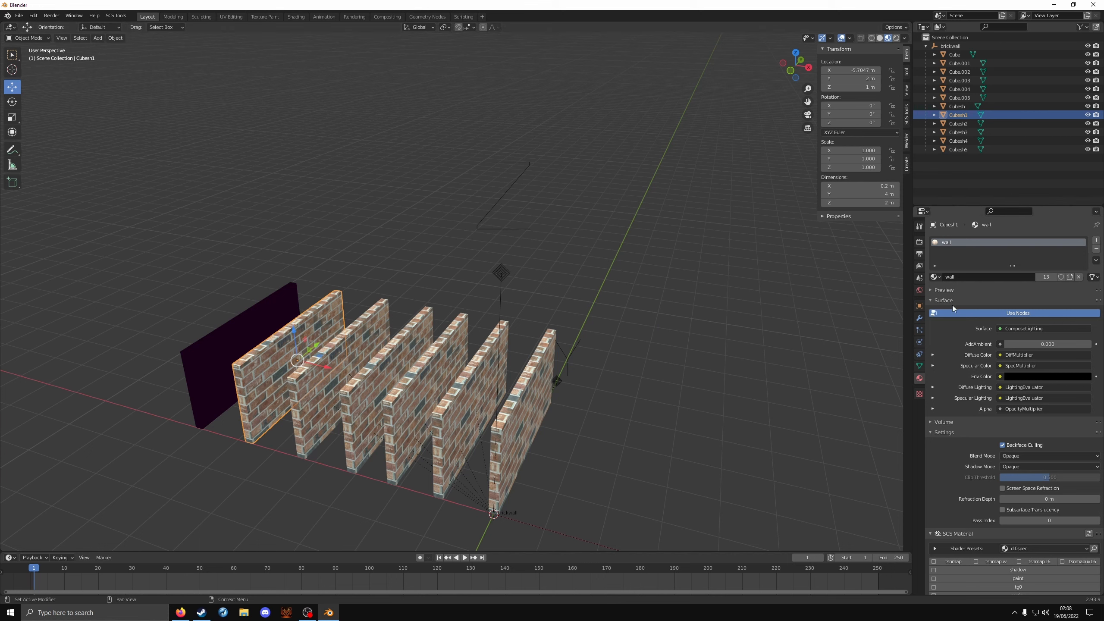
left_click(1096, 239)
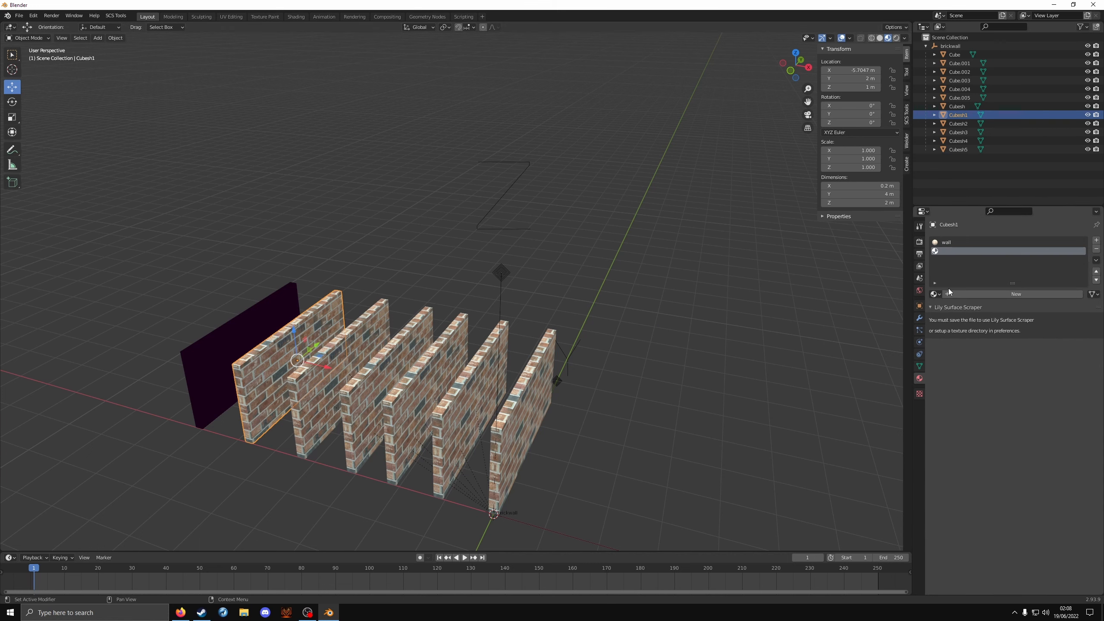
left_click(935, 294)
left_click(945, 323)
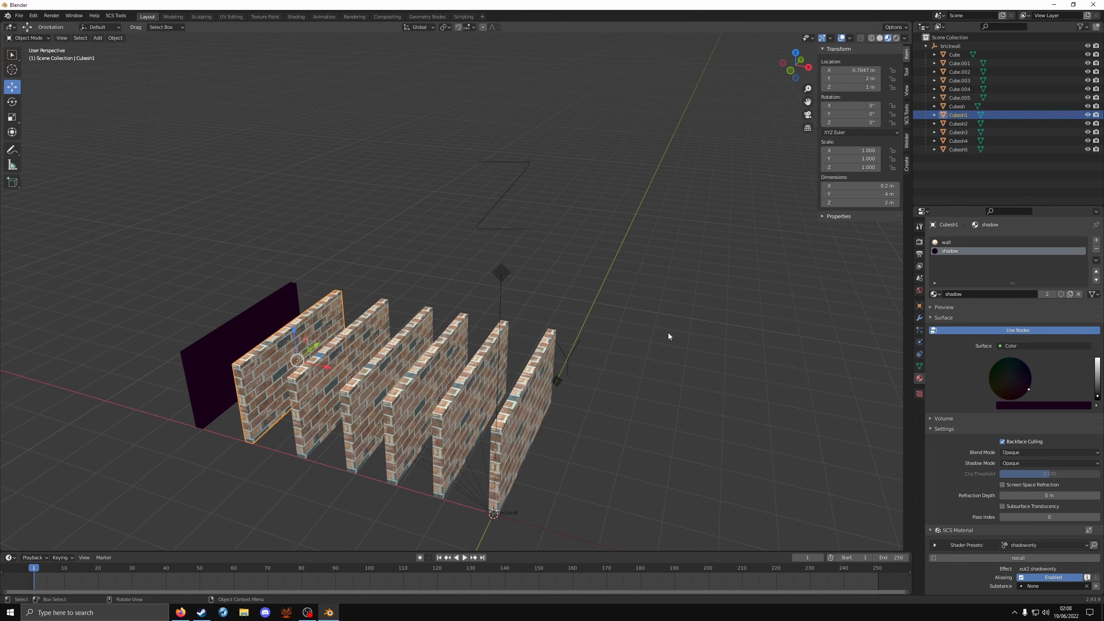
key("Tab")
left_click(974, 305)
key("Tab")
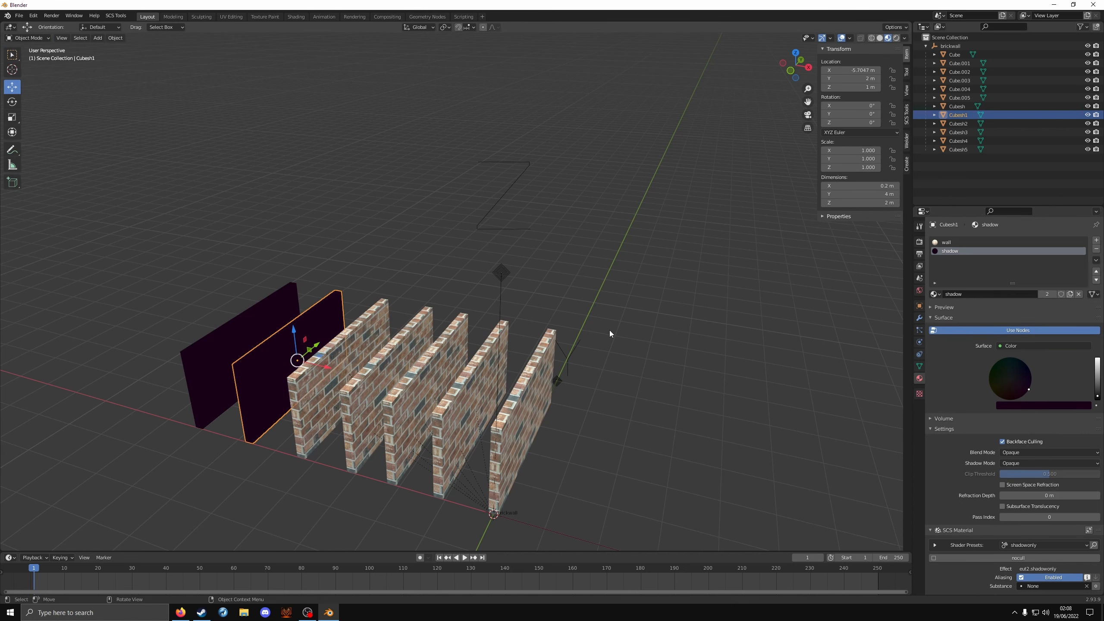
Add a material slot with the existing shadow material to Cubesh2 and assign it to all of its faces.
left_click(375, 325)
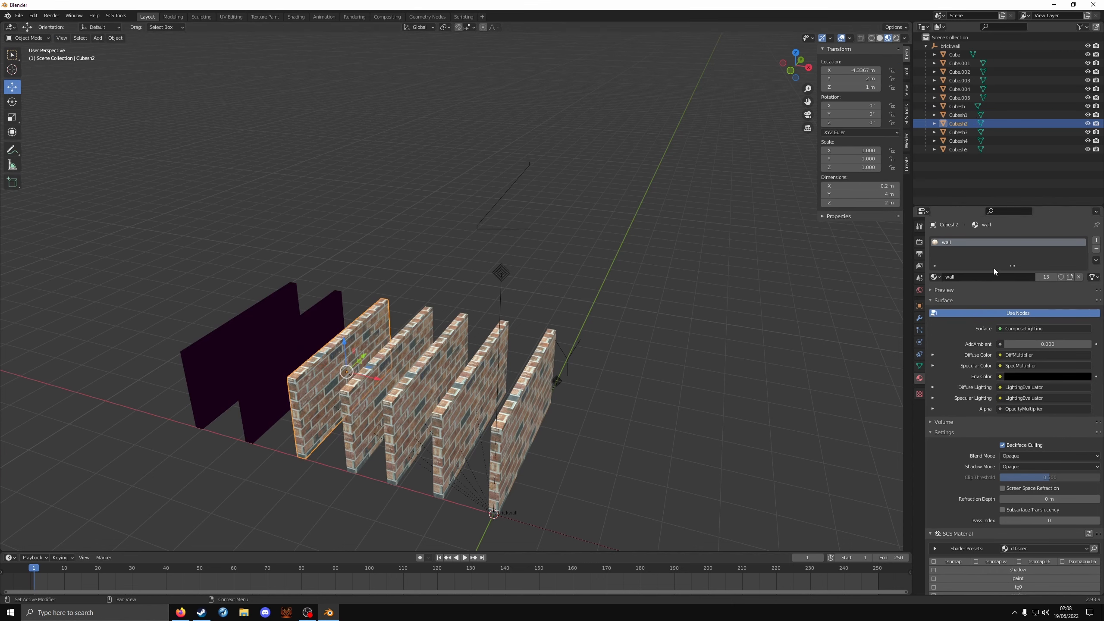
left_click(1096, 240)
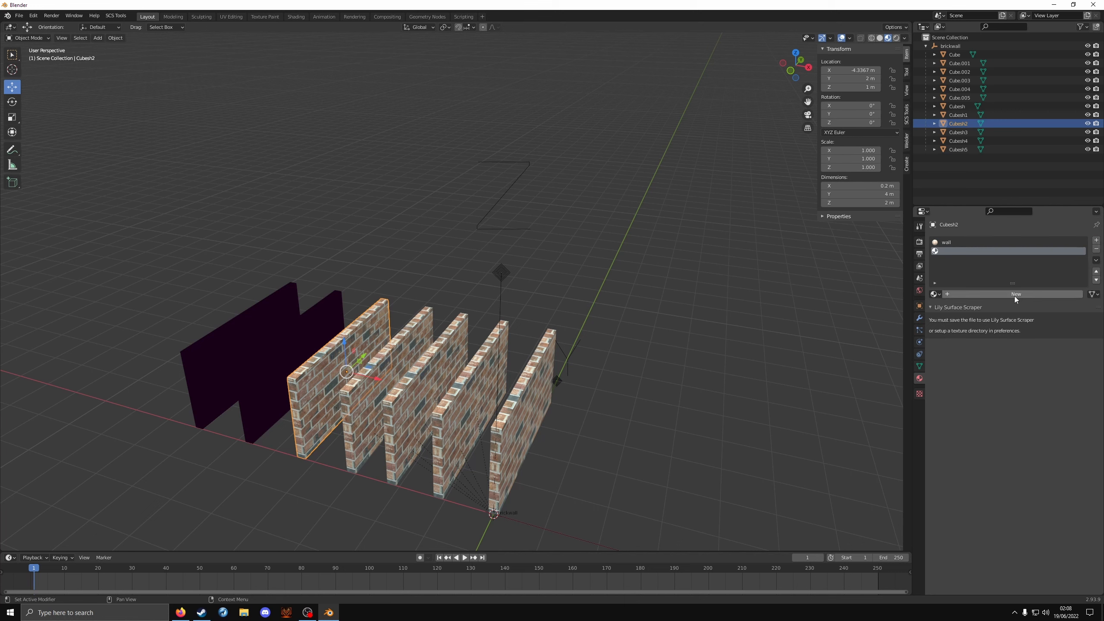
left_click(935, 296)
left_click(956, 320)
key("Tab")
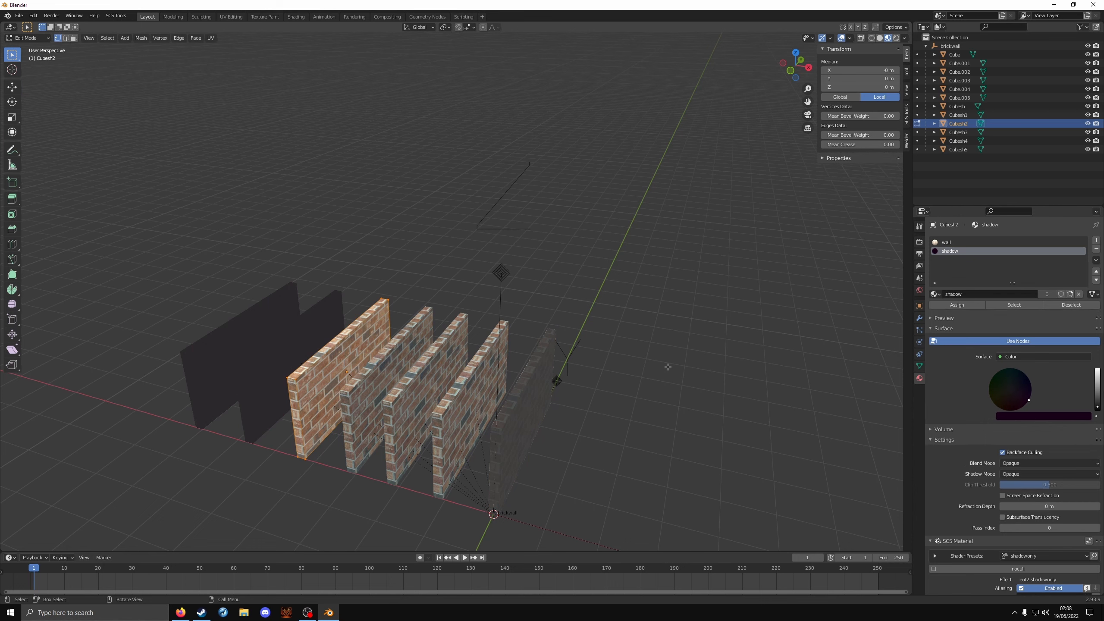
left_click(959, 305)
key("Tab")
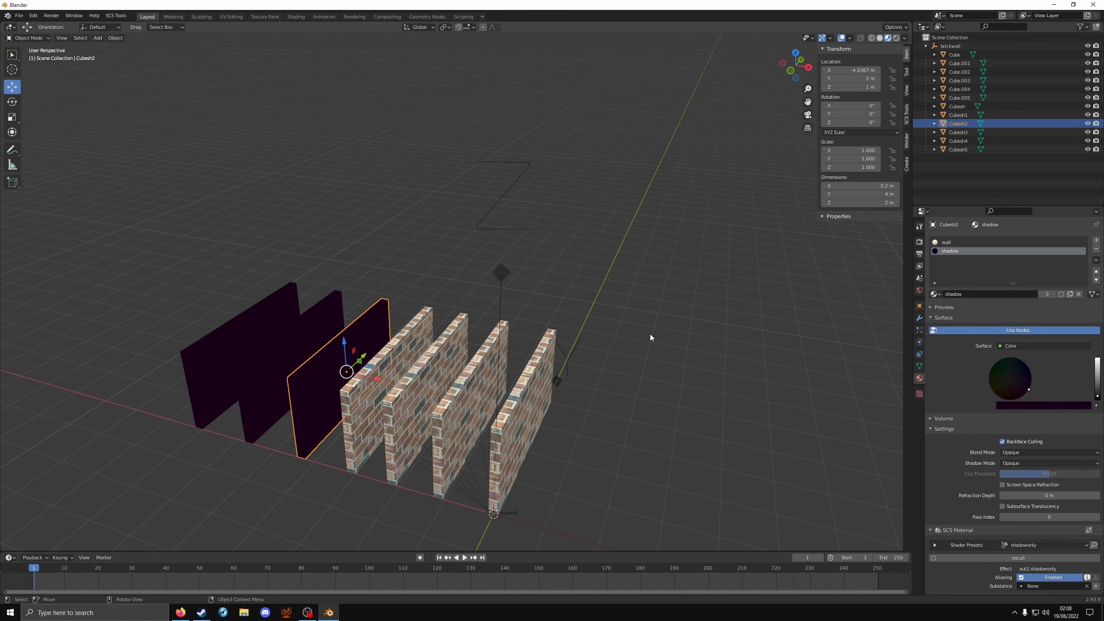
Add a material slot with the existing shadow material to Cubesh3 and assign it to all of its faces.
left_click(360, 410)
left_click(1095, 240)
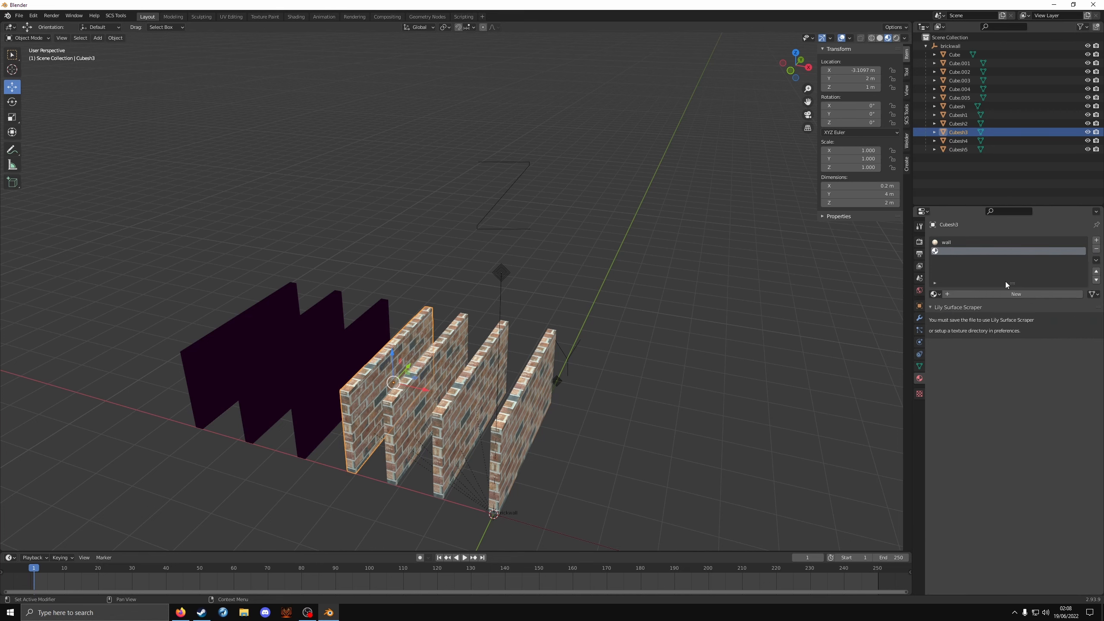
left_click(937, 296)
left_click(952, 324)
key("Tab")
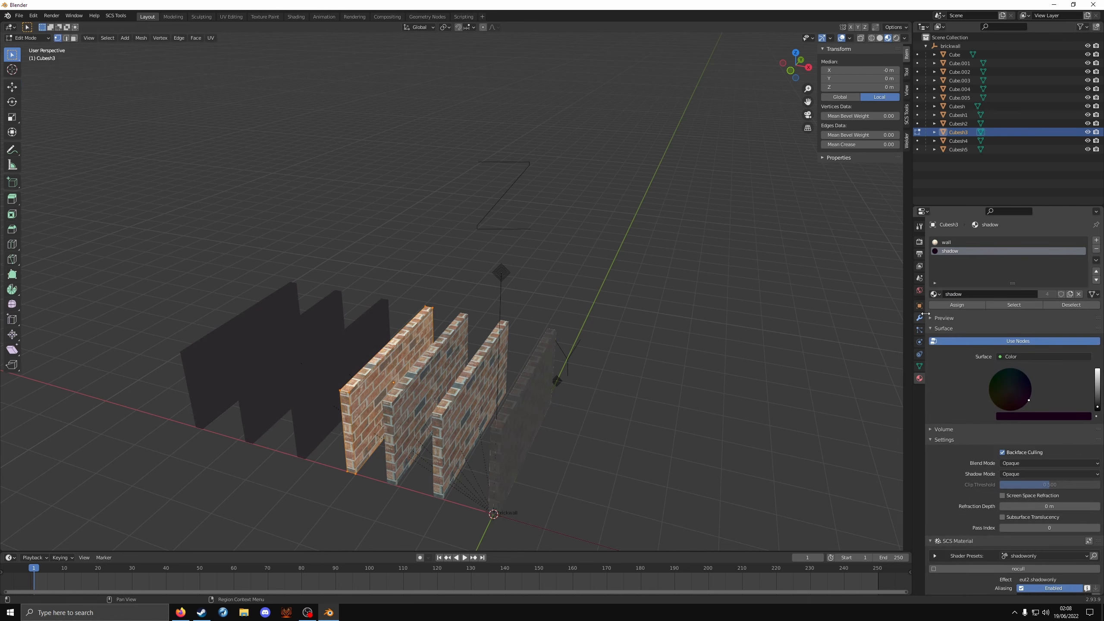
left_click(967, 305)
key("Tab")
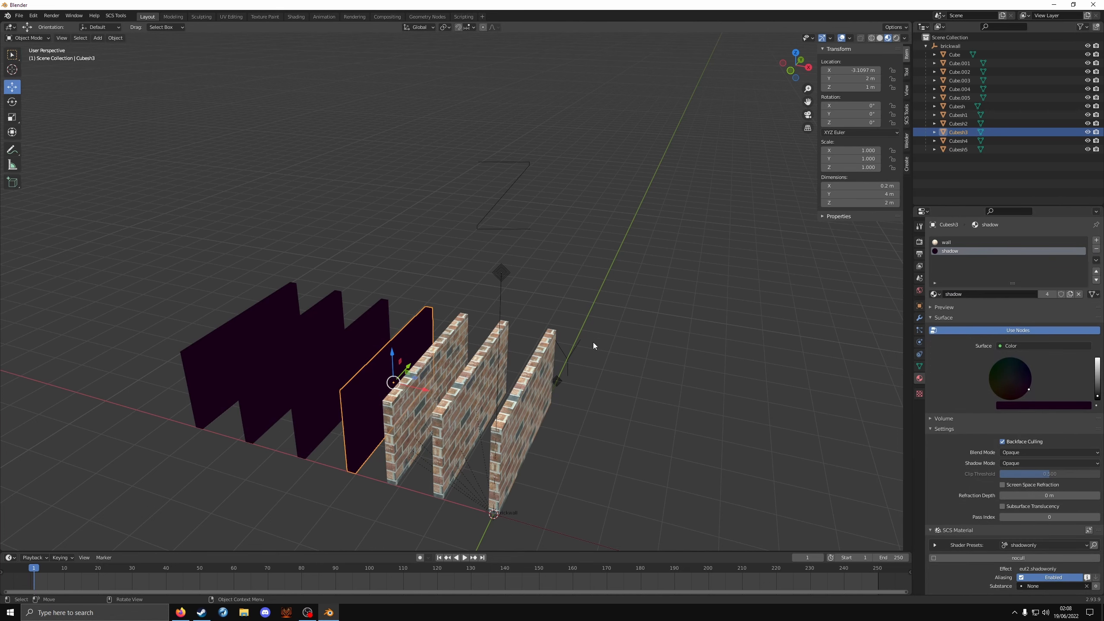
Add a material slot with the existing shadow material to Cubesh4 and assign it to all of its faces.
left_click(452, 359)
left_click(1095, 241)
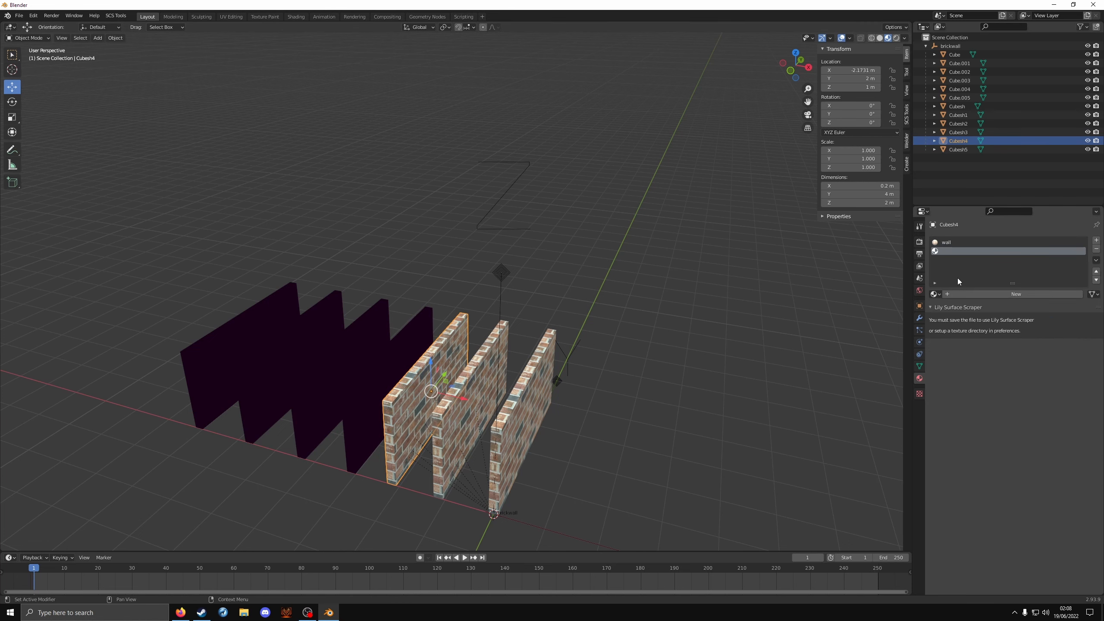
left_click(934, 292)
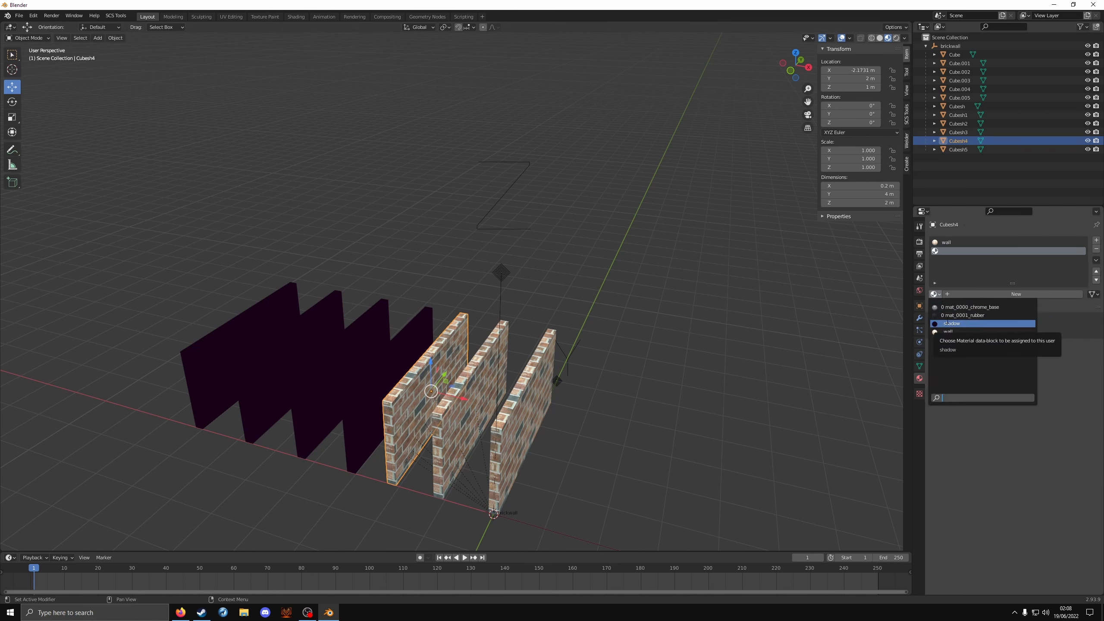
left_click(952, 325)
key("Tab")
left_click(953, 306)
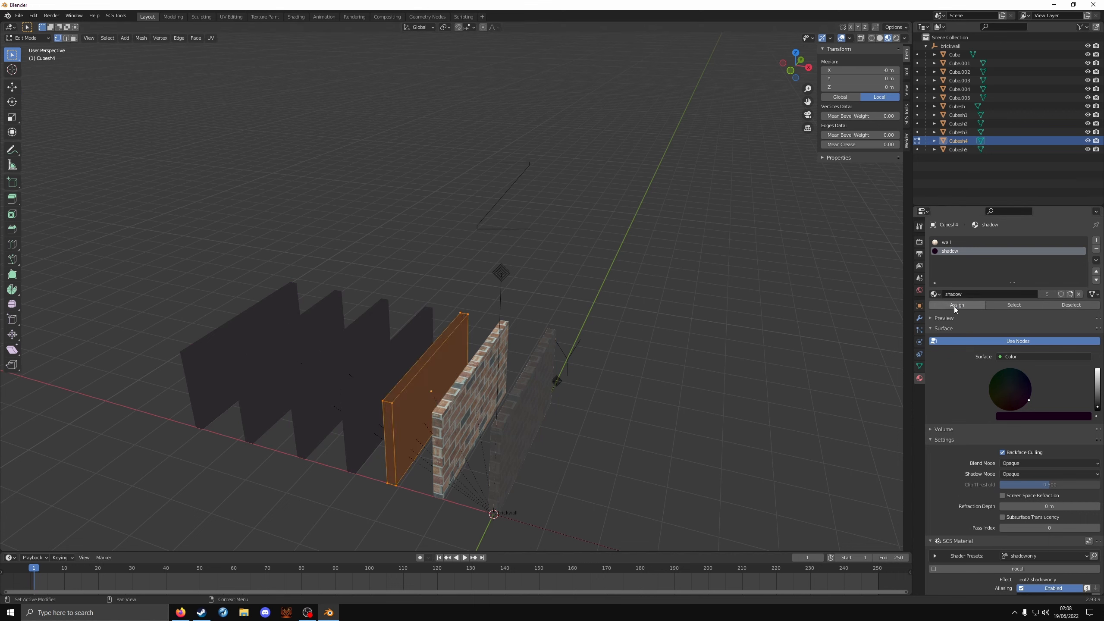
key("Tab")
Add a material slot with the existing shadow material to Cubesh5 and assign it to all of its faces.
left_click(474, 398)
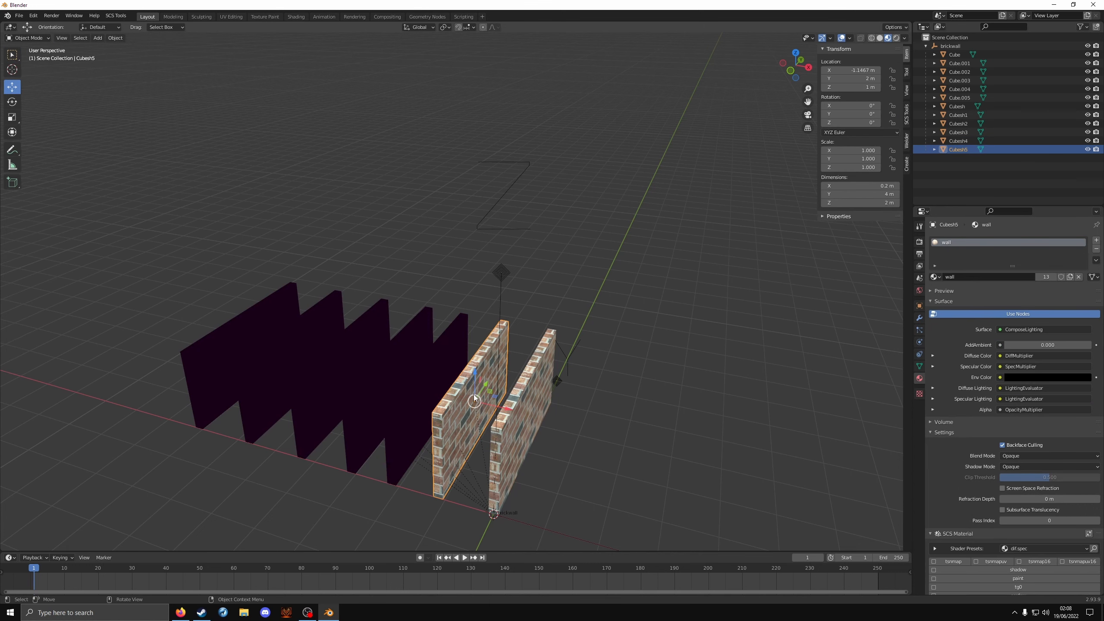
left_click(1096, 241)
left_click(934, 294)
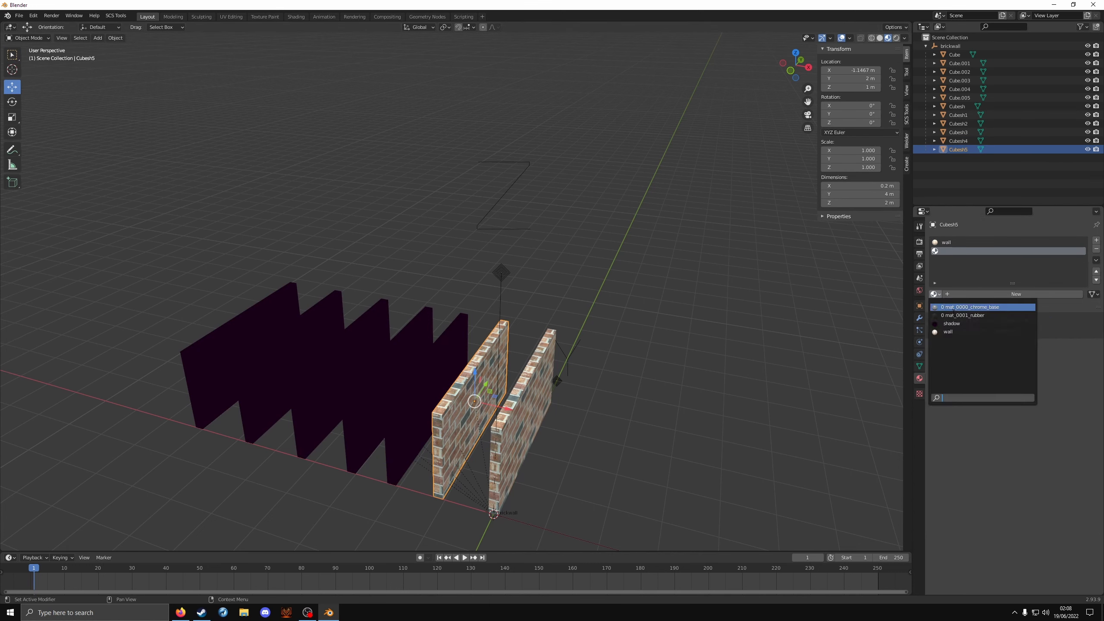
left_click(954, 325)
key("Tab")
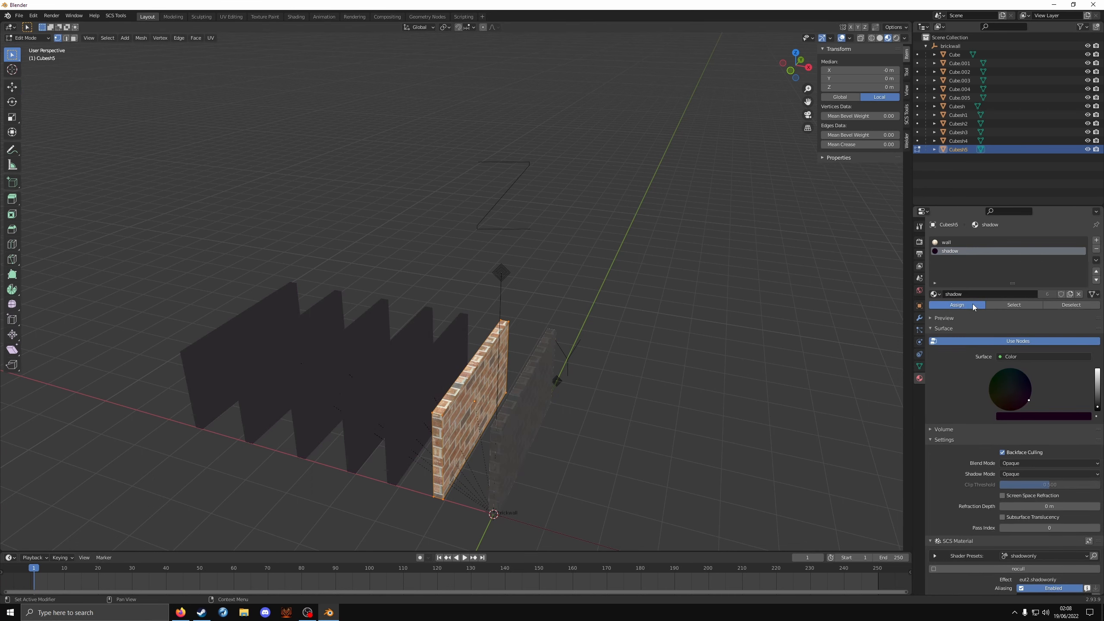
key("a")
key("Tab")
Set the X location of the shadow mesh Cubesh5 to 0 m so it overlaps the visible brick wall.
middle_click_drag(611, 369, 528, 342, "shift")
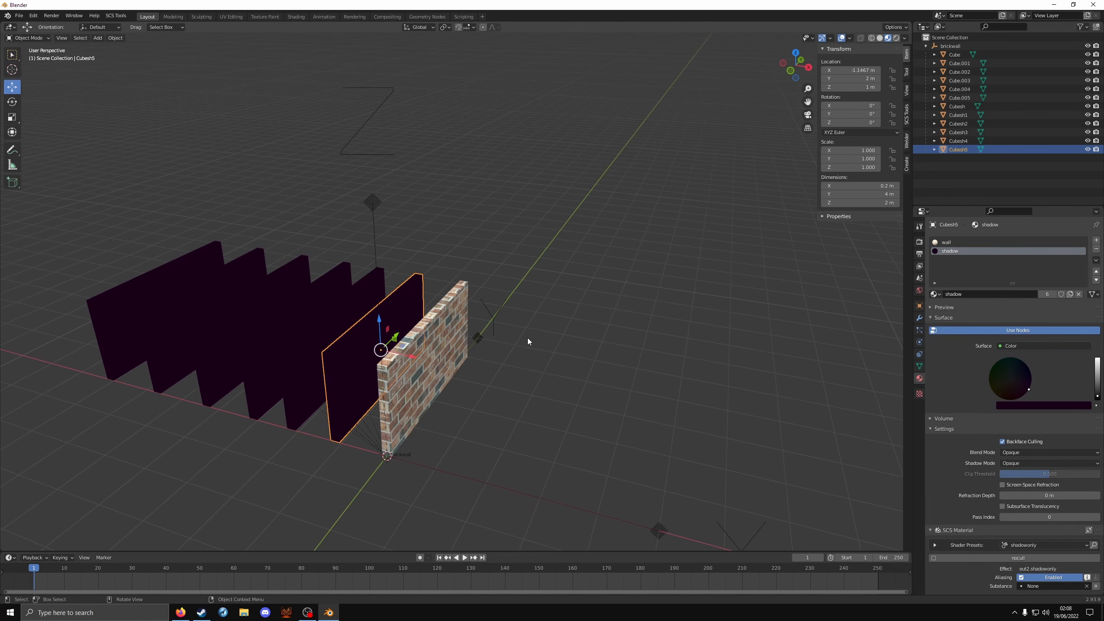
middle_click_drag(125, 270, 187, 281, "shift")
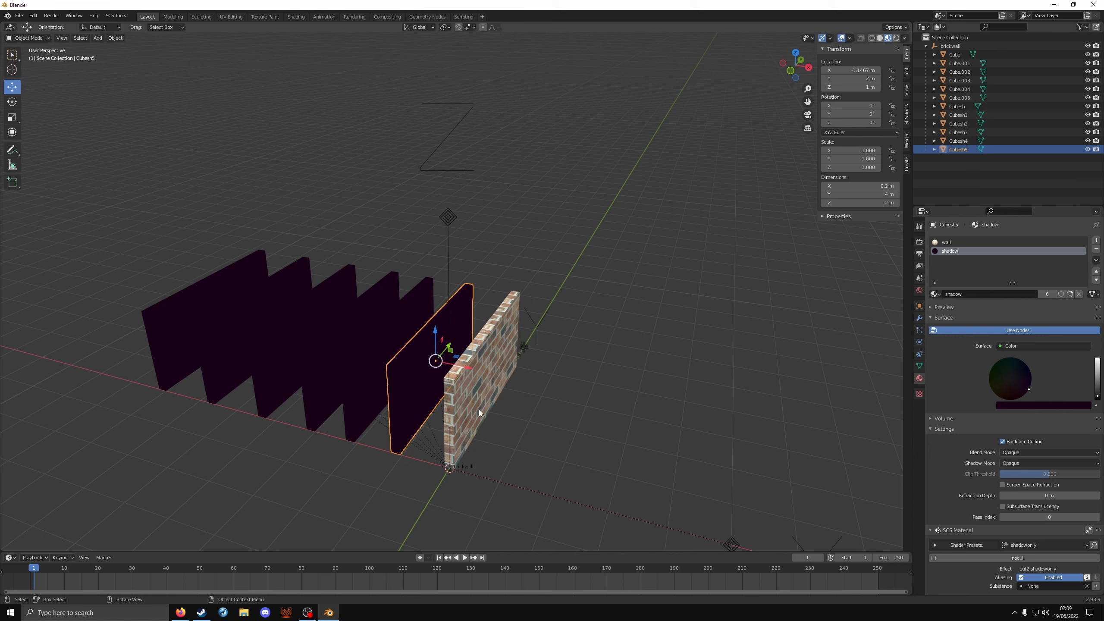
left_click(859, 71)
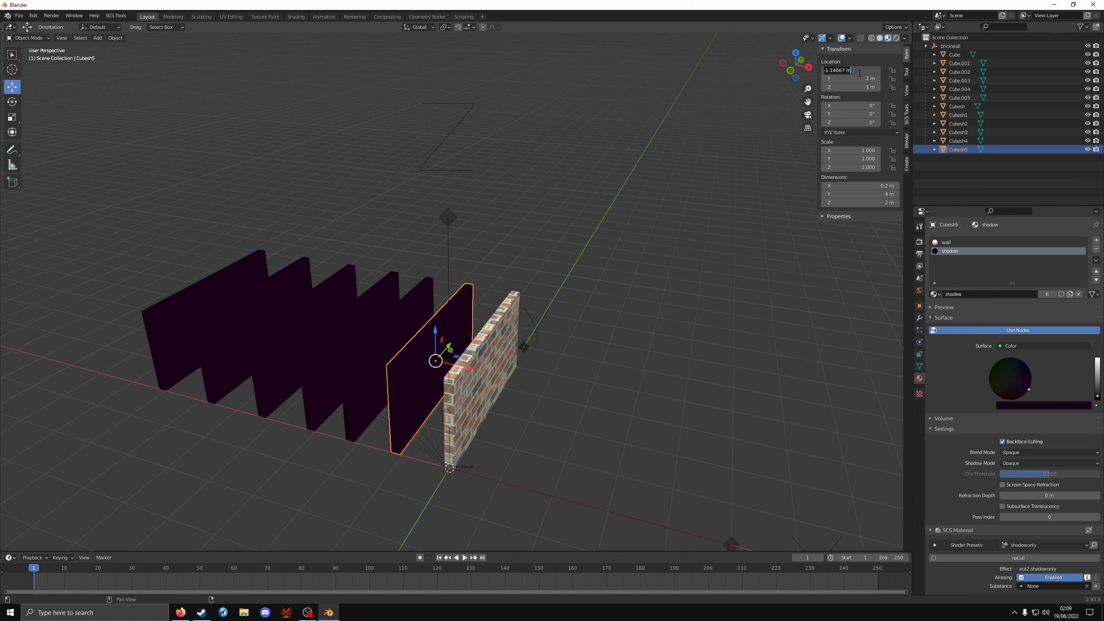
type("0")
key("Return")
Set the X location of the shadow mesh Cubesh4 to 0 m.
left_click(383, 373)
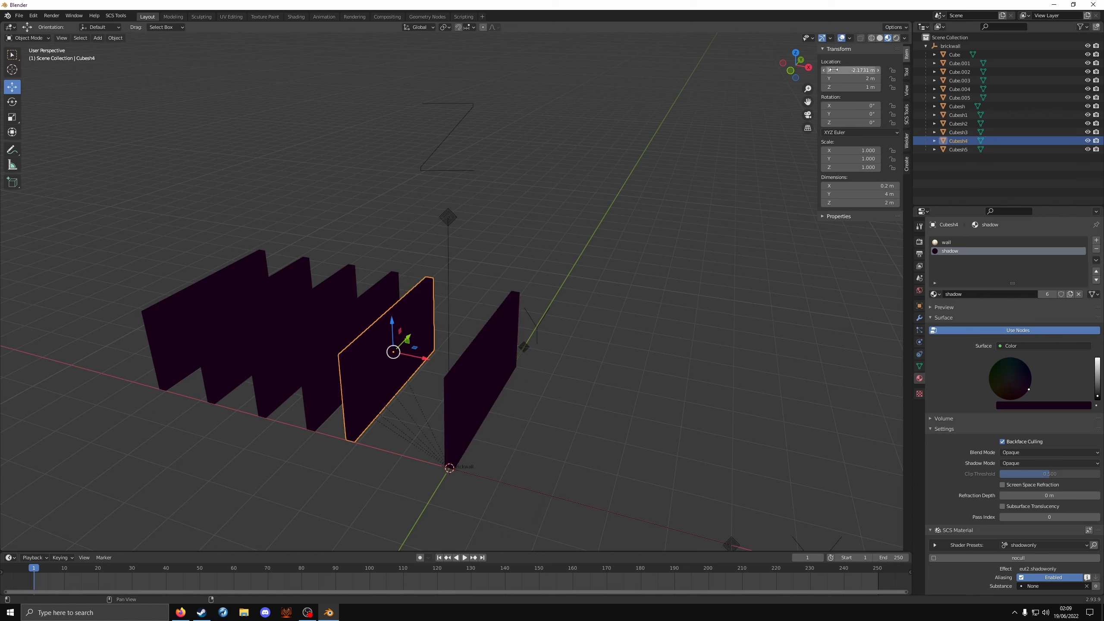
left_click(832, 69)
type("0")
key("Return")
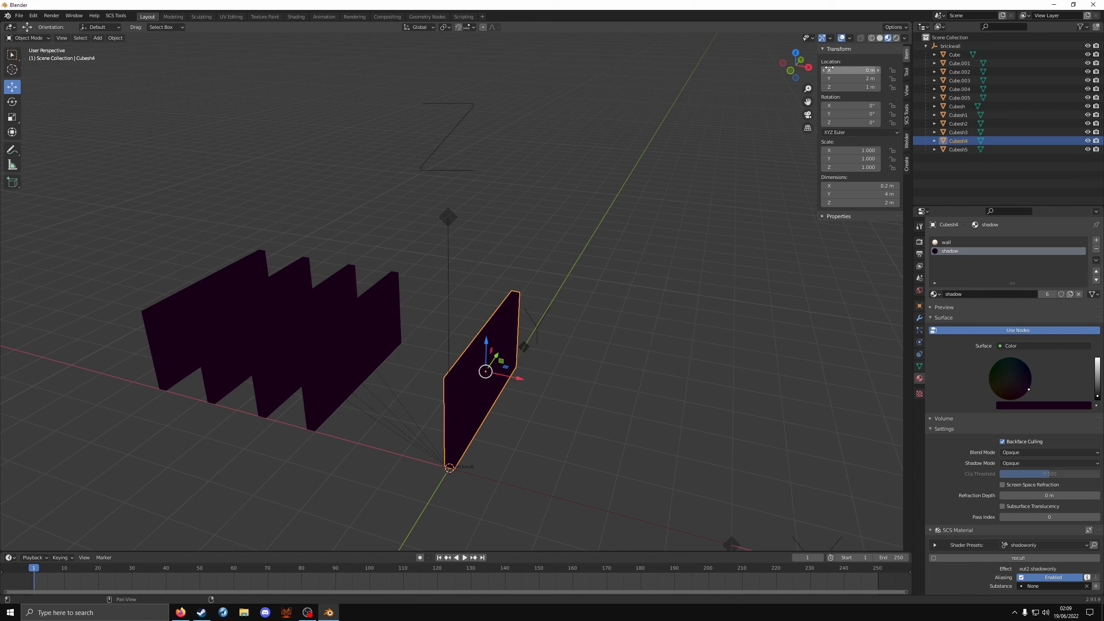
Set the X location of the shadow mesh Cubesh3 to 0 m.
left_click(388, 293)
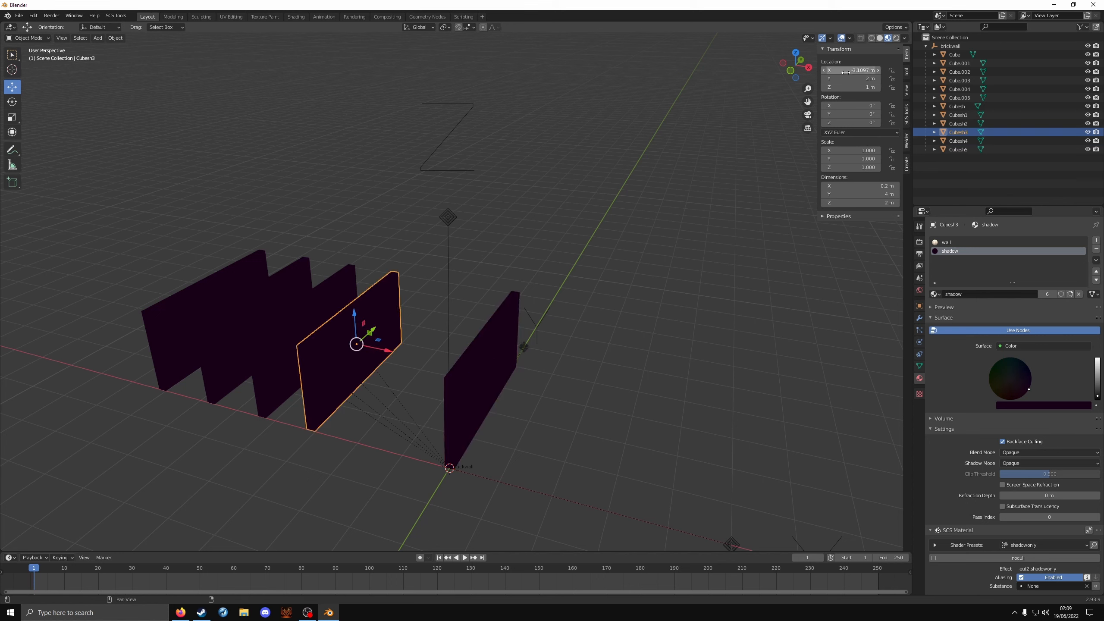
left_click(845, 71)
type("0")
key("Return")
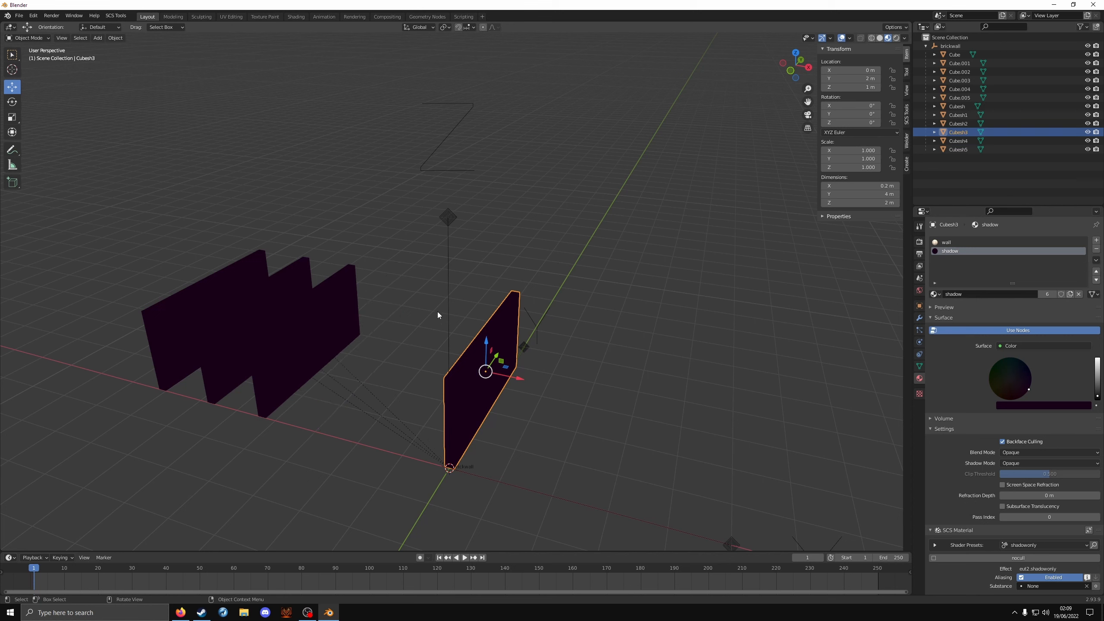
Set the X location of the shadow mesh Cubesh2 to 0 m.
left_click(350, 322)
left_click(867, 70)
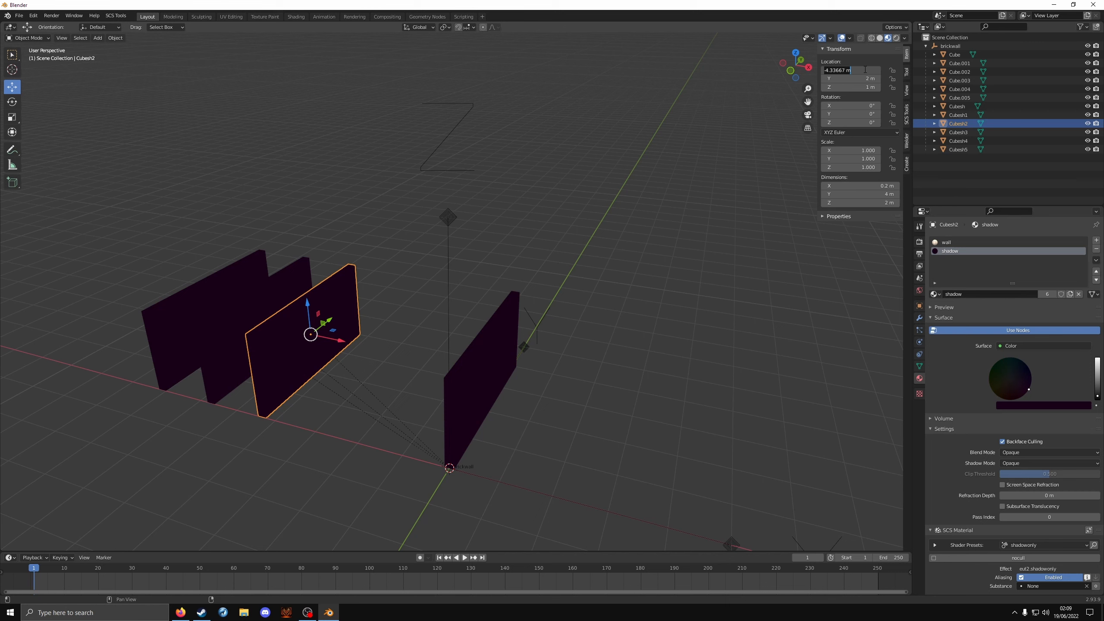
type("0")
key("Return")
Set the X location of the shadow mesh Cubesh1 to 0 m.
left_click(291, 308)
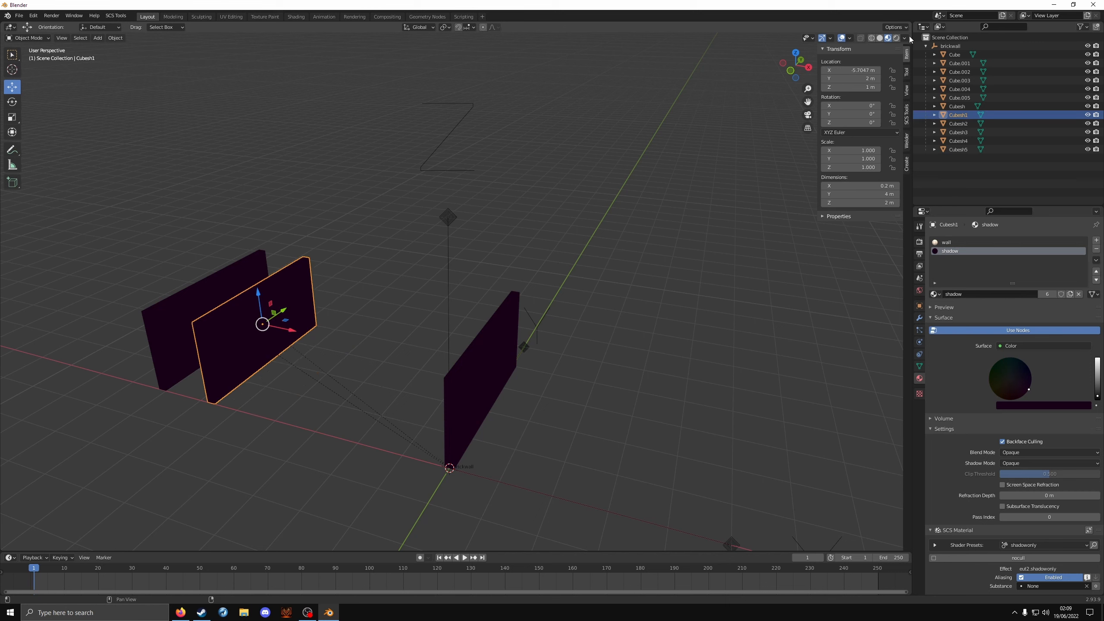
left_click(866, 70)
type("0")
key("Return")
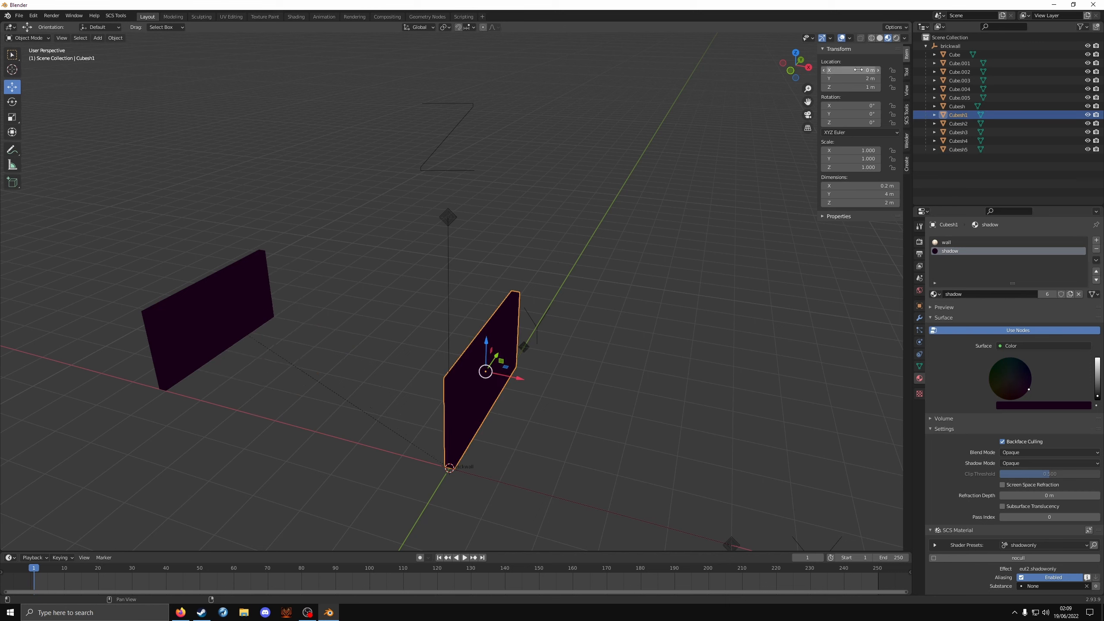
Set the X location of the shadow mesh Cubesh to 0 m.
left_click(272, 301)
left_click(861, 69)
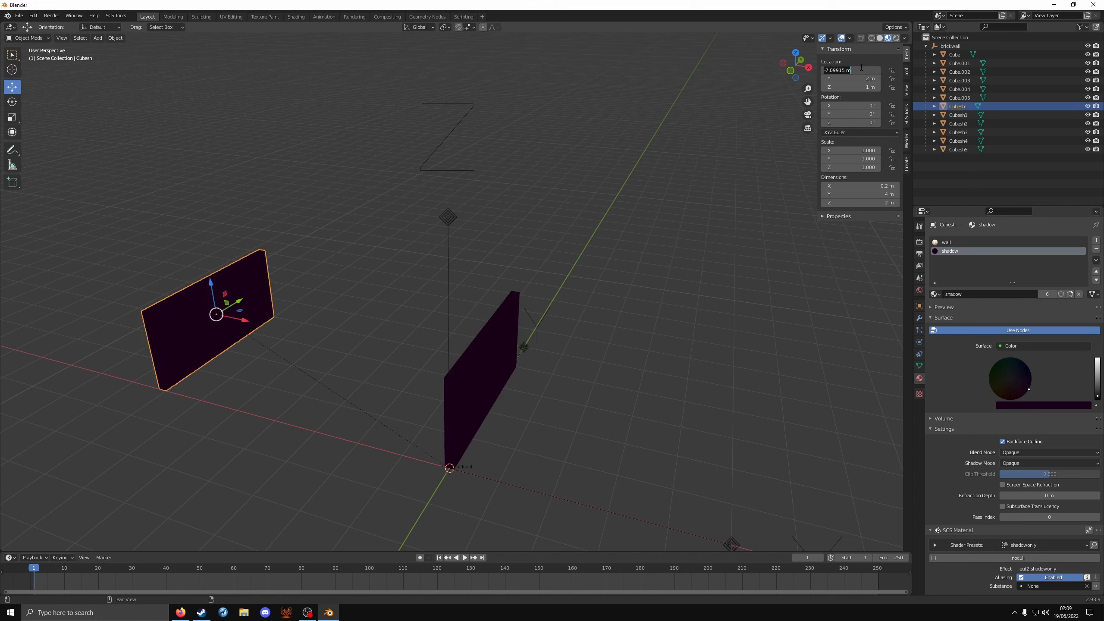
type("0")
key("Return")
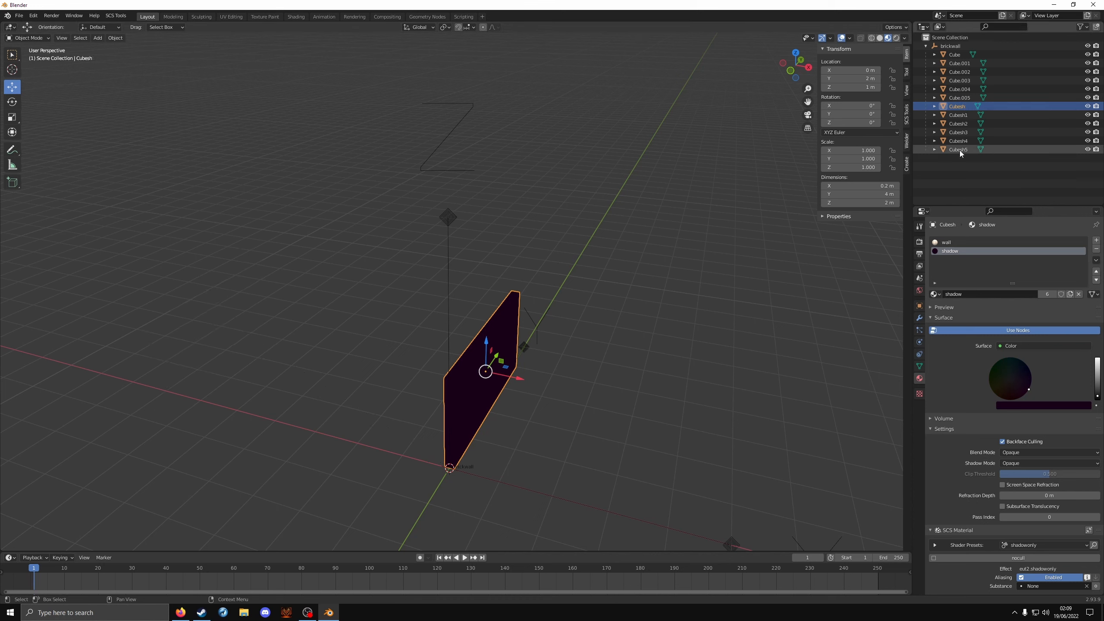
left_click(976, 177)
left_click(961, 55)
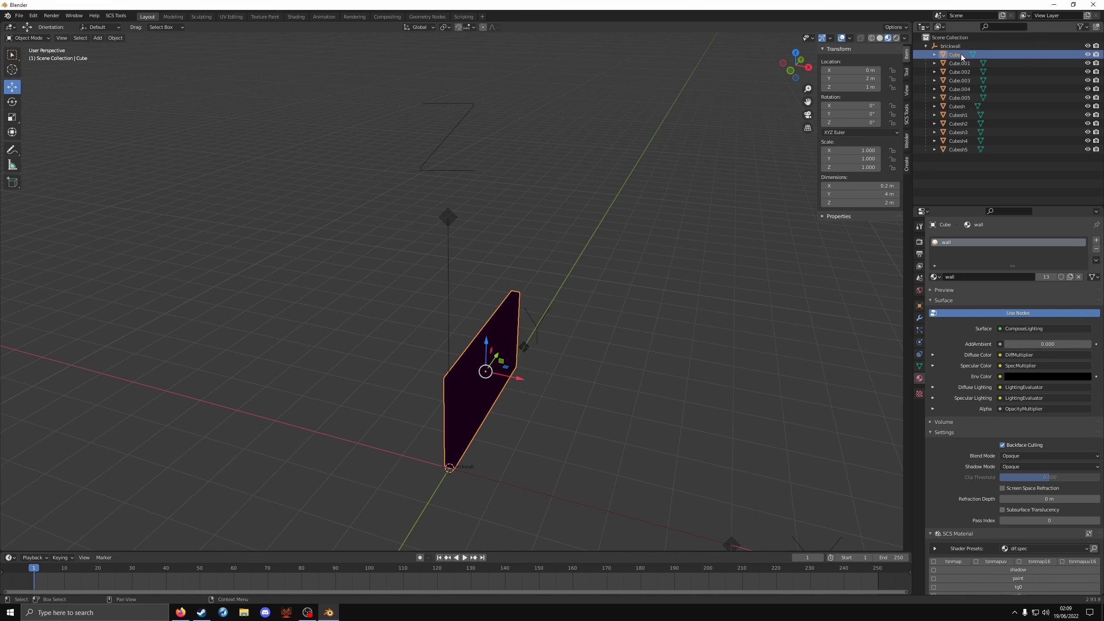
left_click(961, 149)
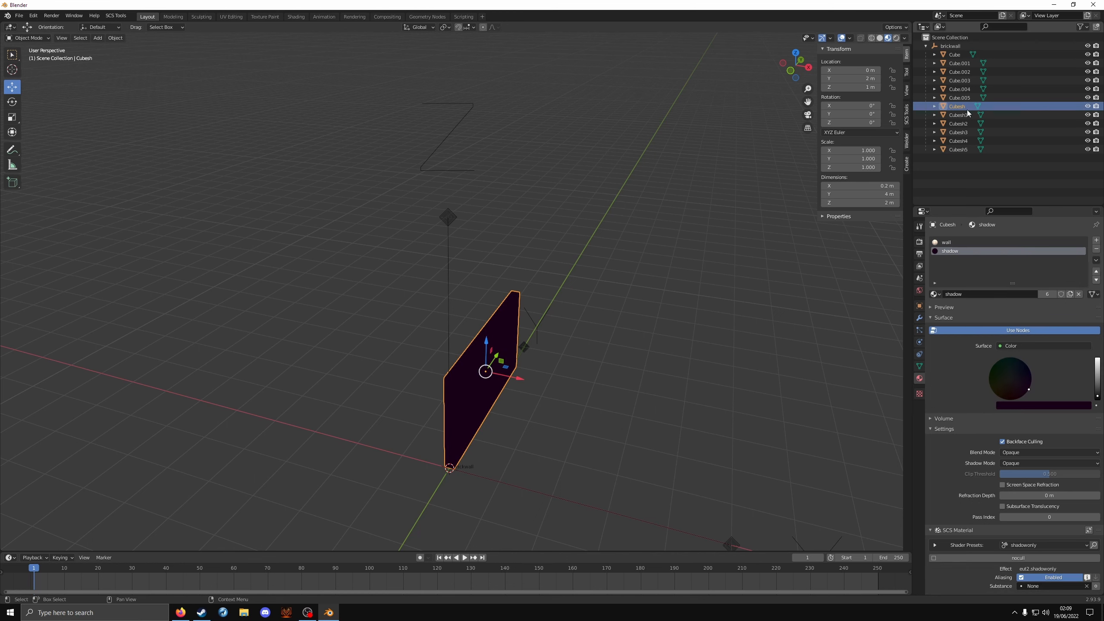
left_click(975, 187)
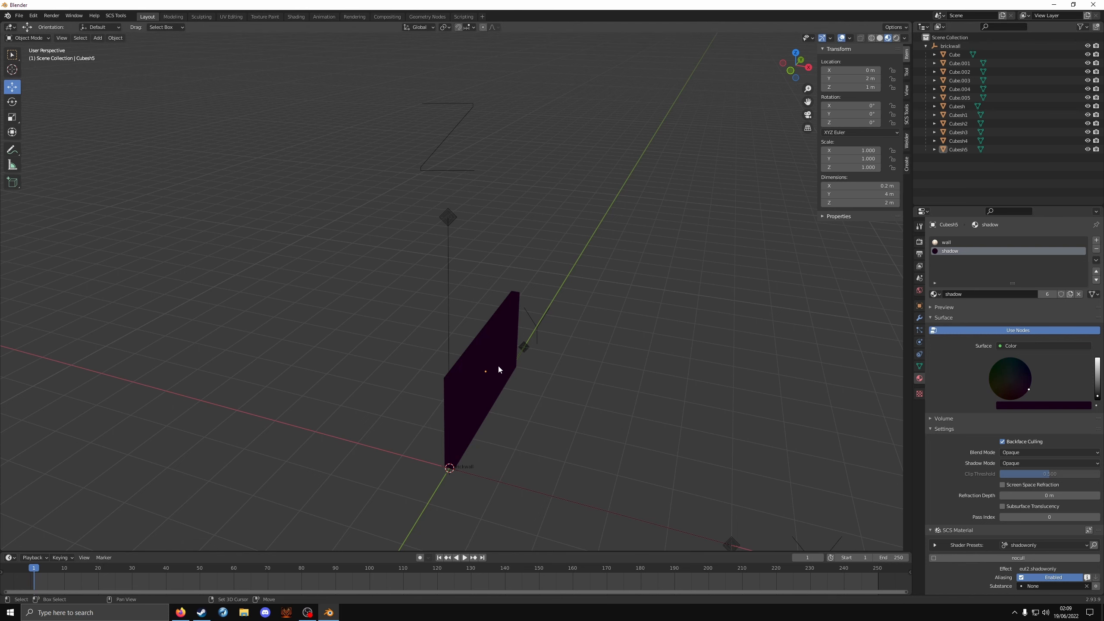
middle_click_drag(500, 369, 449, 386)
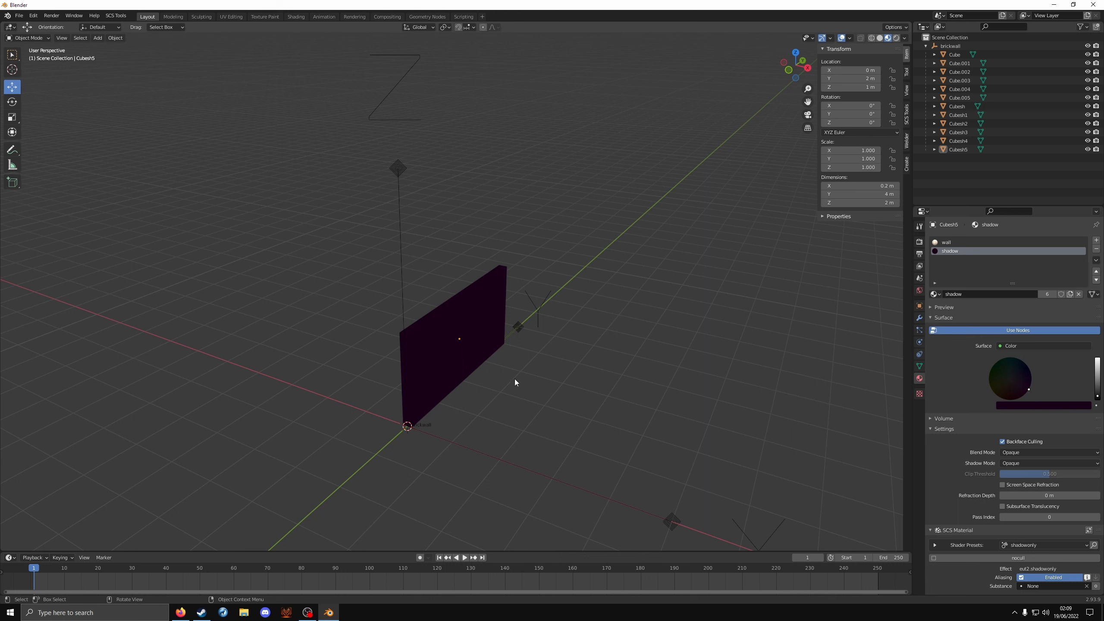
Set the default SCS export path to the ats wall\model\brickwall folder and export the selected brickwall root object.
left_click(925, 46)
left_click(953, 46)
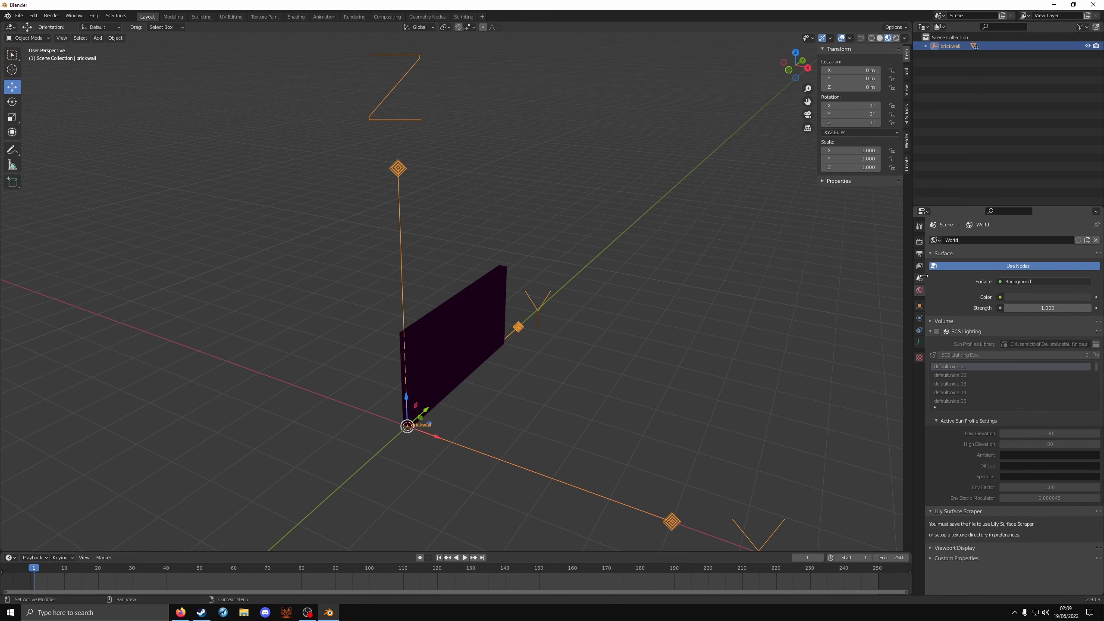
left_click(920, 256)
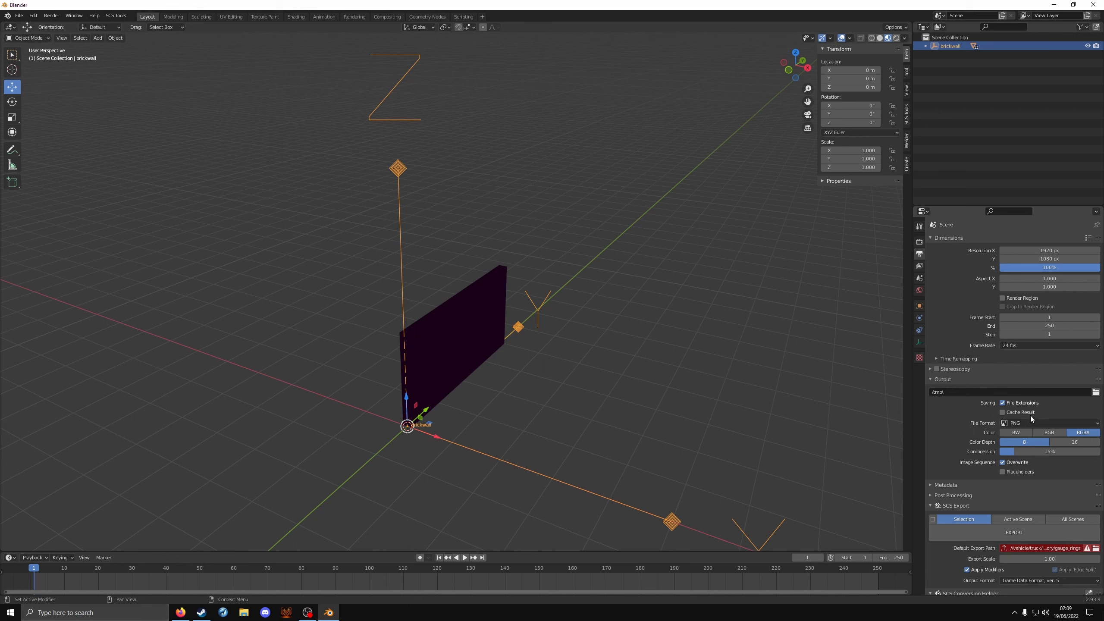
scroll(1073, 461, "down", 3)
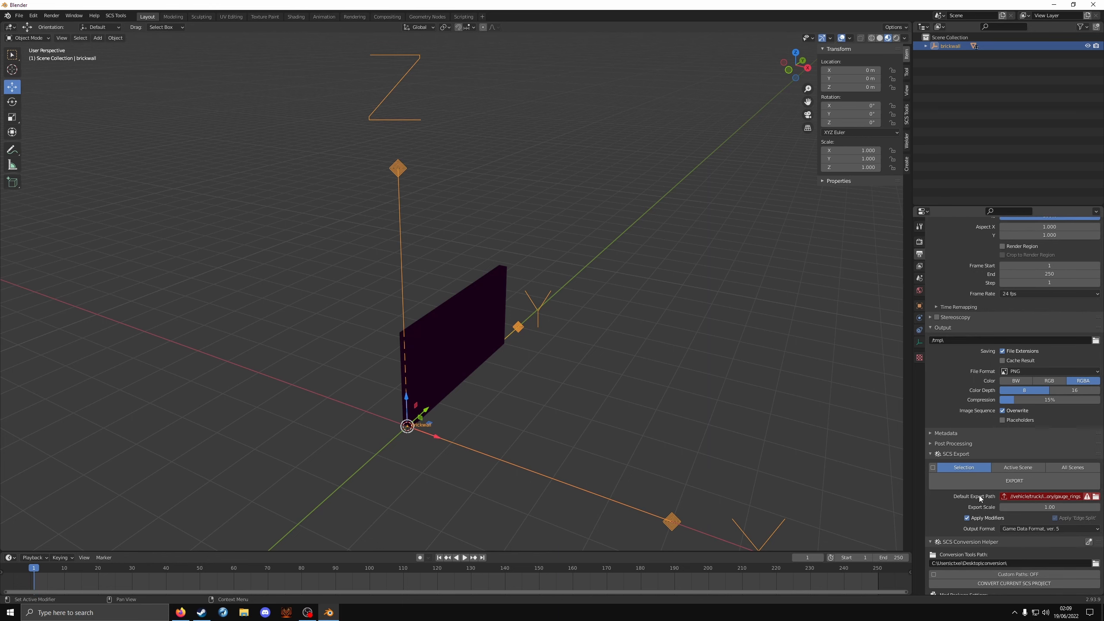
left_click(1096, 496)
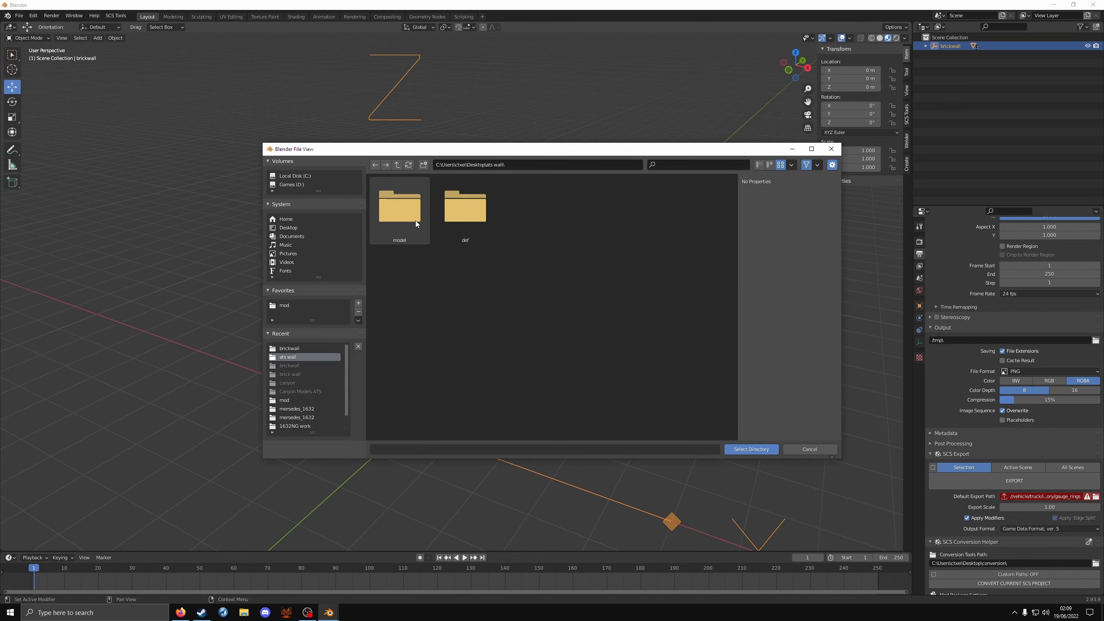
double_click(399, 211)
double_click(401, 211)
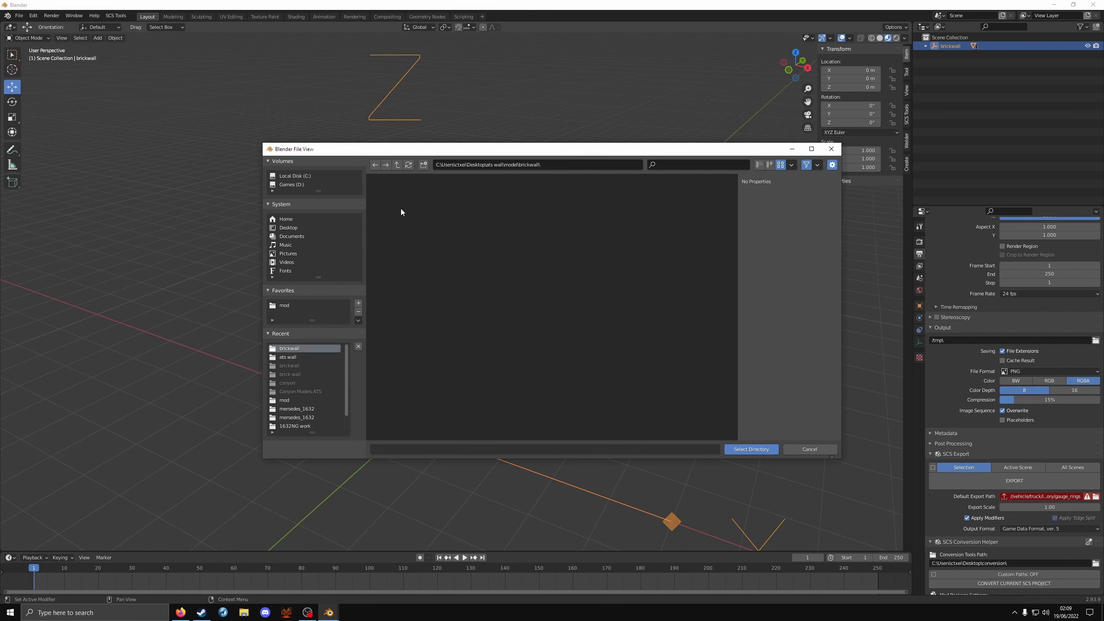
left_click(748, 449)
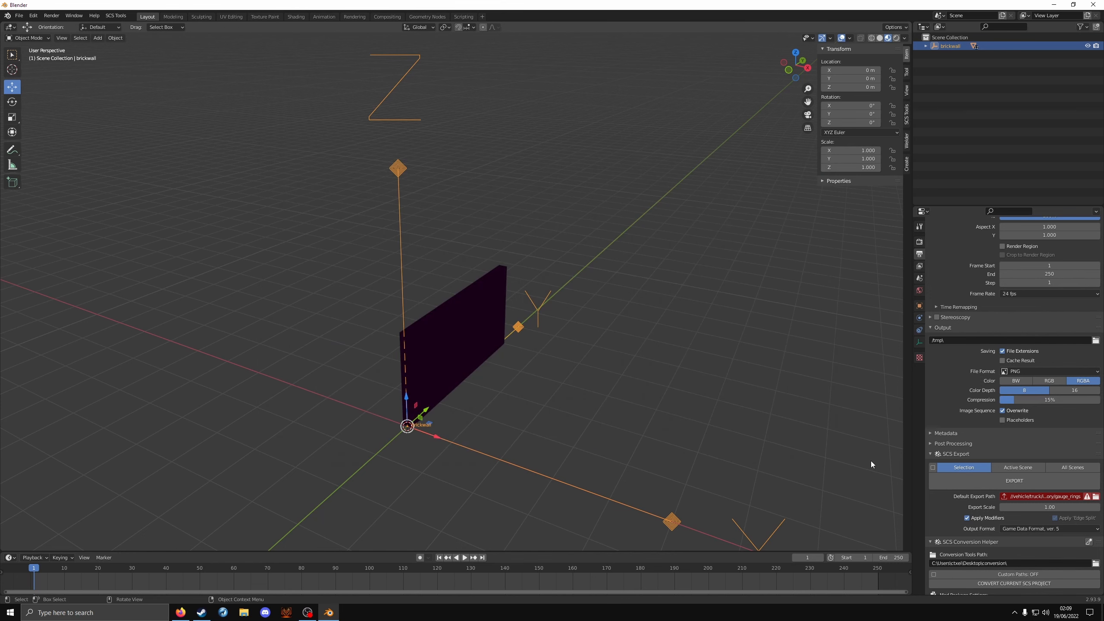
left_click(990, 480)
scroll(1047, 487, "down", 3)
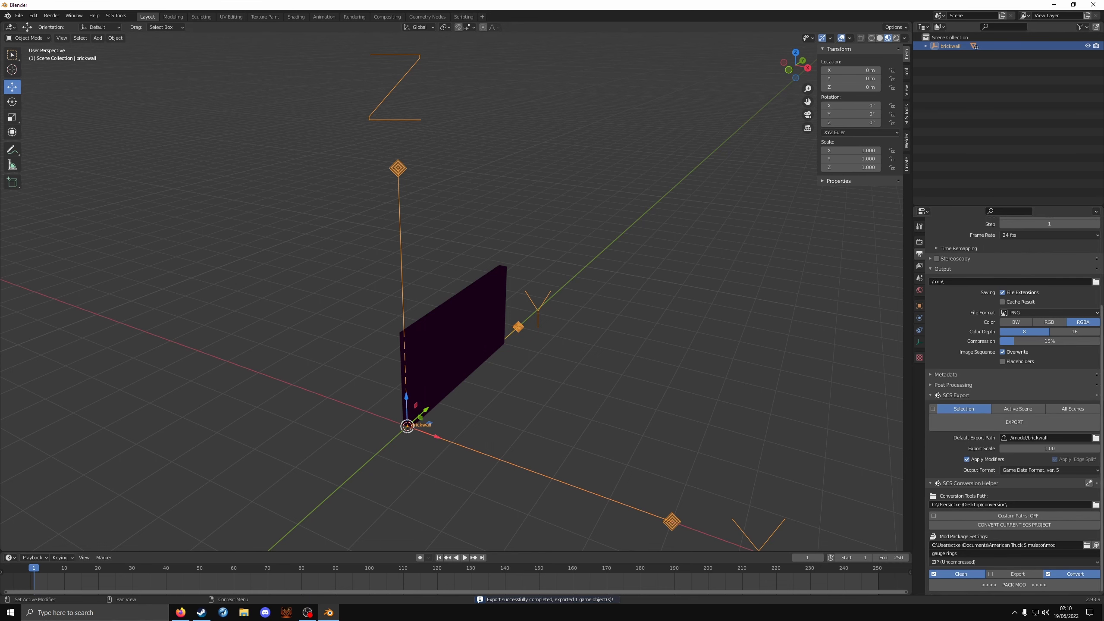
Check the exported files in the model\brickwall folder of ats wall on the desktop and read through brickwall.tobj.
left_click(1102, 613)
double_click(533, 353)
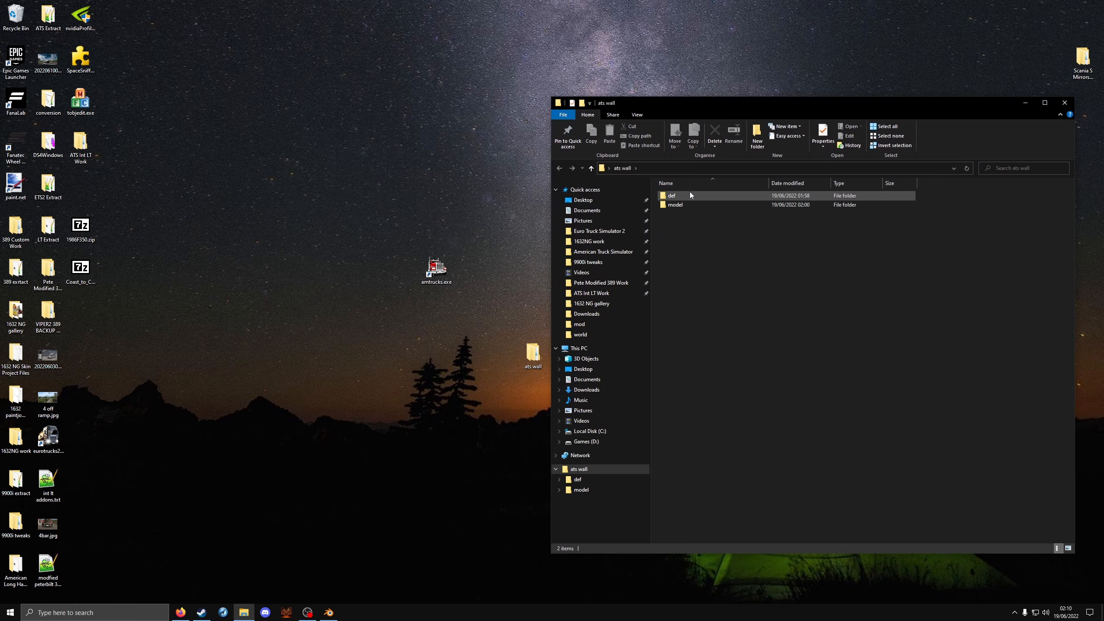
left_click(690, 204)
double_click(690, 204)
double_click(689, 195)
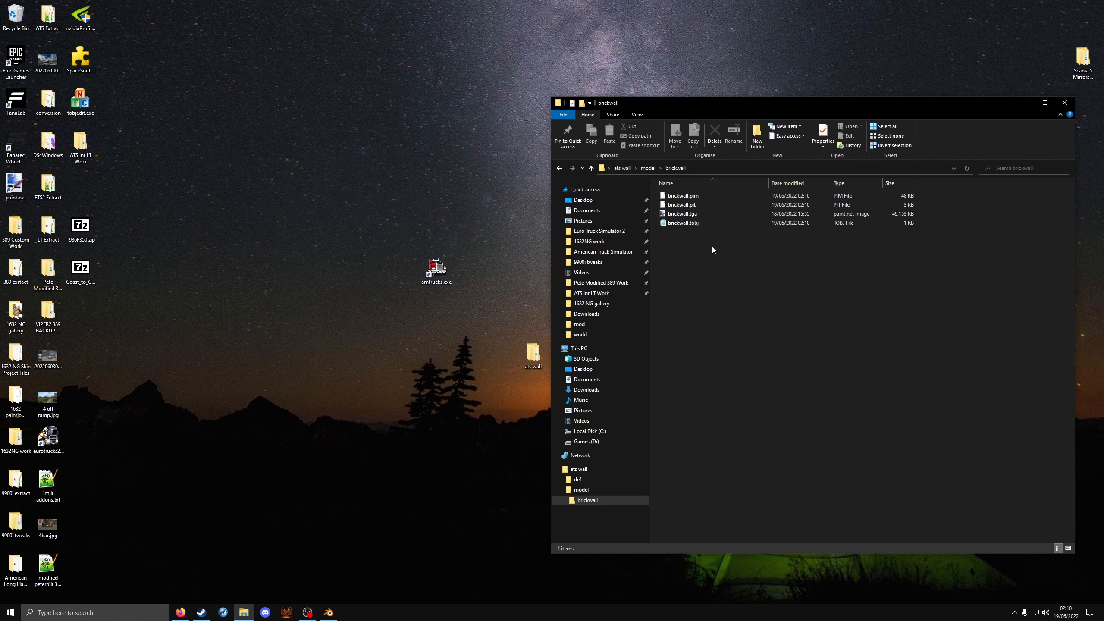
double_click(703, 223)
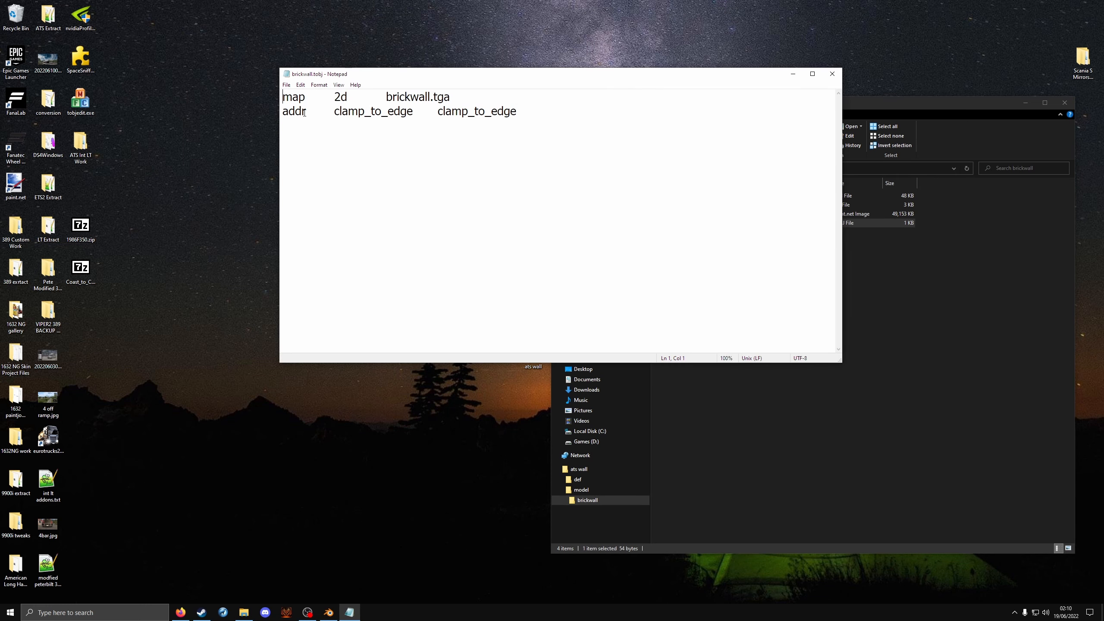
left_click(840, 72)
left_click(1064, 102)
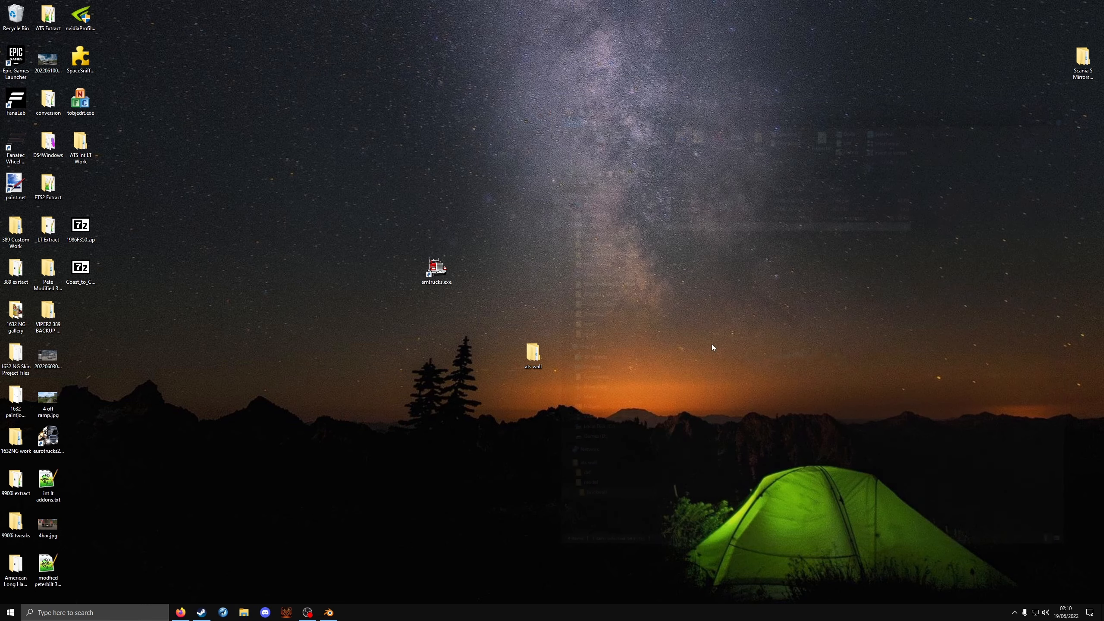
Switch back to Blender and set the mod package destination to the American Truck Simulator mod folder.
left_click(329, 612)
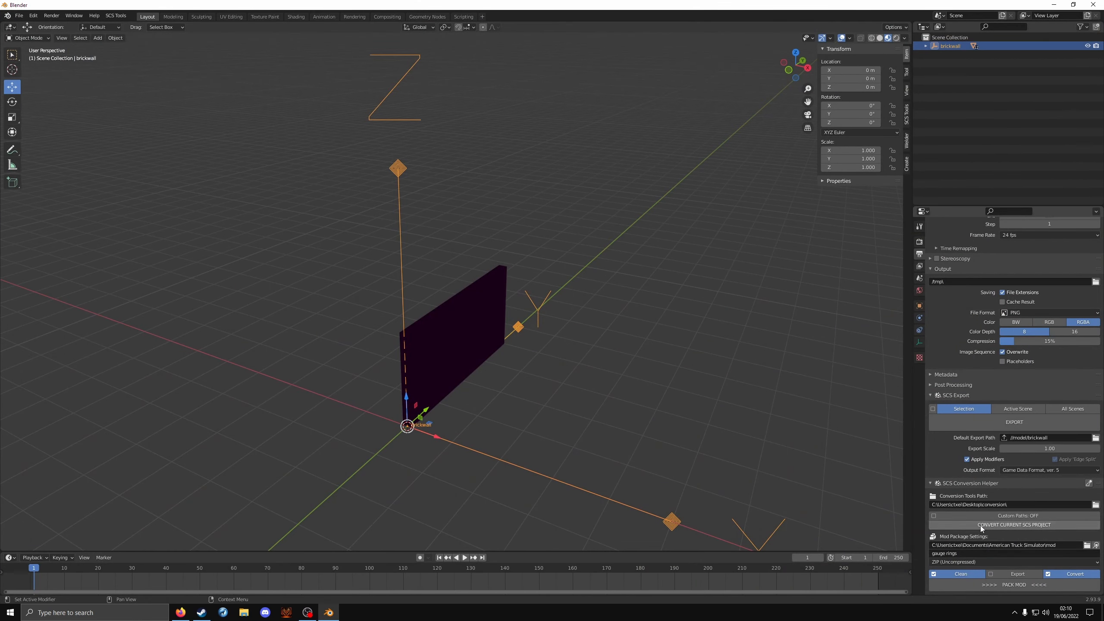
left_click(1096, 545)
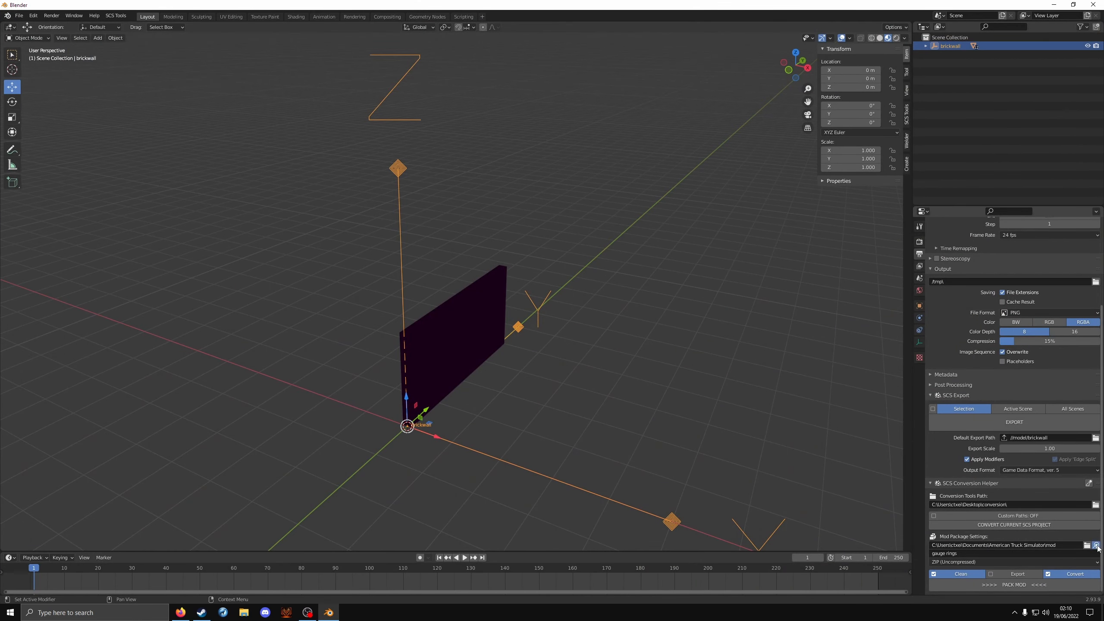
left_click(1031, 571)
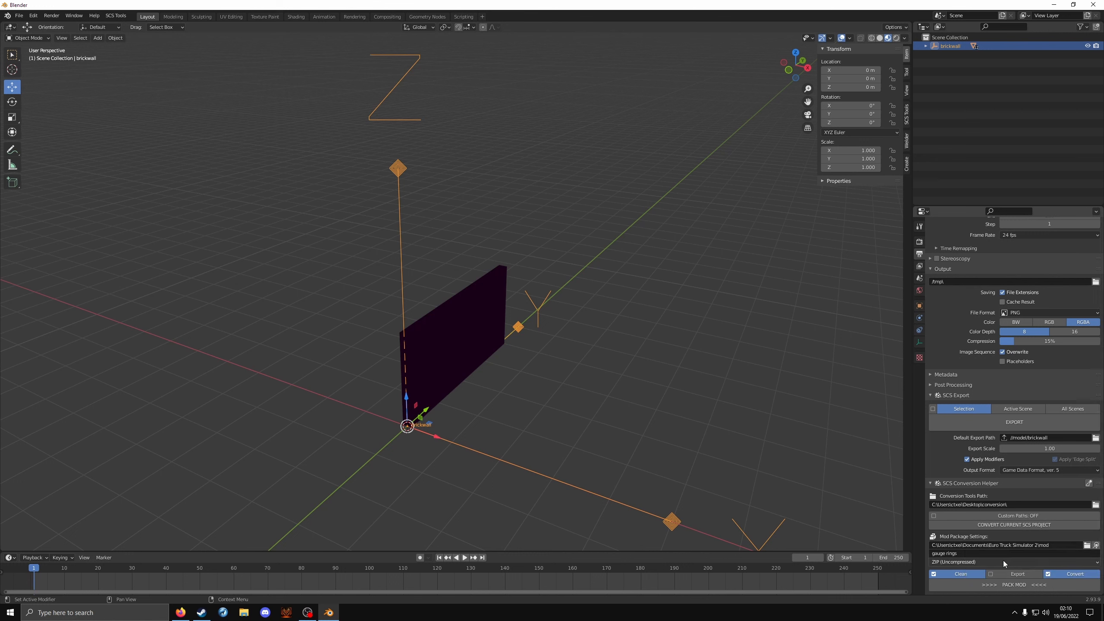
left_click(1095, 548)
left_click(1045, 563)
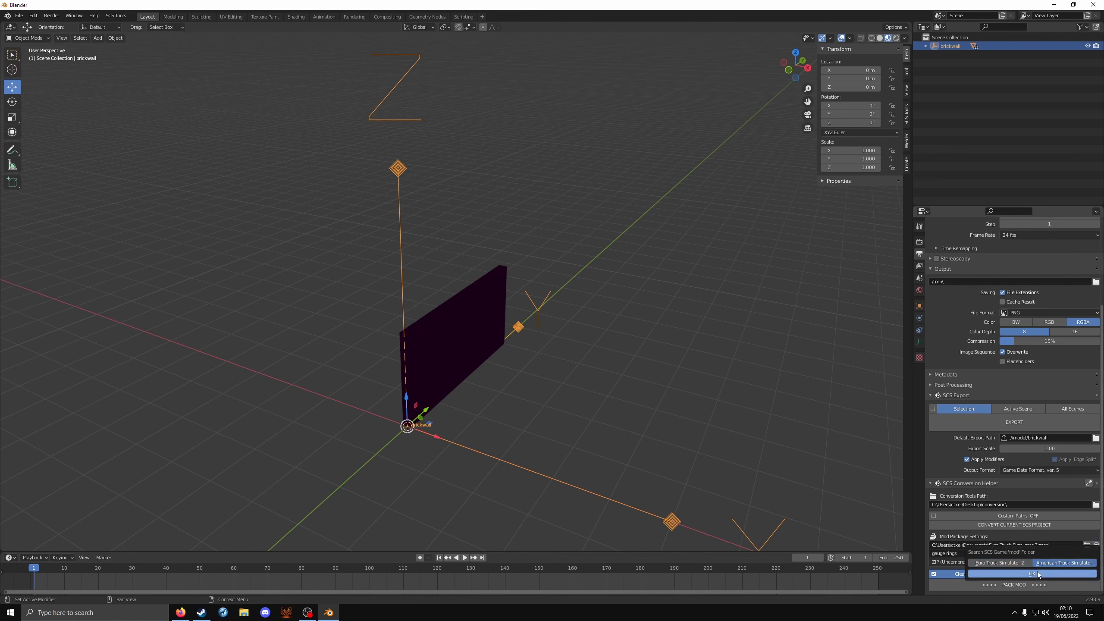
left_click(1037, 573)
Name the mod package ATS Brick Wall, set its packing method to ZIP (Uncompressed) and pack the mod.
left_click(959, 553)
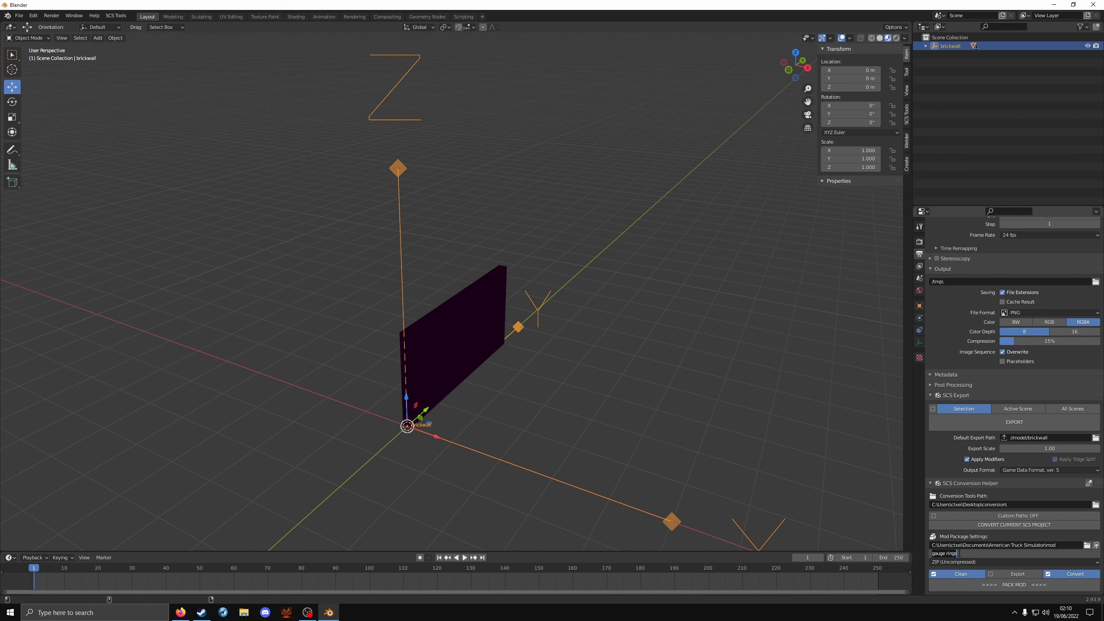
type("ATS Brick Wall")
key("Return")
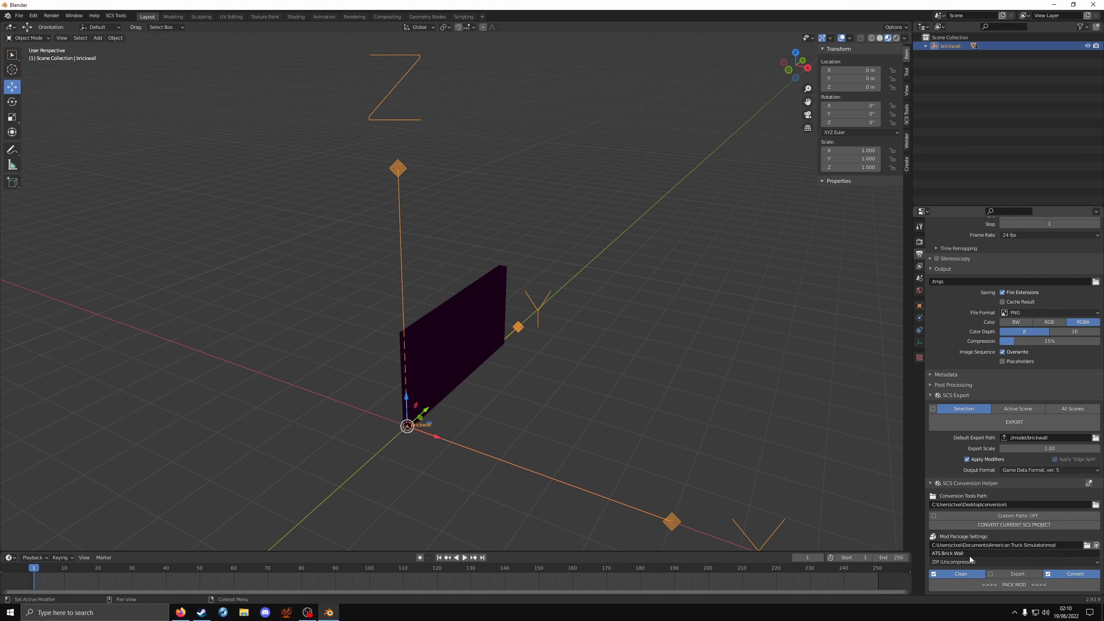
left_click(971, 562)
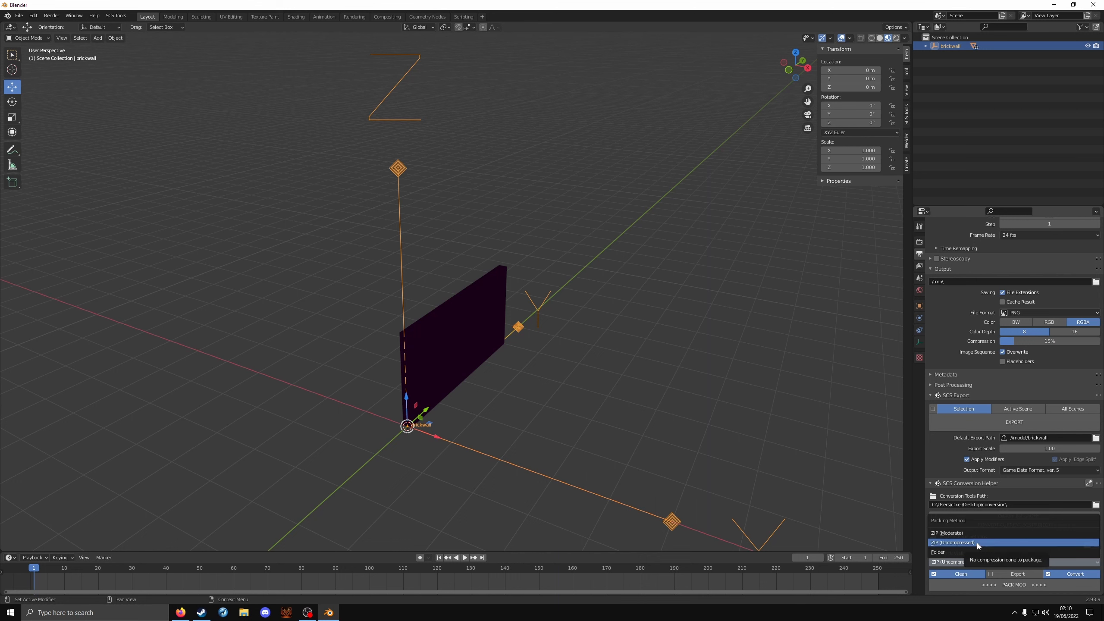
left_click(977, 546)
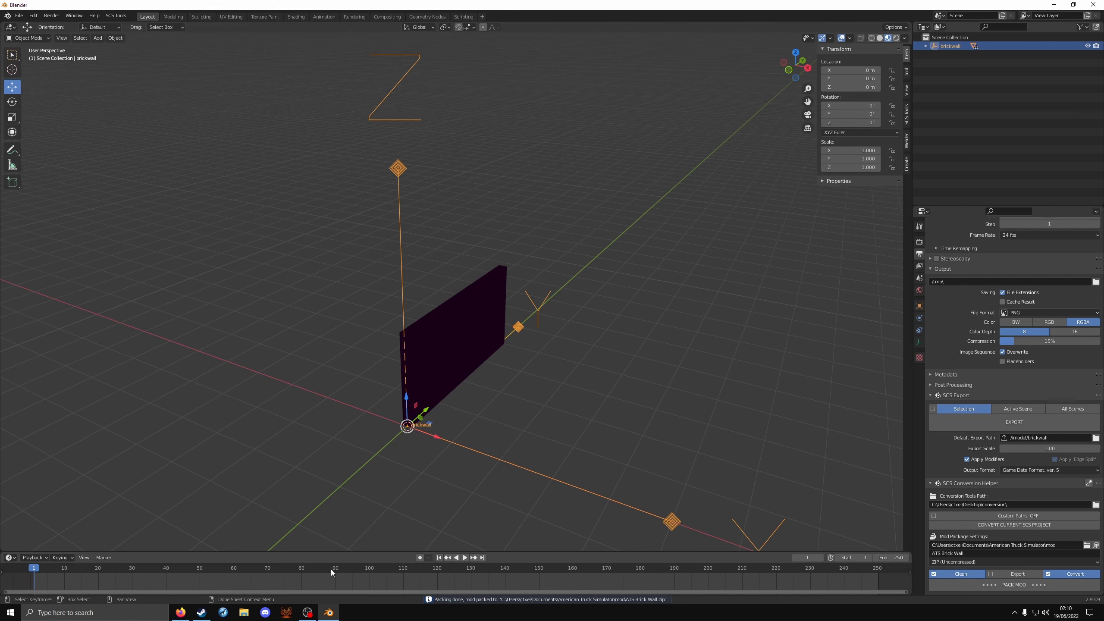
Open the American Truck Simulator mod folder in File Explorer and sort its contents by date.
left_click(243, 612)
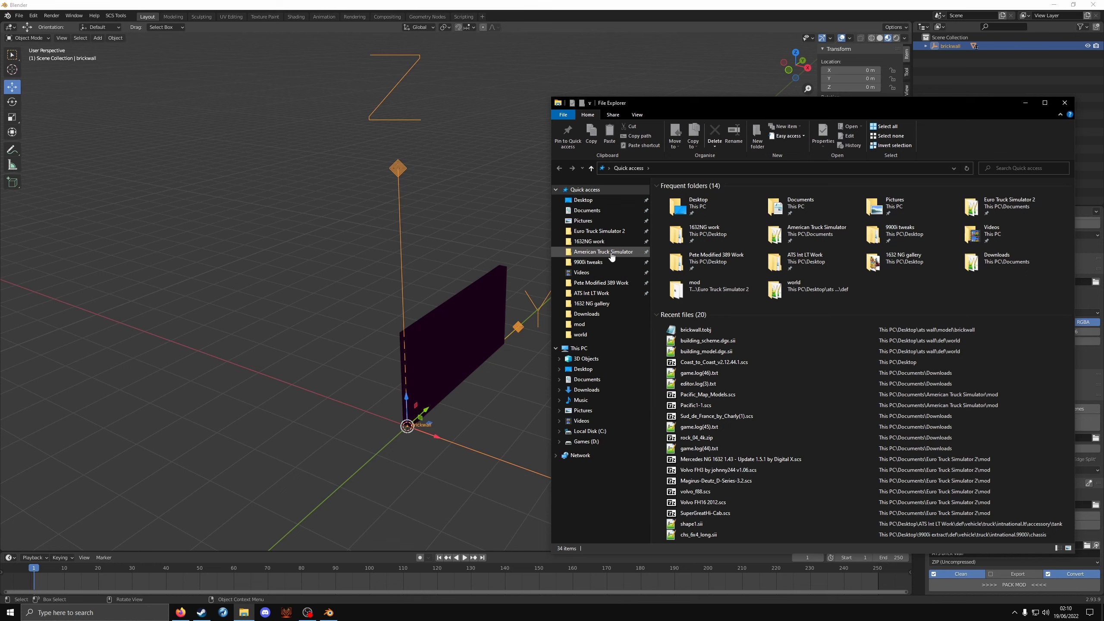
left_click(604, 252)
double_click(690, 214)
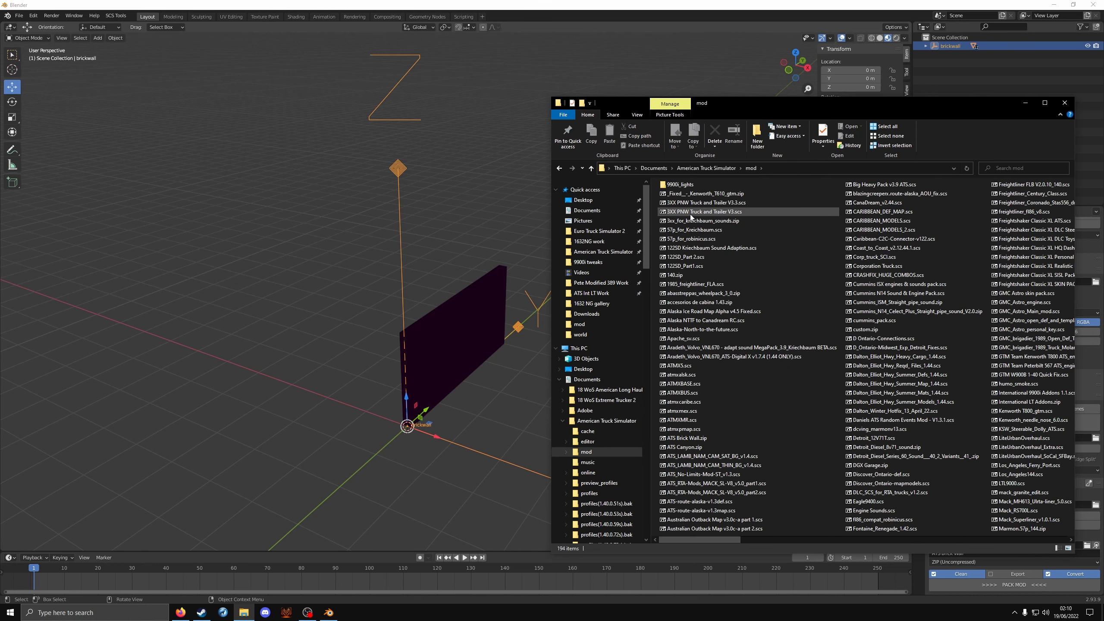
right_click(839, 209)
mouse_move(819, 224)
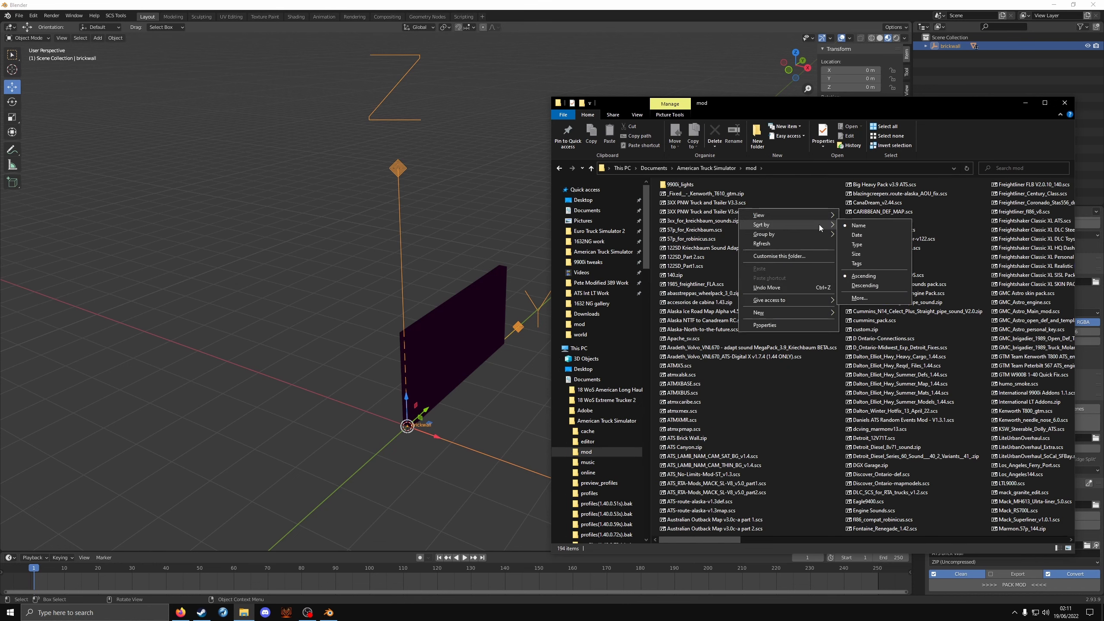
left_click(855, 234)
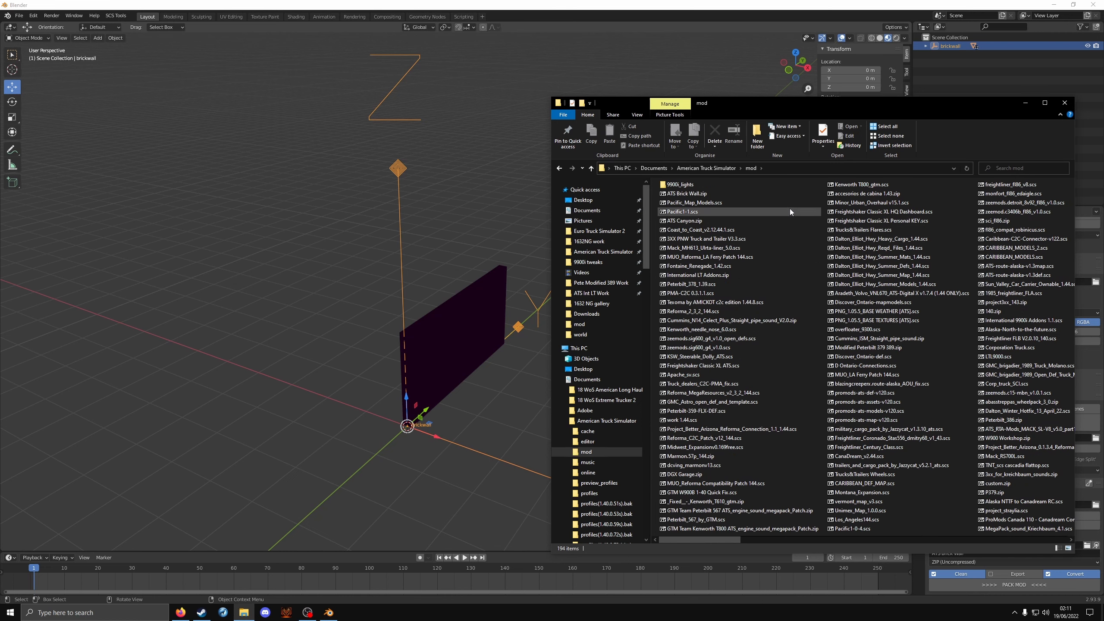
Open ATS Brick Wall.zip and read through the generated material file in each of its two automat subfolders.
double_click(720, 194)
left_click_drag(276, 244, 729, 256)
double_click(541, 314)
double_click(539, 315)
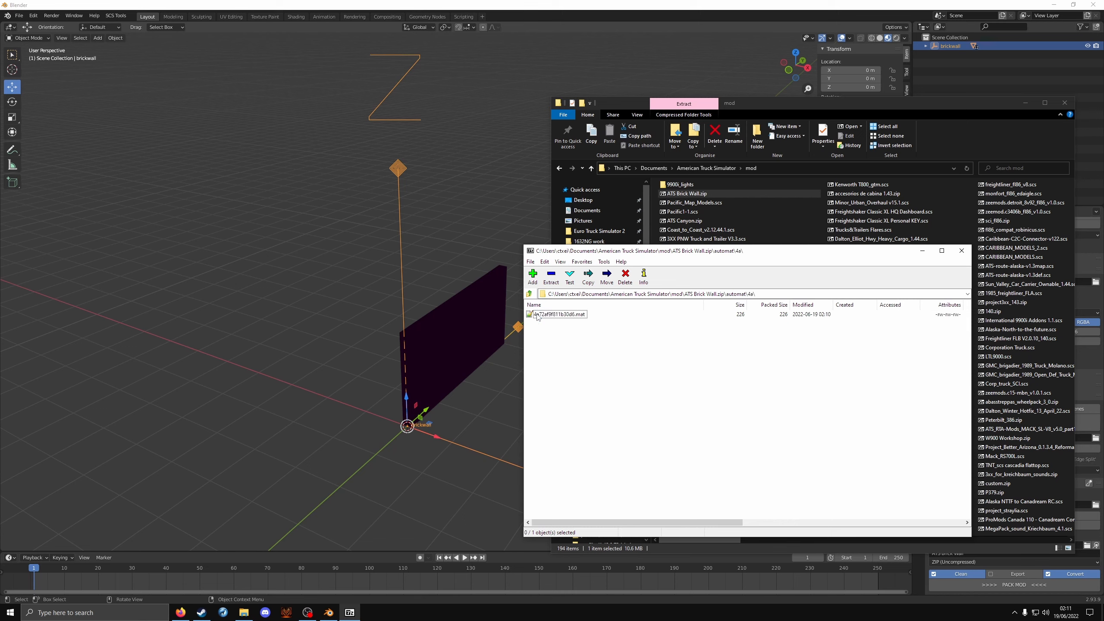
double_click(537, 315)
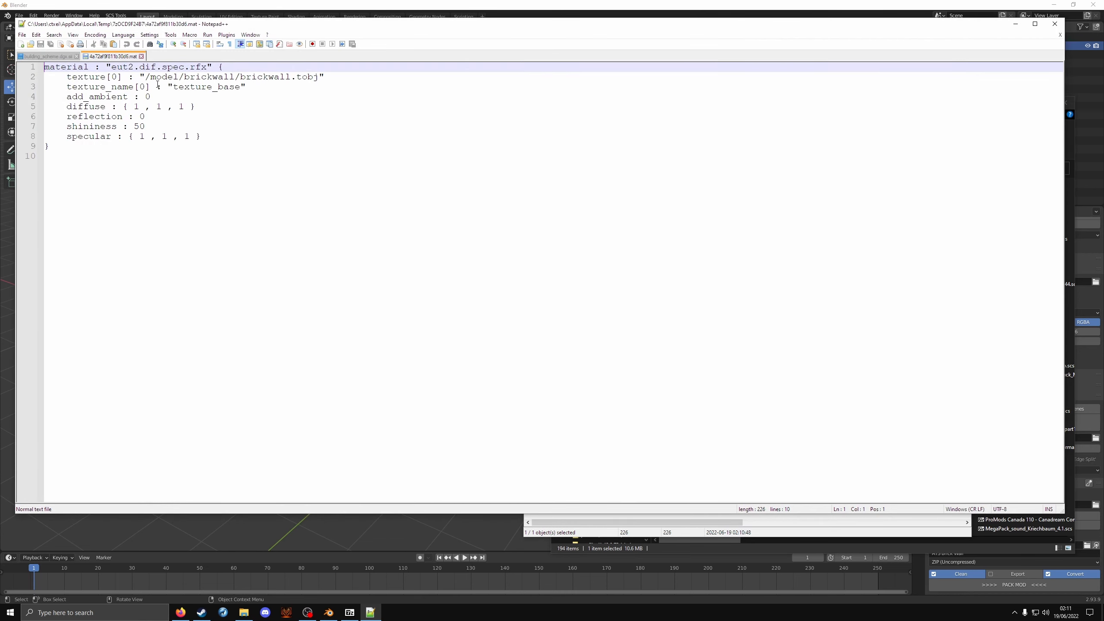
left_click(1054, 23)
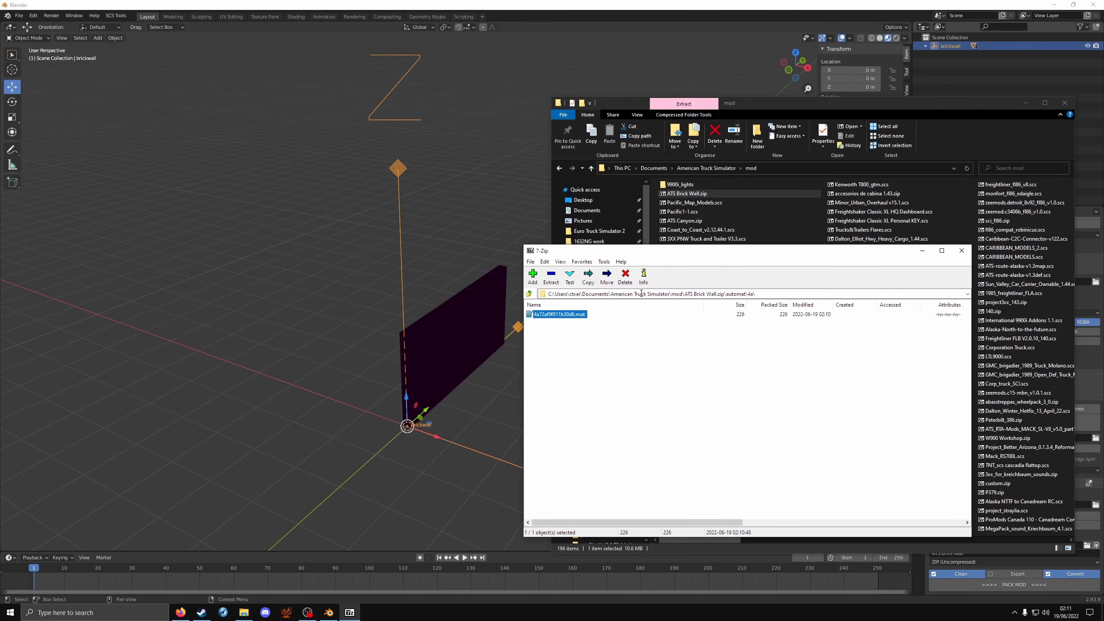
left_click(528, 293)
double_click(536, 322)
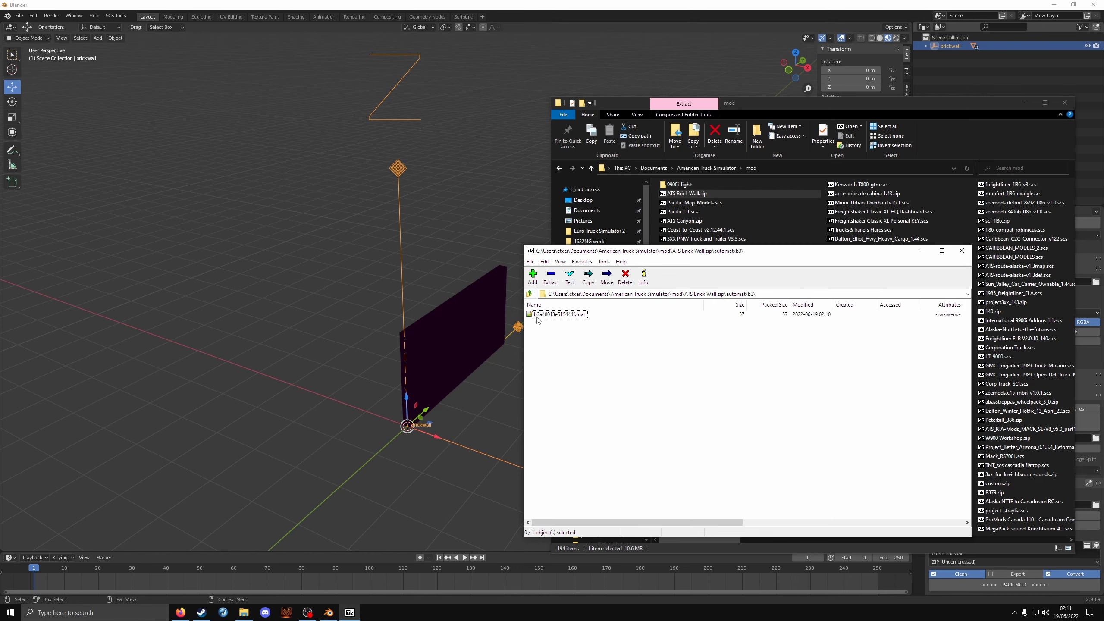
double_click(539, 314)
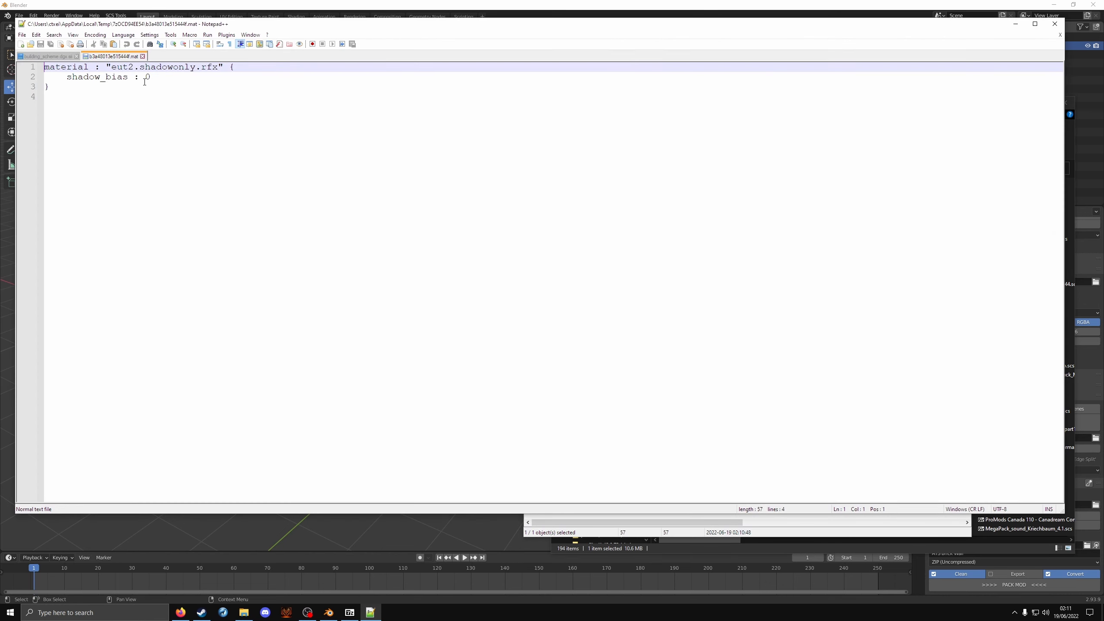
left_click(1055, 24)
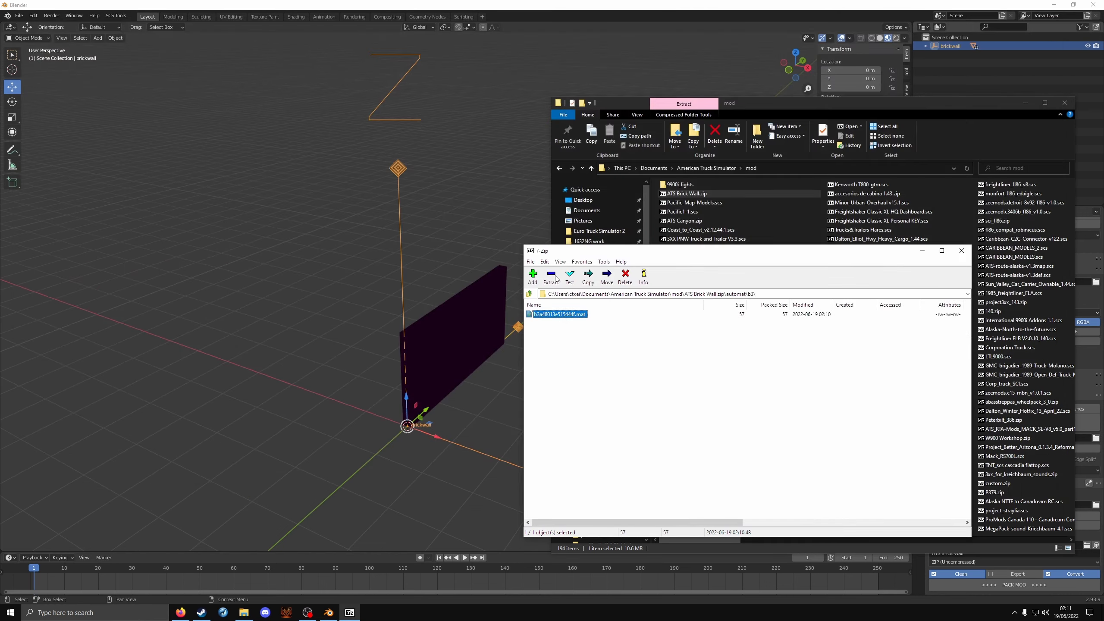
Read through building_model.dgx.sii and building_scheme.dgx.sii in the archive's def\world folder.
left_click(530, 293)
left_click(529, 293)
left_click(539, 322)
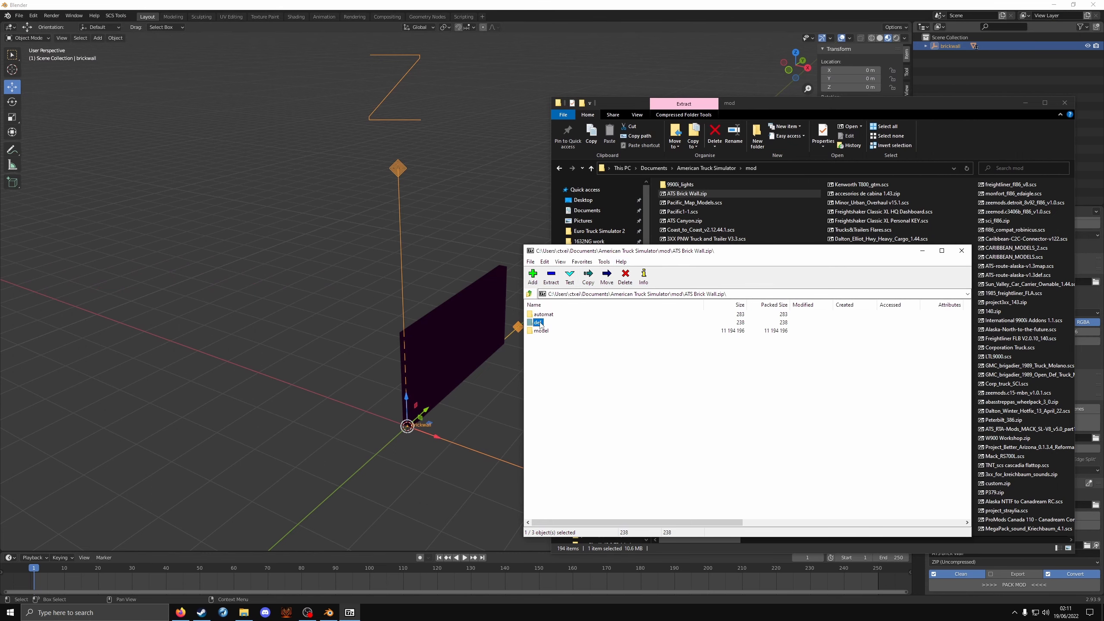
double_click(538, 322)
double_click(538, 315)
double_click(539, 319)
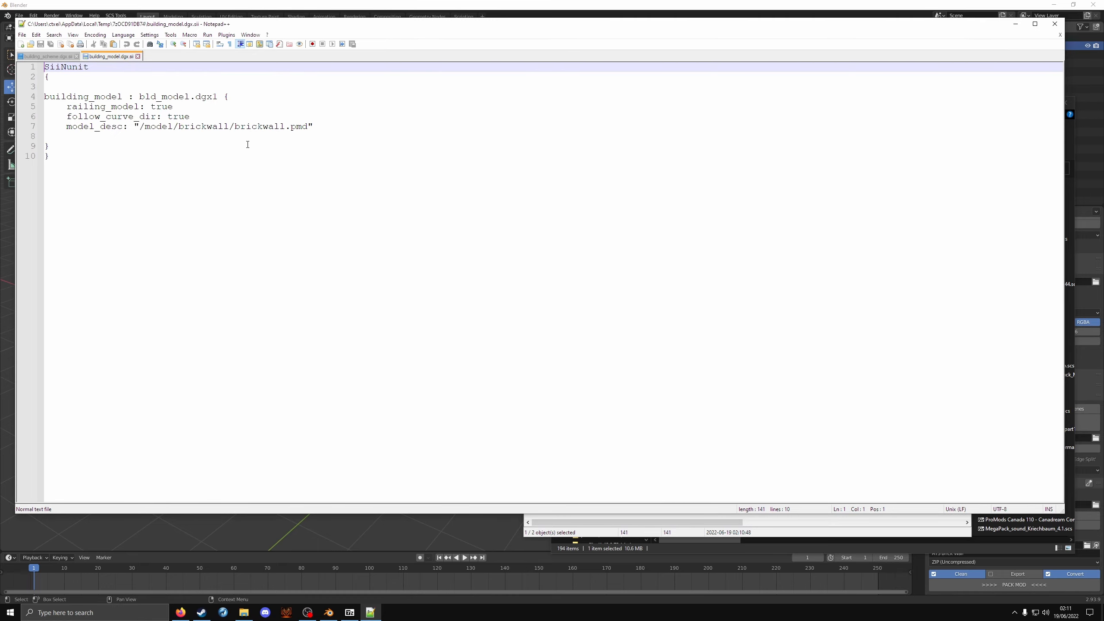
left_click(1055, 23)
left_click(573, 324)
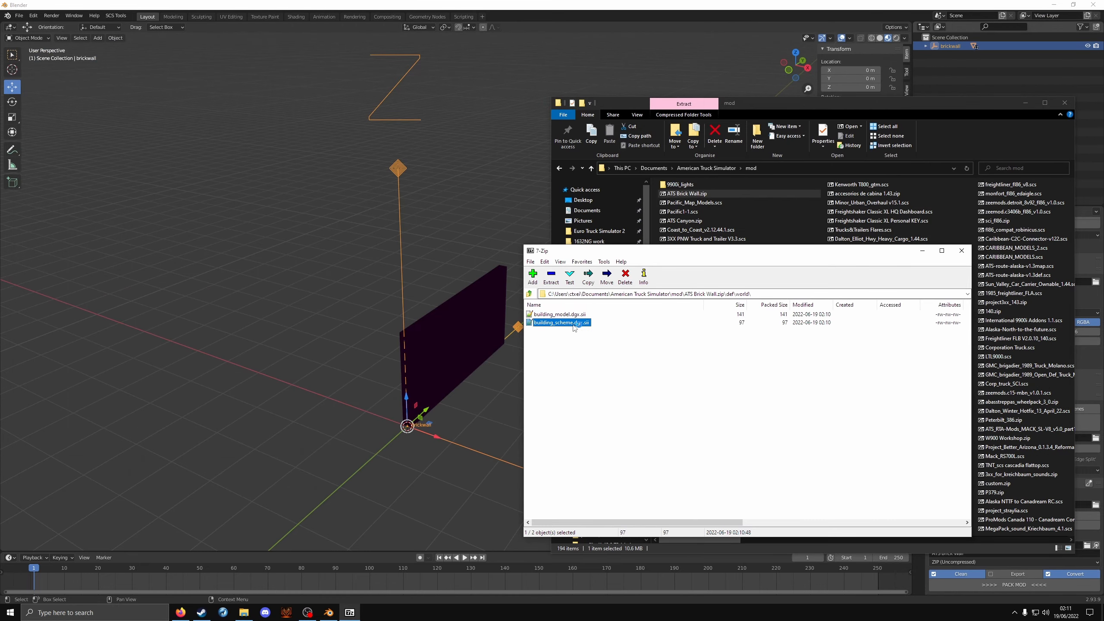
double_click(573, 323)
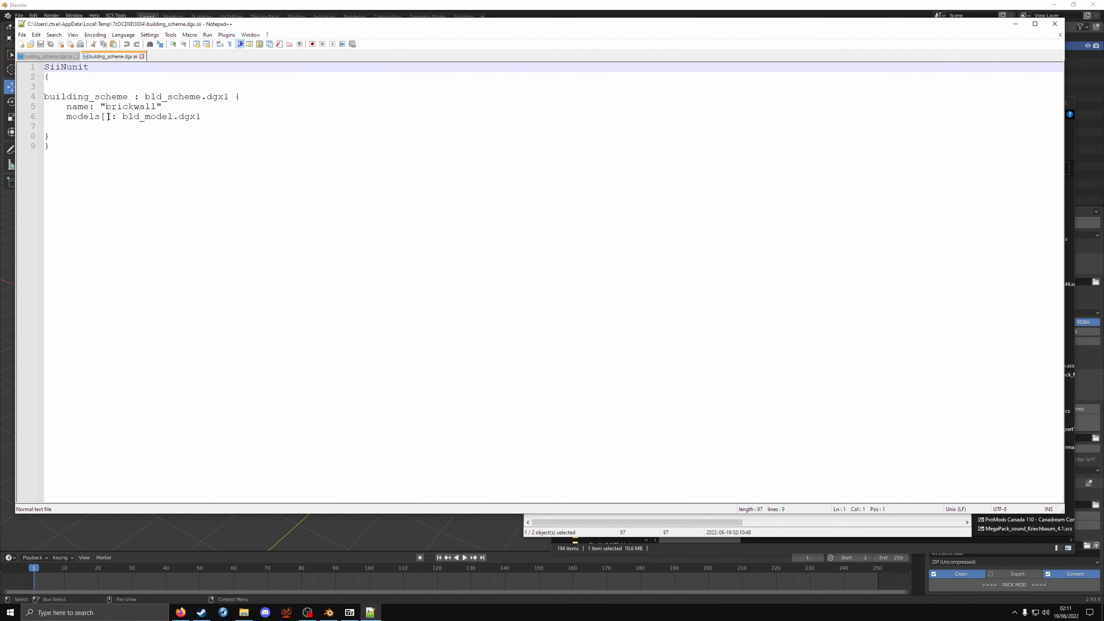
left_click(1055, 23)
Check the archive's model\brickwall folder, read through brickwall.tobj and close the archive.
left_click(529, 294)
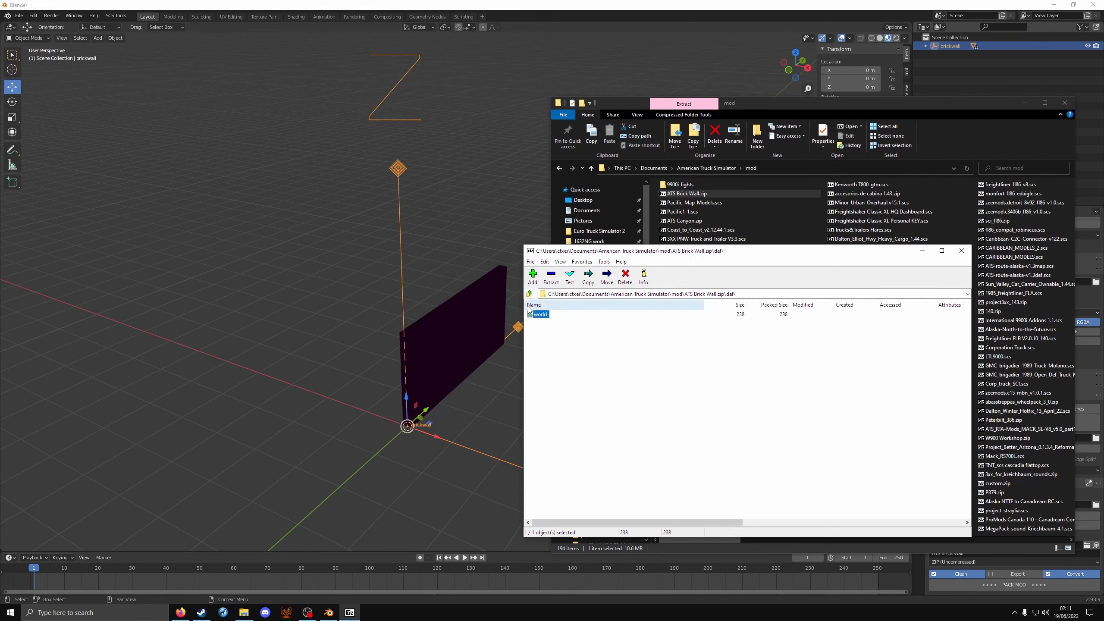
left_click(529, 294)
double_click(542, 330)
double_click(541, 315)
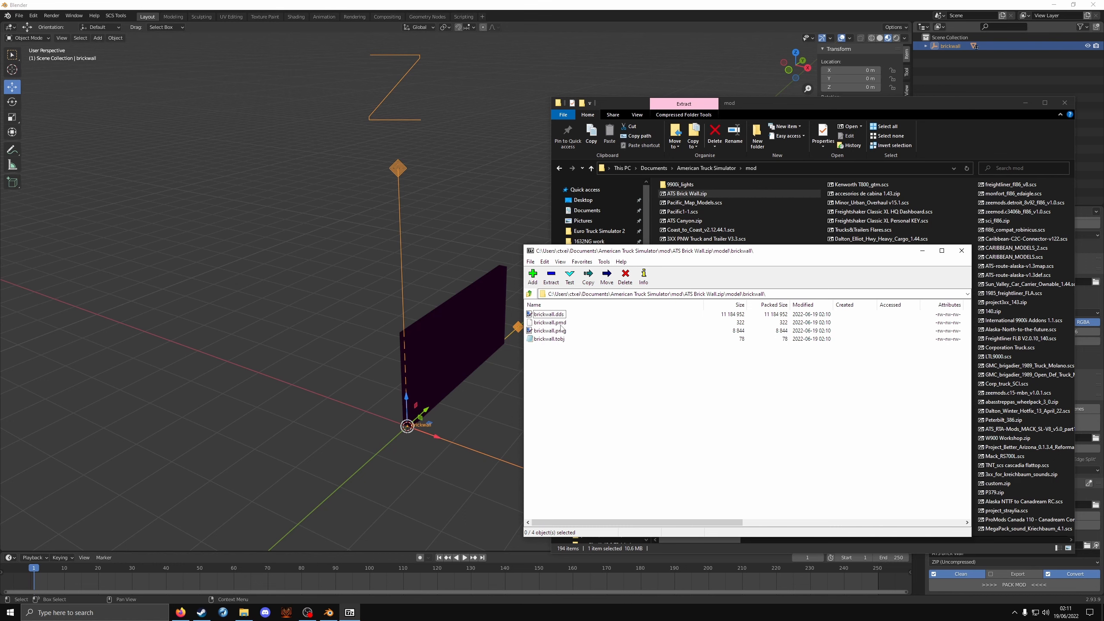
double_click(560, 339)
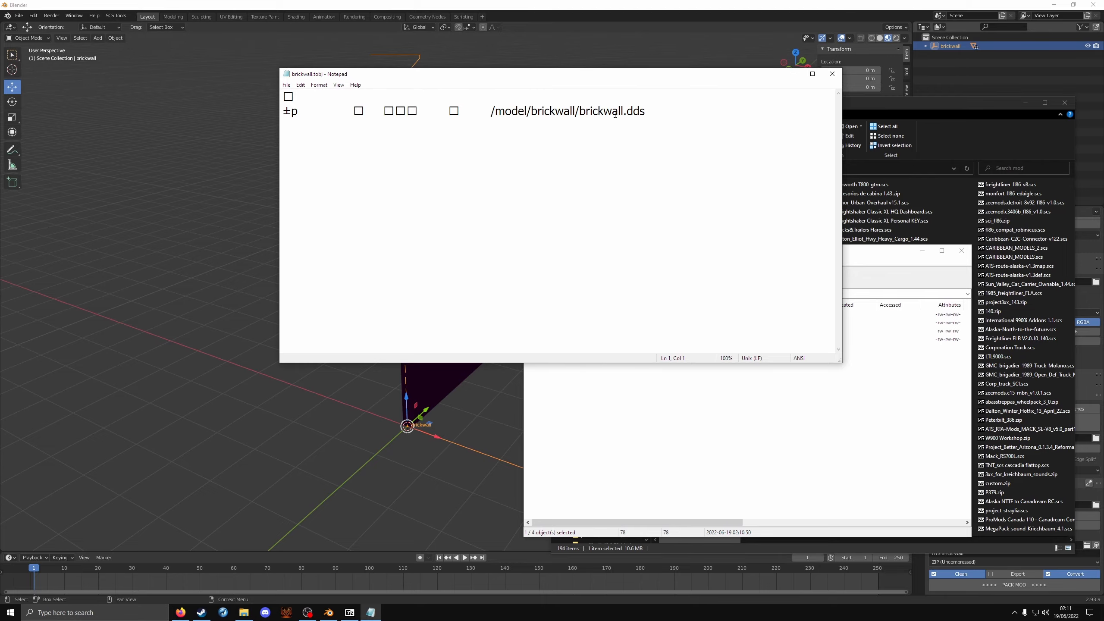
left_click(832, 74)
left_click(961, 251)
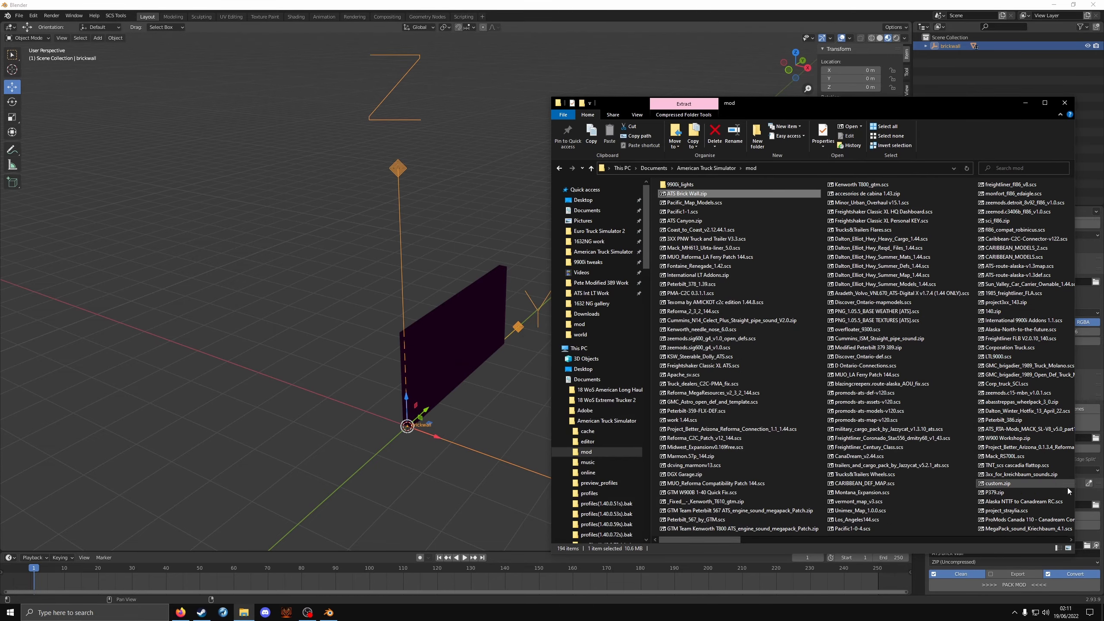
Move ATS Brick Wall.zip out of the mod folder onto the desktop, and move the whole mod folder there as well.
key("super+d")
left_click(244, 612)
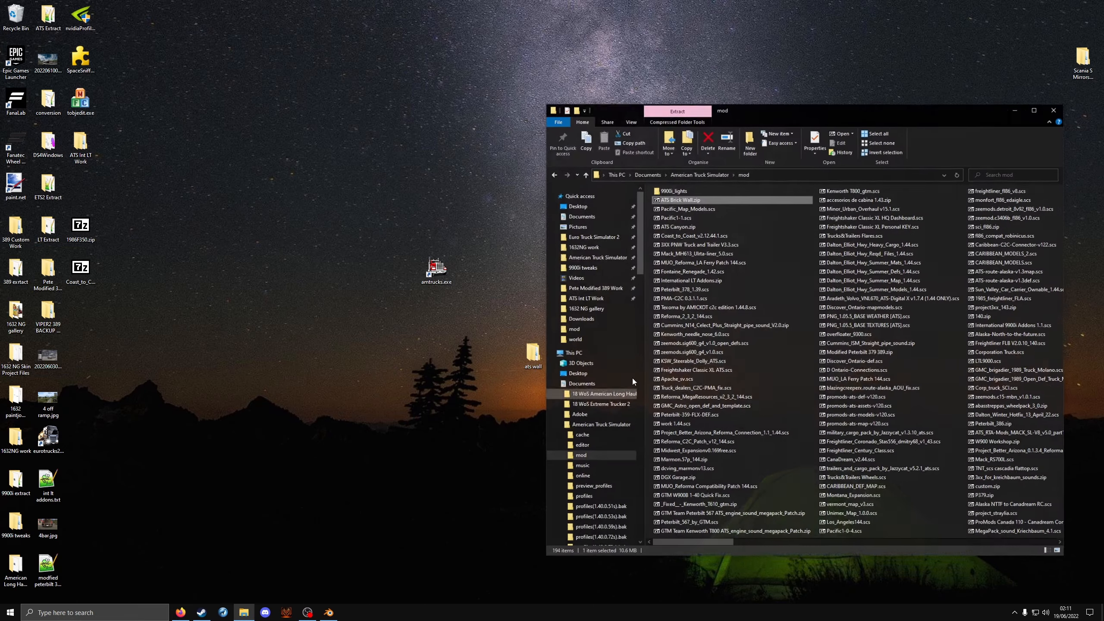
left_click_drag(699, 196, 397, 169)
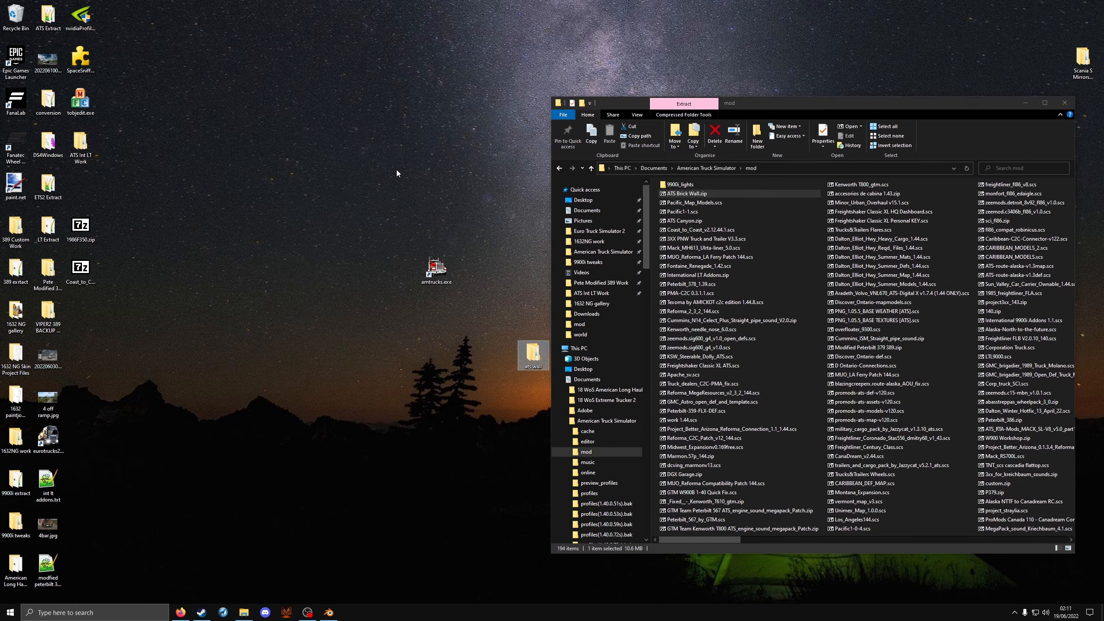
left_click(703, 169)
left_click_drag(678, 214, 80, 312)
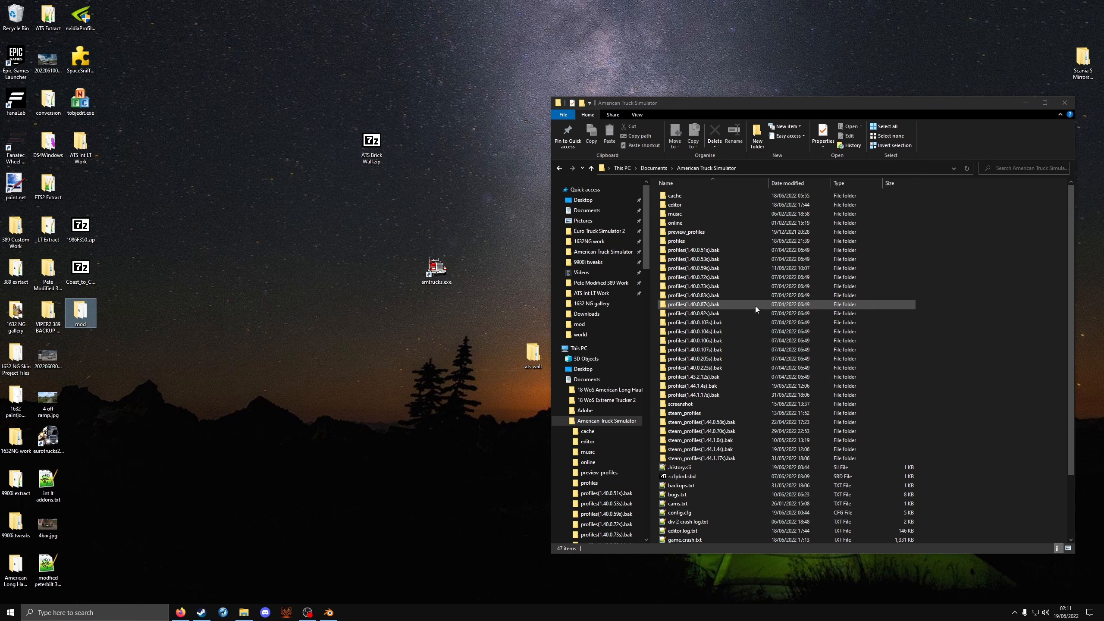
Create a new folder named mod in the American Truck Simulator documents folder.
left_click(1007, 268)
right_click(1007, 268)
mouse_move(967, 359)
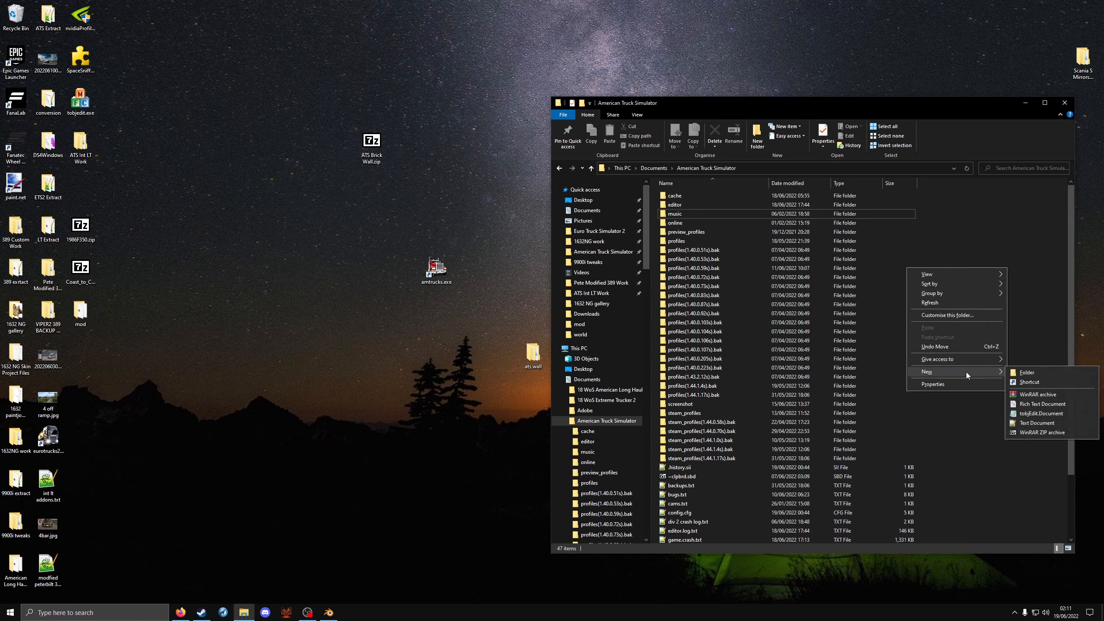
left_click(1022, 373)
type("mod")
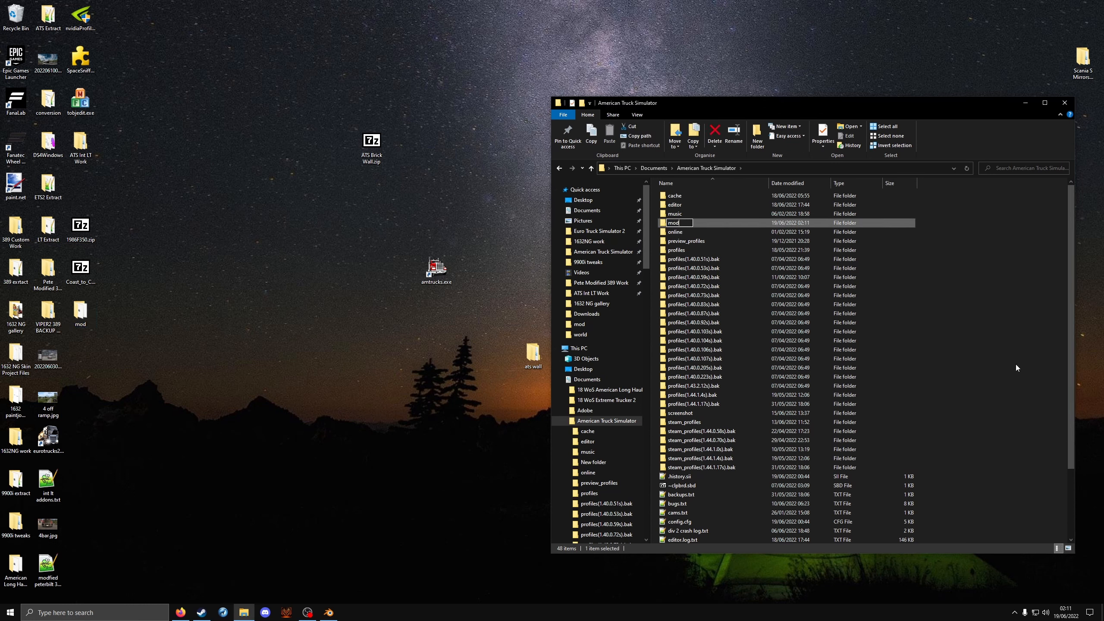
key("Return")
Move ATS Brick Wall.zip from the desktop into the new mod folder, check its contents and close File Explorer.
left_click_drag(371, 147, 675, 219)
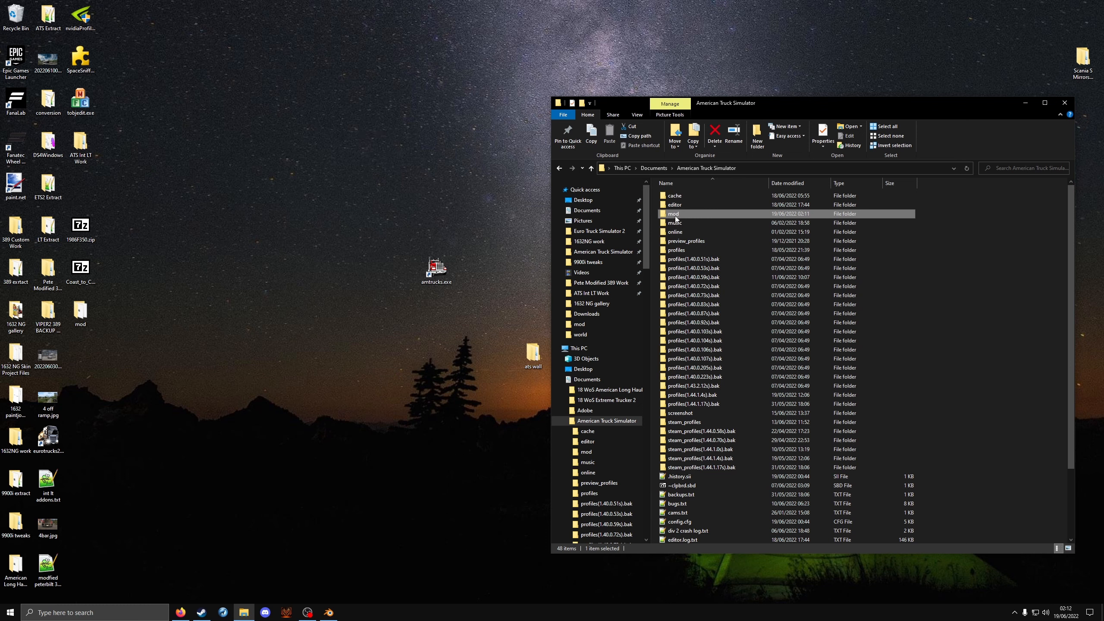
double_click(675, 214)
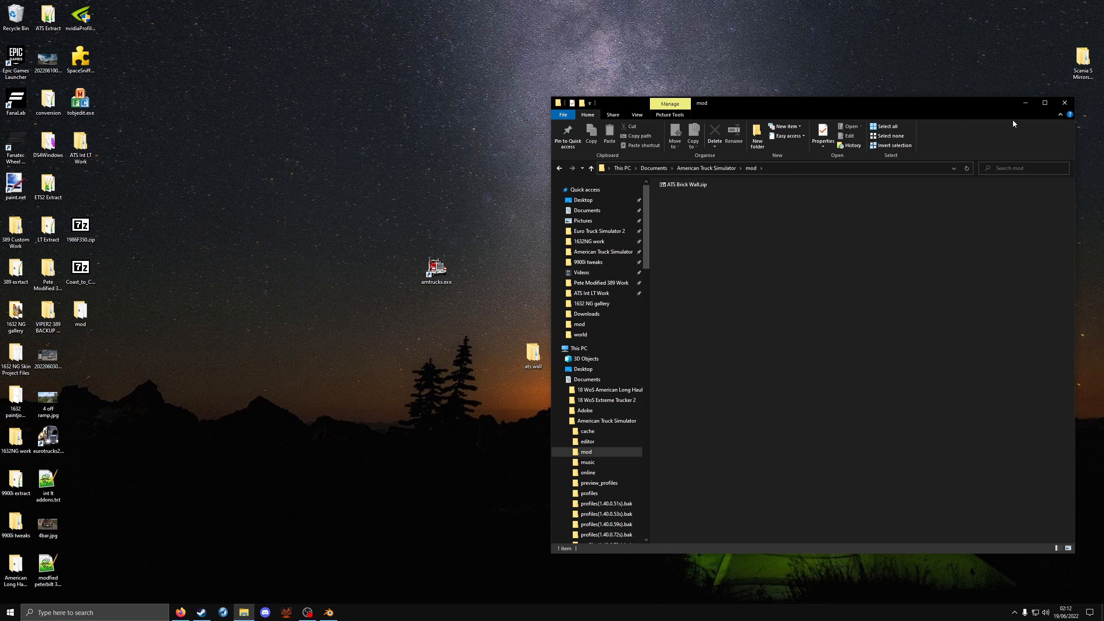
left_click(1065, 103)
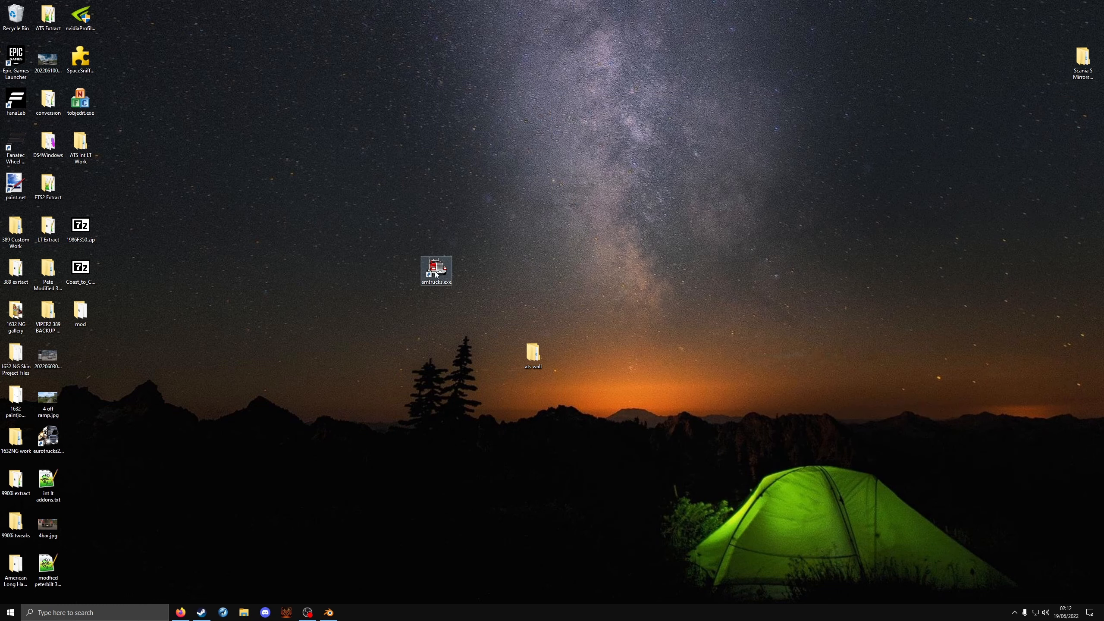
Run amtrucks.exe from the desktop as administrator and bring up the map editor window.
right_click(436, 271)
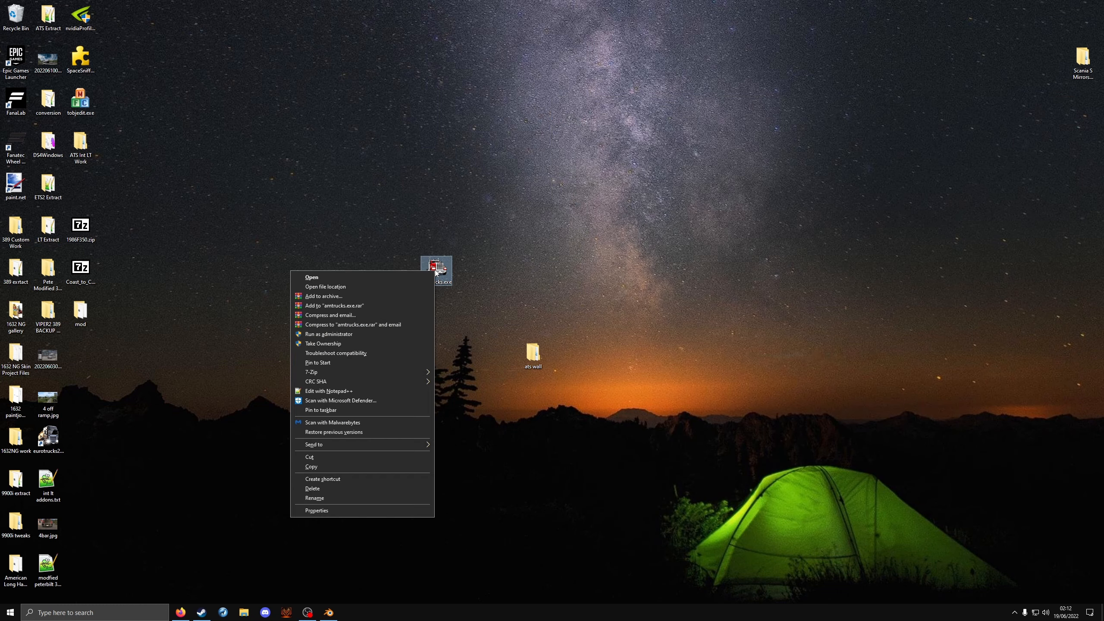
left_click(341, 334)
left_click(594, 338)
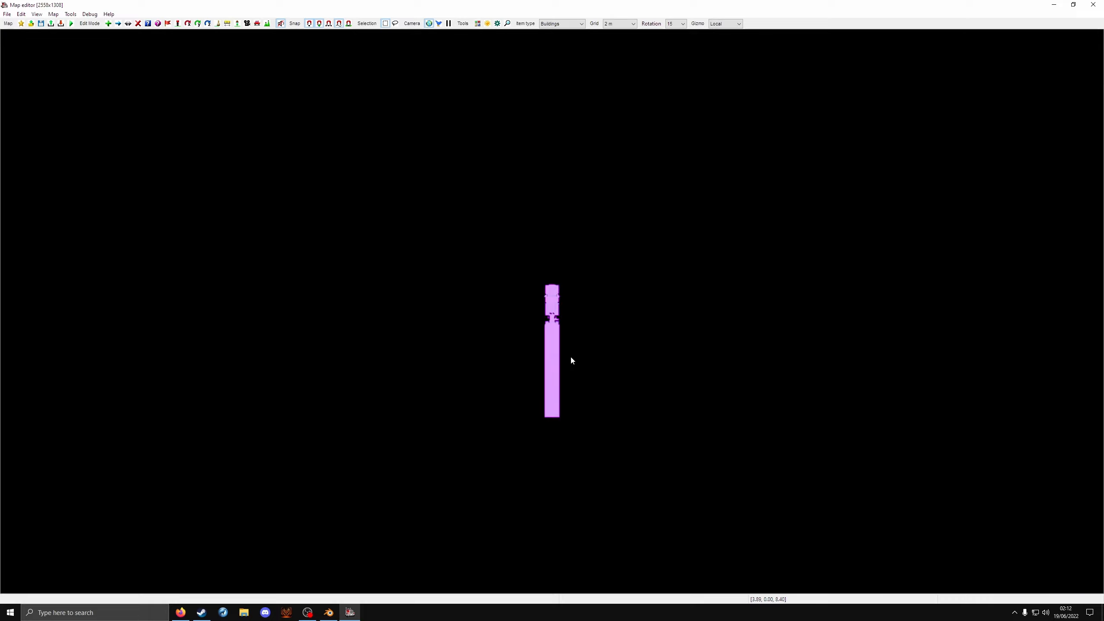
double_click(350, 612)
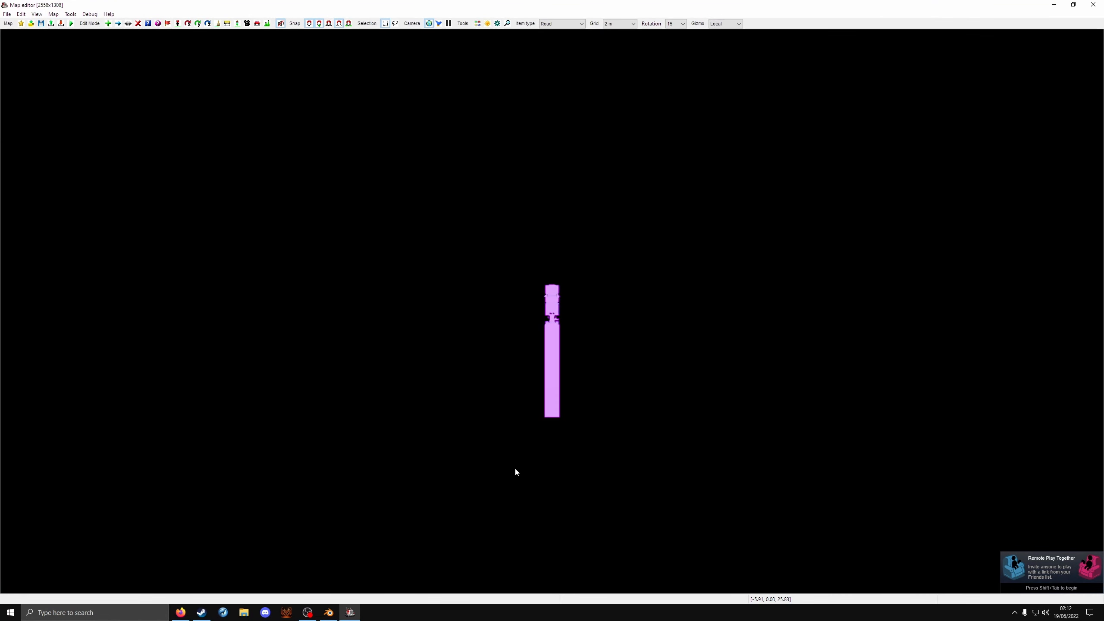
Create a straight road segment about 81 m long beside the purple truck, using the default road properties.
key("e")
left_click(513, 513)
scroll(517, 65, "down", 3)
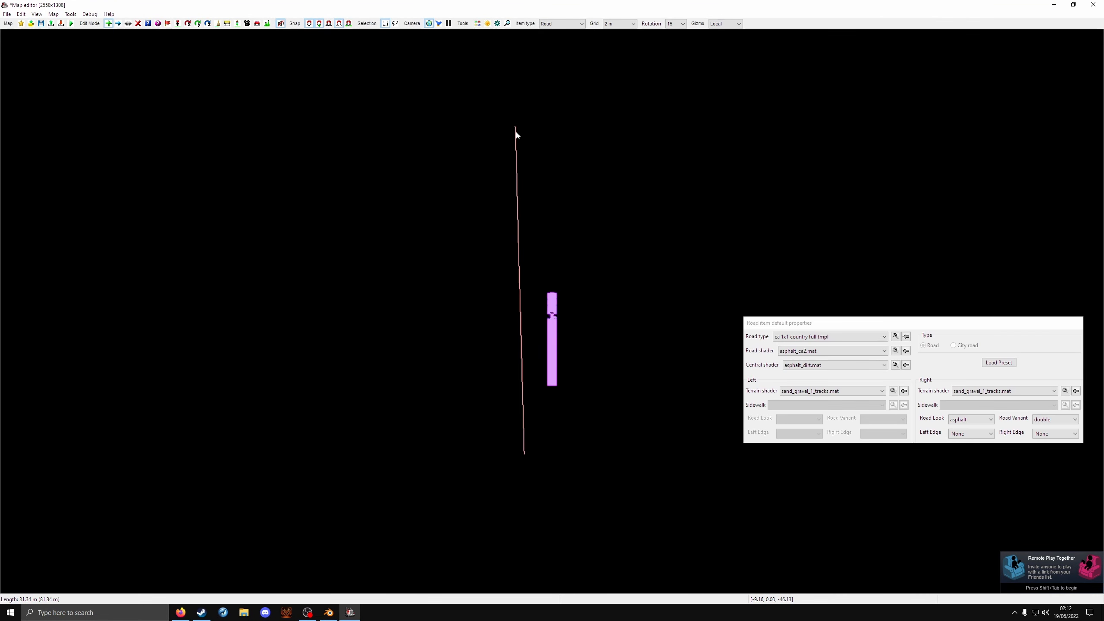
left_click(518, 104)
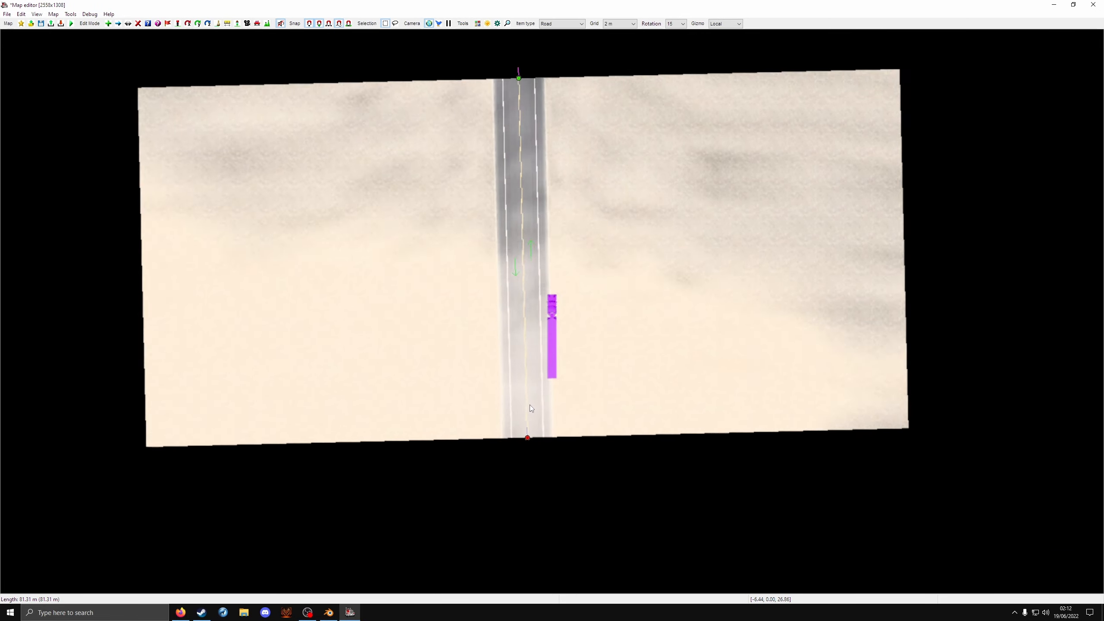
Set the type of item to create to Buildings, with the view close to the near end of the road.
scroll(529, 409, "up", 5)
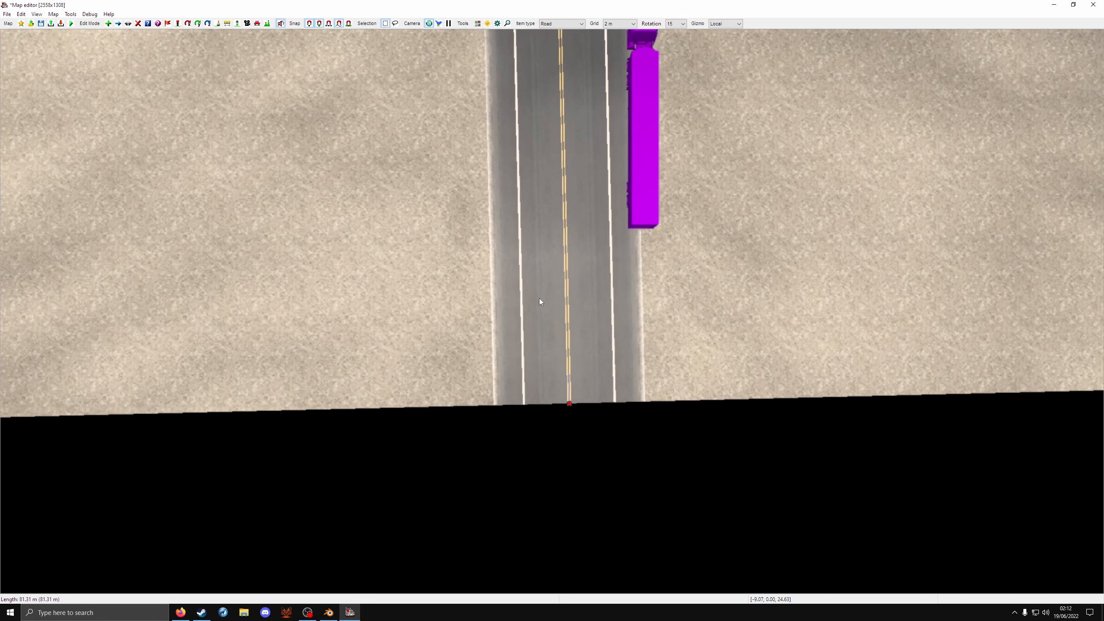
scroll(530, 314, "up", 1)
left_click(560, 23)
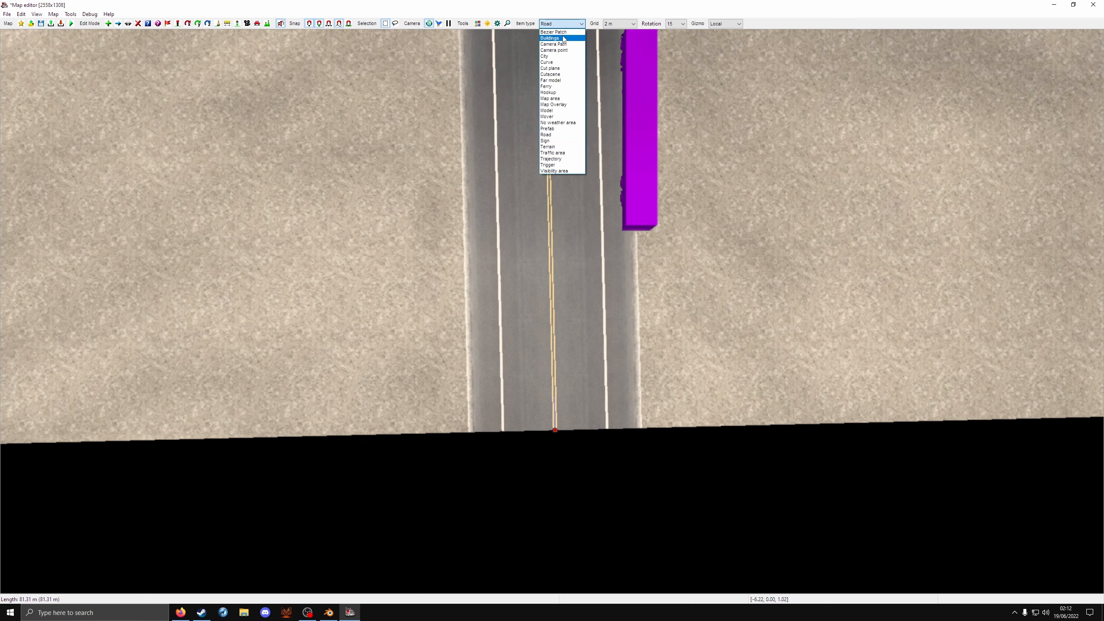
left_click(563, 39)
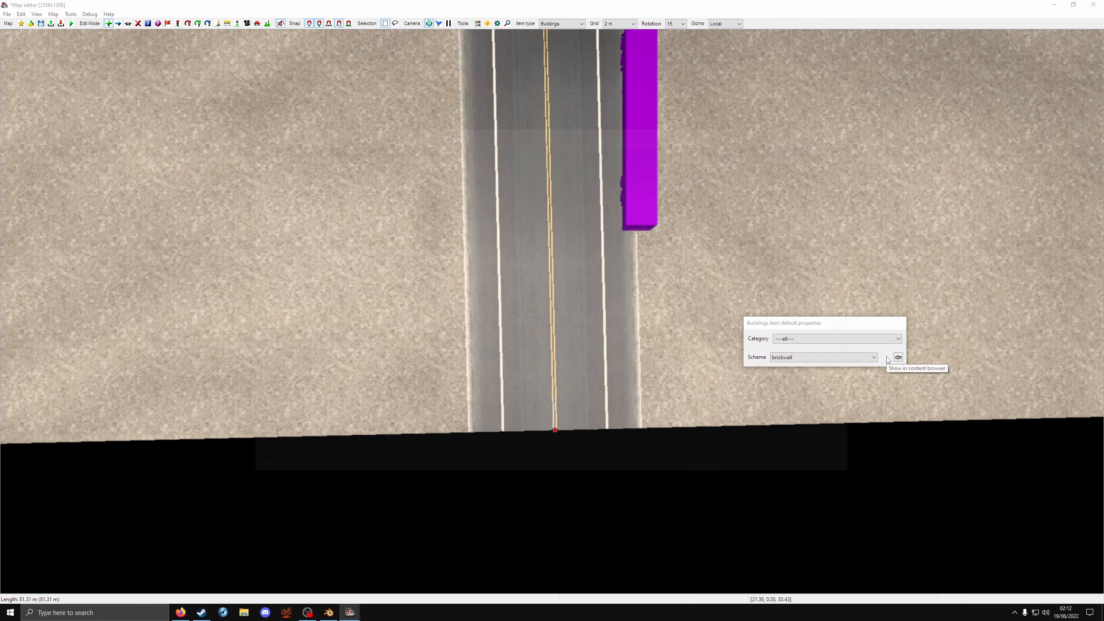